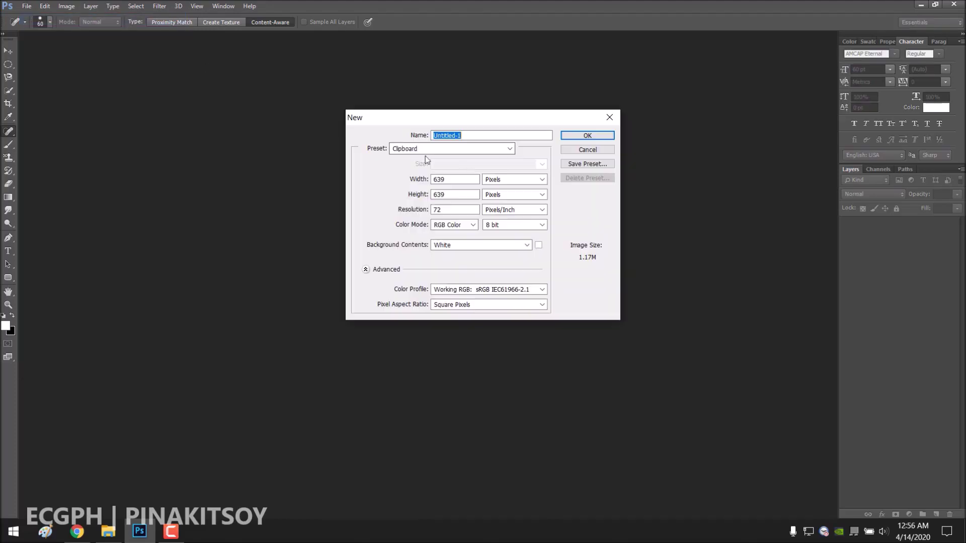
Create a new 1000 x 1000 px document at 100 ppi.
type("1")
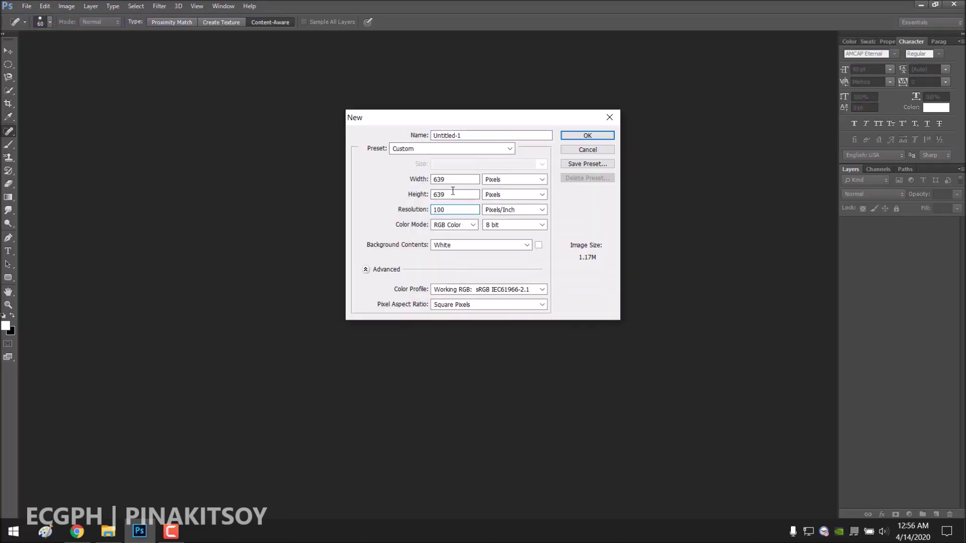
type("00")
key("Tab")
type("1000")
left_click(579, 135)
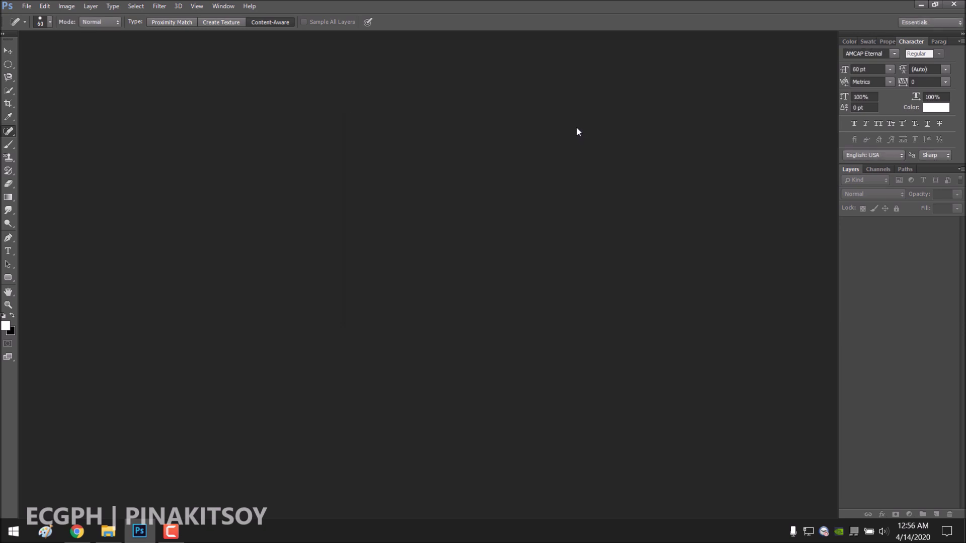
Place the portrait photo on the canvas and rasterize its layer.
left_click(27, 6)
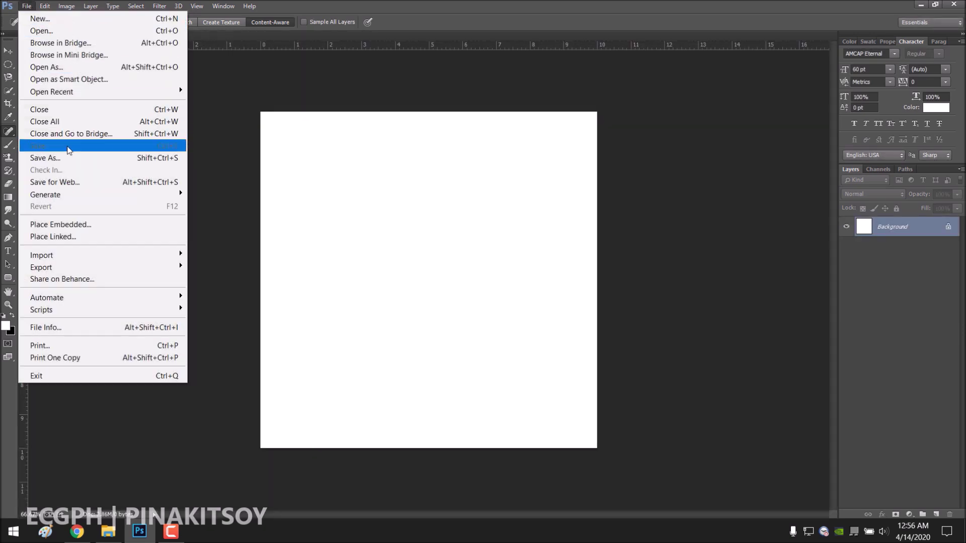
left_click(108, 531)
left_click_drag(561, 204, 444, 270)
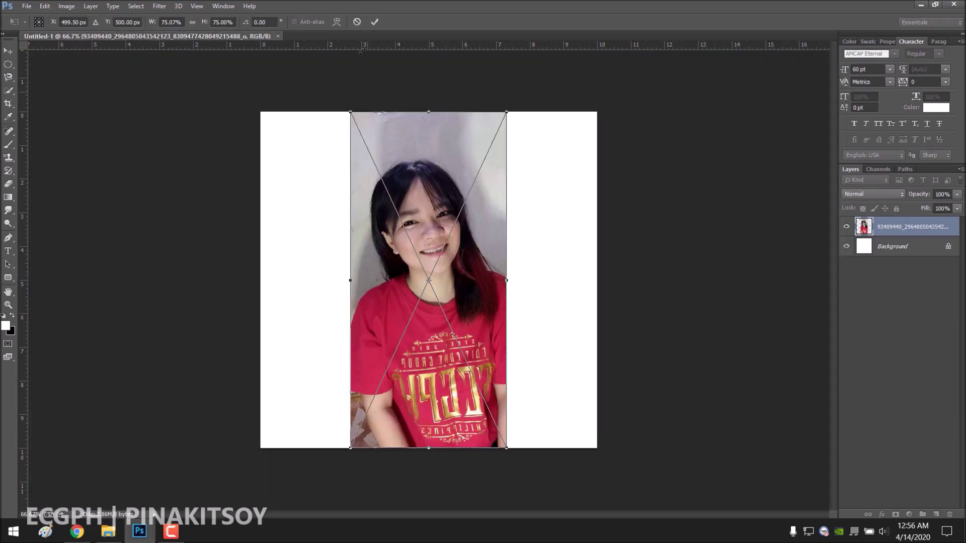
left_click(372, 22)
right_click(864, 227)
key("Escape")
right_click(901, 227)
left_click(729, 191)
key("z")
left_click(463, 301)
Save the document as 'editedit' and apply Auto Color to the photo.
left_click(27, 6)
left_click(51, 146)
type("editedit")
key("Return")
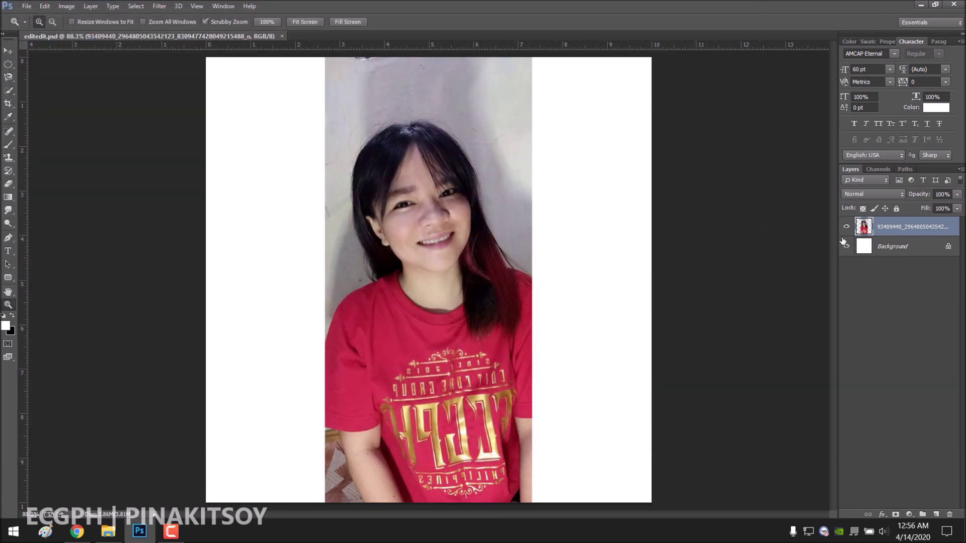
left_click(67, 6)
left_click(171, 83)
Apply the Oil Paint filter and an automatic brightness adjustment.
left_click(159, 6)
left_click(171, 116)
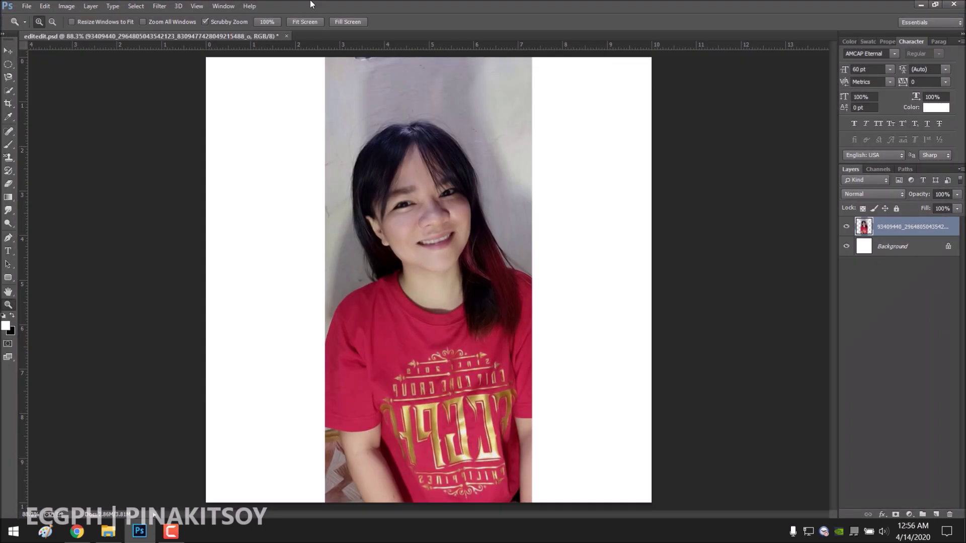
left_click(66, 6)
left_click(81, 56)
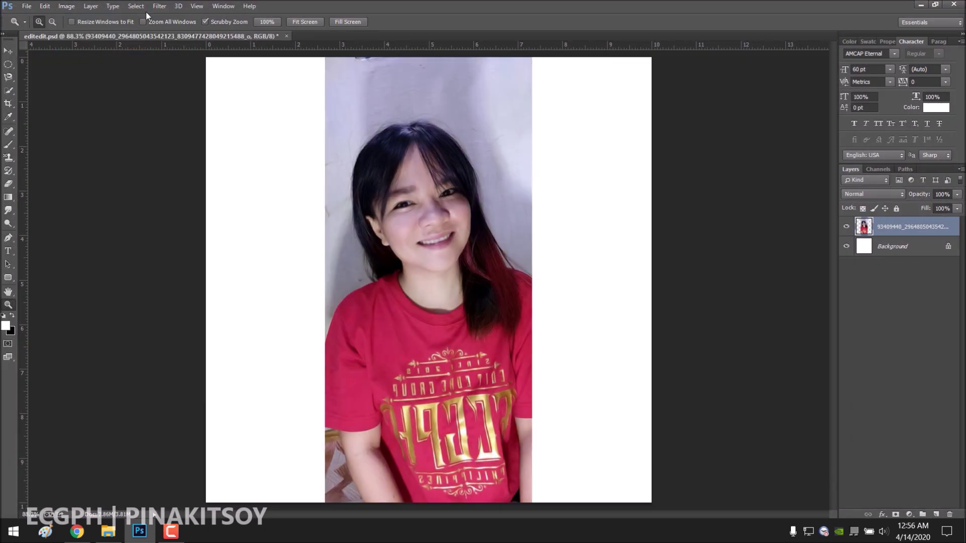
In Camera Raw set Clarity +100, Vibrance +100 and Exposure +2.25, then compare.
left_click(164, 8)
left_click(174, 79)
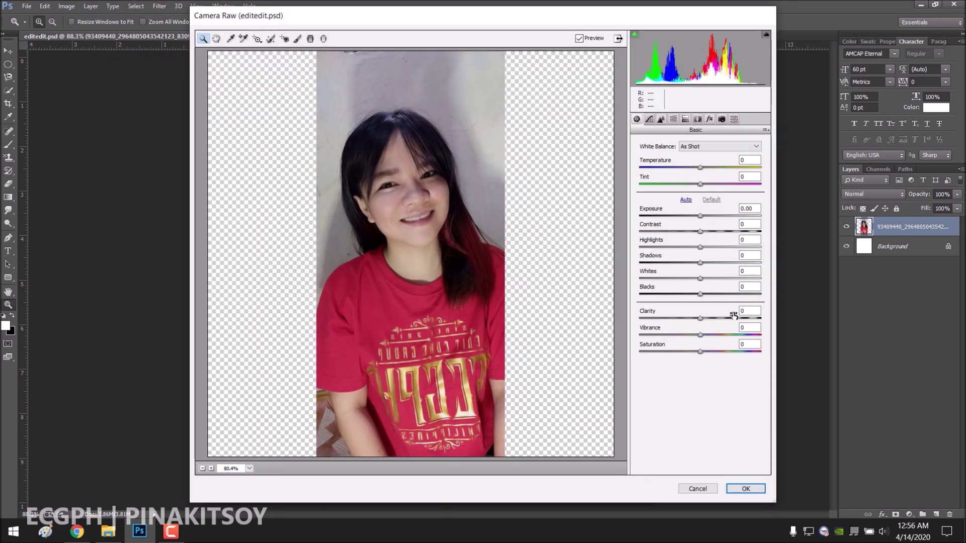
left_click_drag(733, 315, 791, 319)
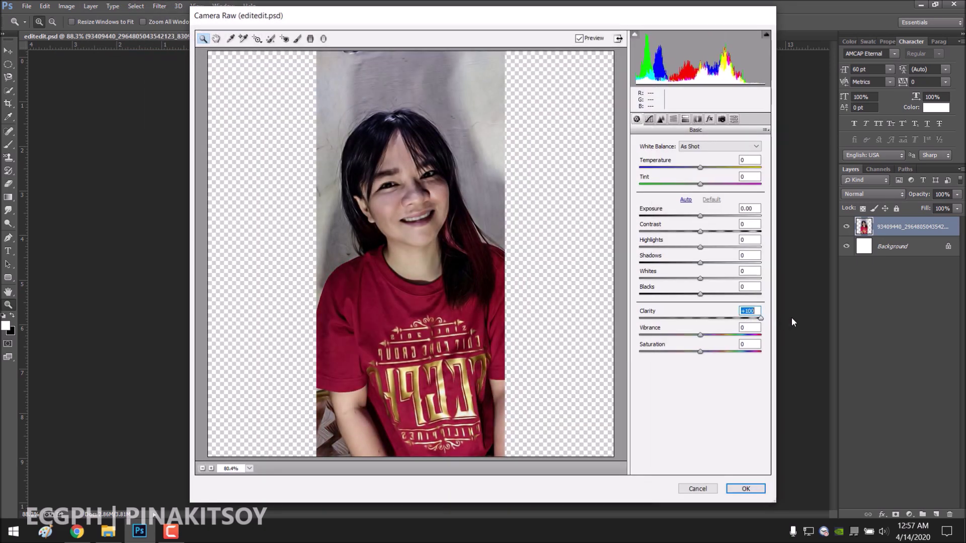
left_click(686, 199)
left_click_drag(714, 218, 705, 205)
left_click_drag(700, 335, 784, 331)
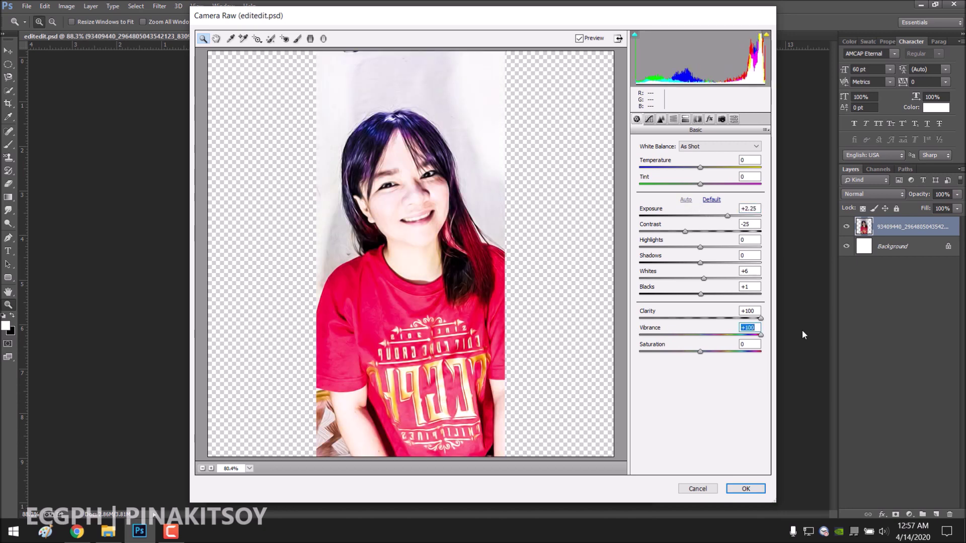
left_click_drag(723, 217, 716, 215)
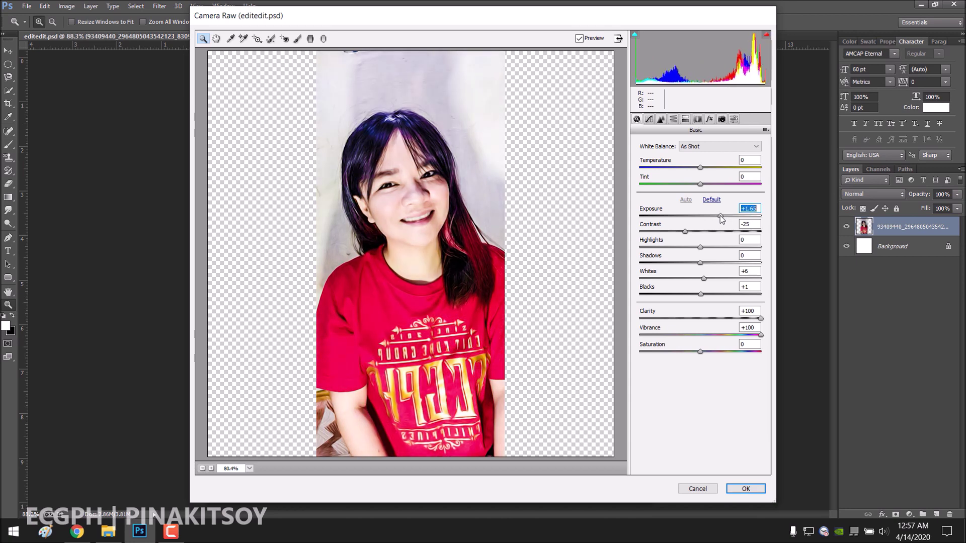
left_click(754, 491)
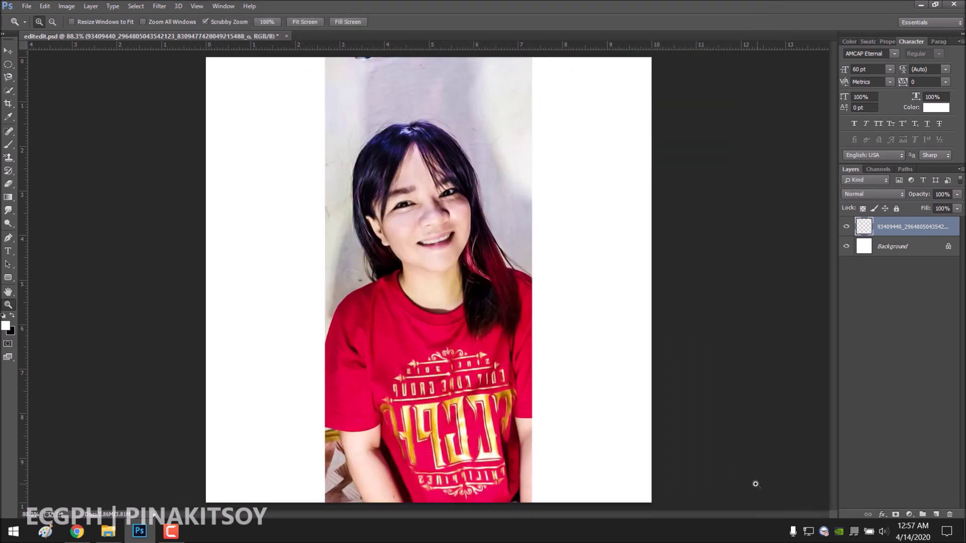
left_click(846, 228)
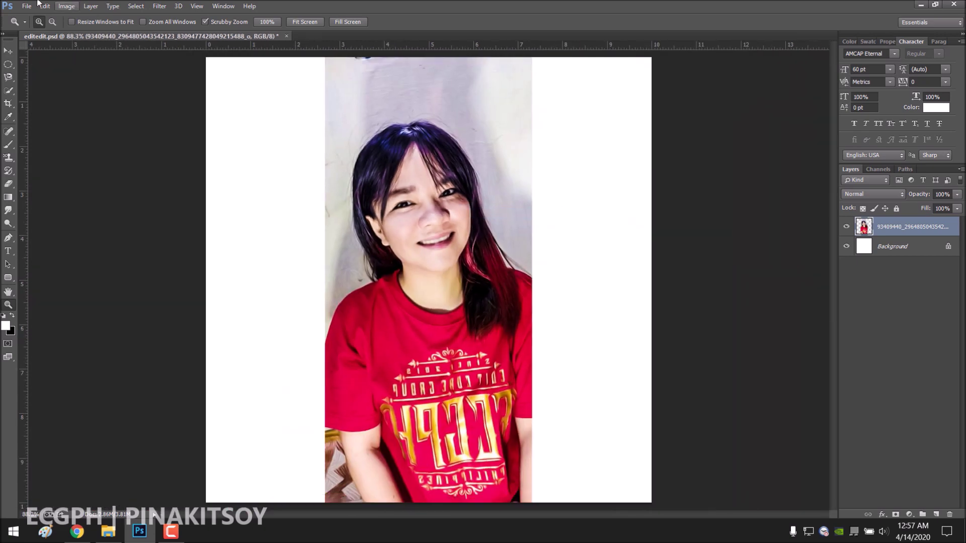
left_click(67, 6)
Apply Auto Tone and Smart Sharpen to the portrait.
left_click(99, 55)
left_click(170, 6)
mouse_move(174, 206)
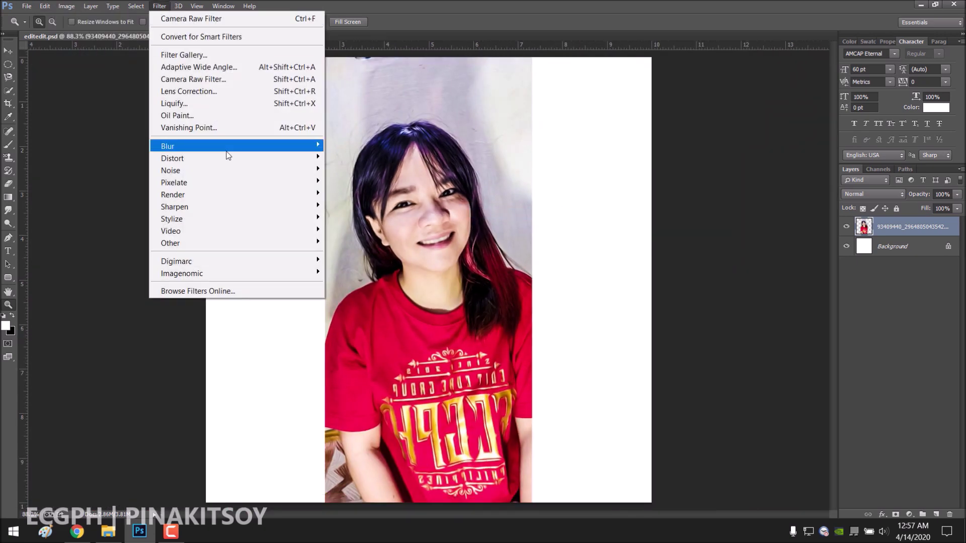
left_click(354, 259)
left_click(608, 263)
mouse_move(429, 211)
left_mouse_down()
mouse_move(476, 205)
mouse_move(314, 215)
mouse_move(473, 225)
left_mouse_up()
Duplicate the photo layer, set the copy to 71% opacity, and merge both layers.
key("ctrl+j")
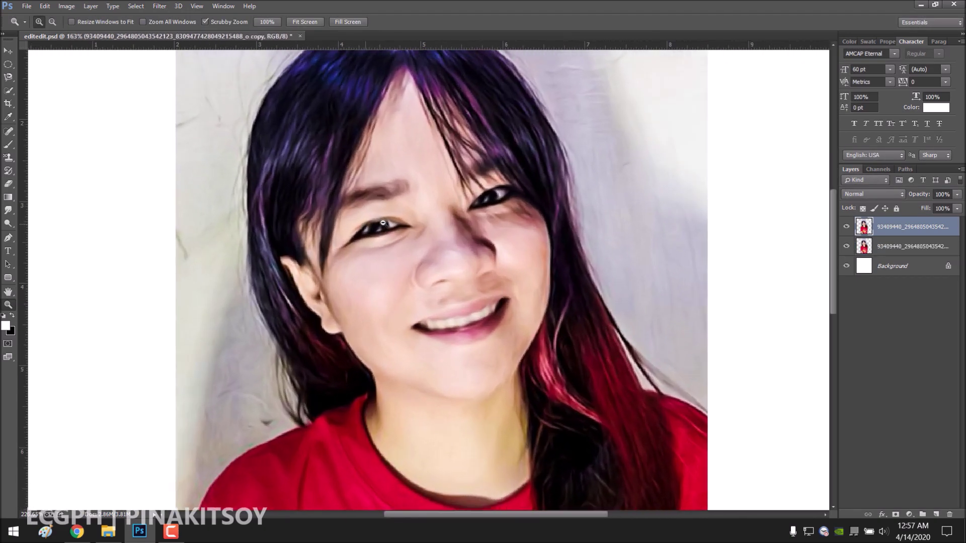
left_click(847, 228)
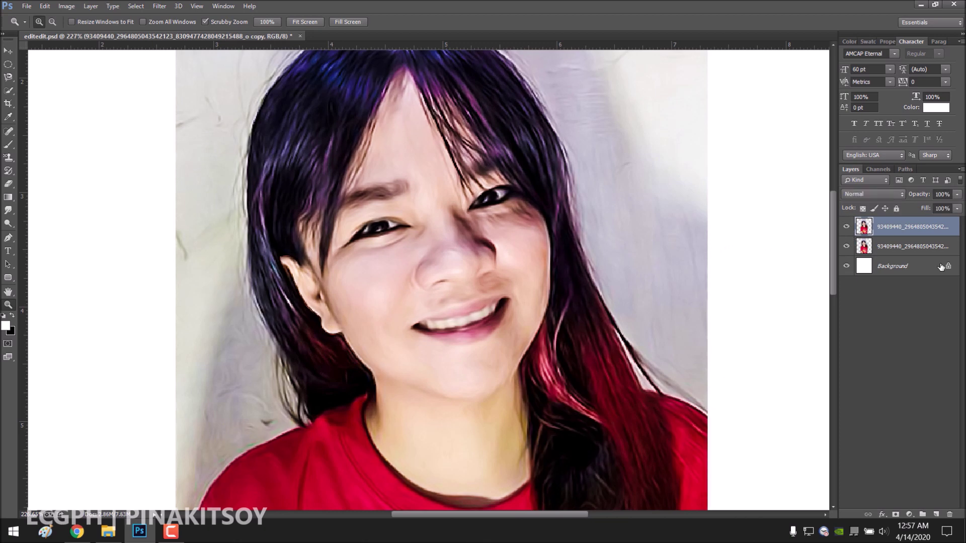
left_click_drag(955, 211, 942, 206)
left_click(901, 246, "shift")
right_click(878, 246)
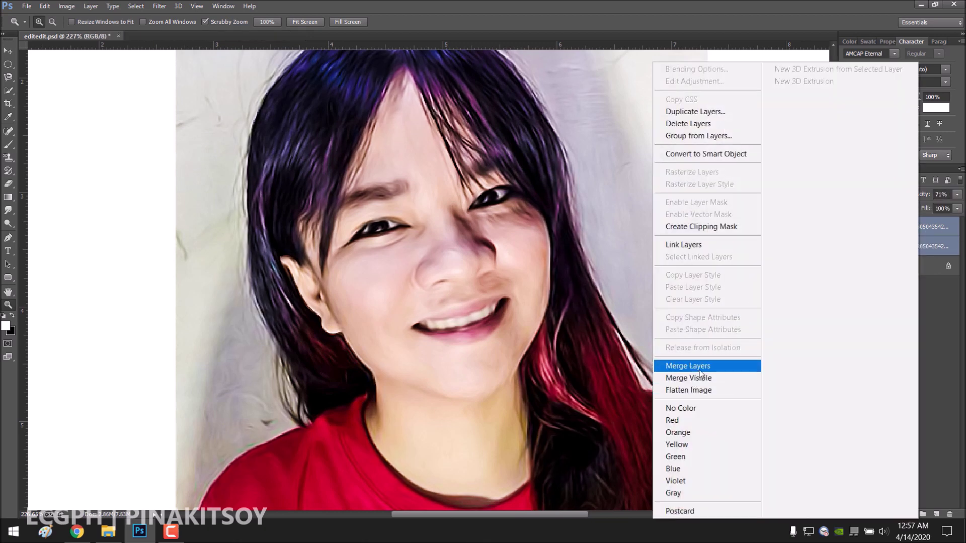
left_click(699, 373)
Fit the image on screen and start a pen path at the hair edge.
right_click(508, 325)
left_click(529, 332)
left_click(499, 294)
right_click(499, 295)
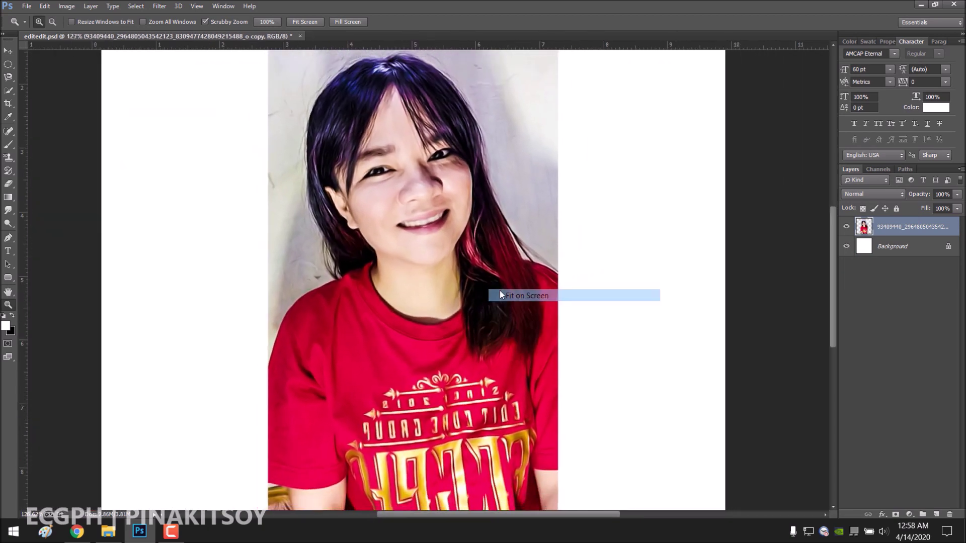
left_click(500, 295)
key("p")
left_click(576, 316)
Trace the pen path over the top of the head and down the left hair to the shoulder.
left_click(562, 317)
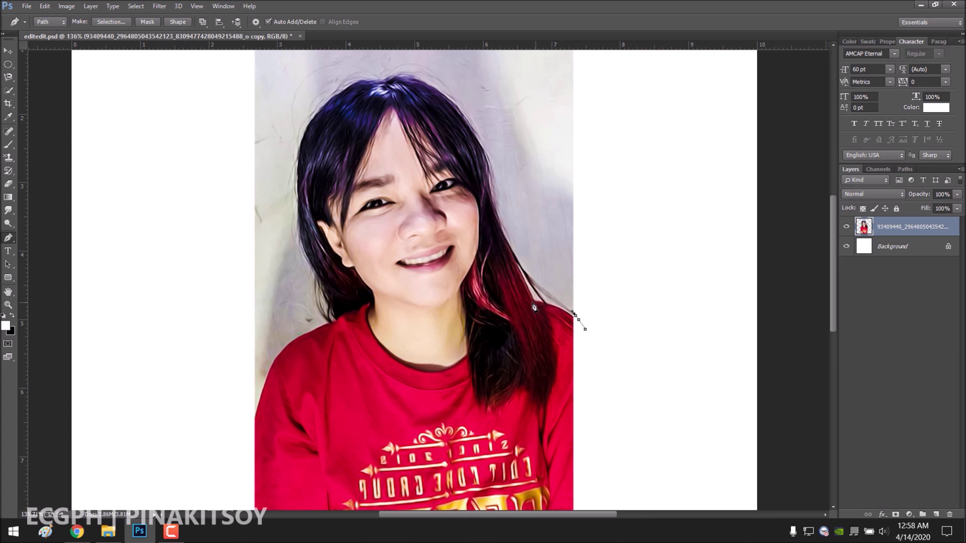
key("ctrl+z")
left_click_drag(492, 160, 484, 121)
left_click_drag(398, 77, 328, 71)
left_click_drag(298, 156, 277, 233)
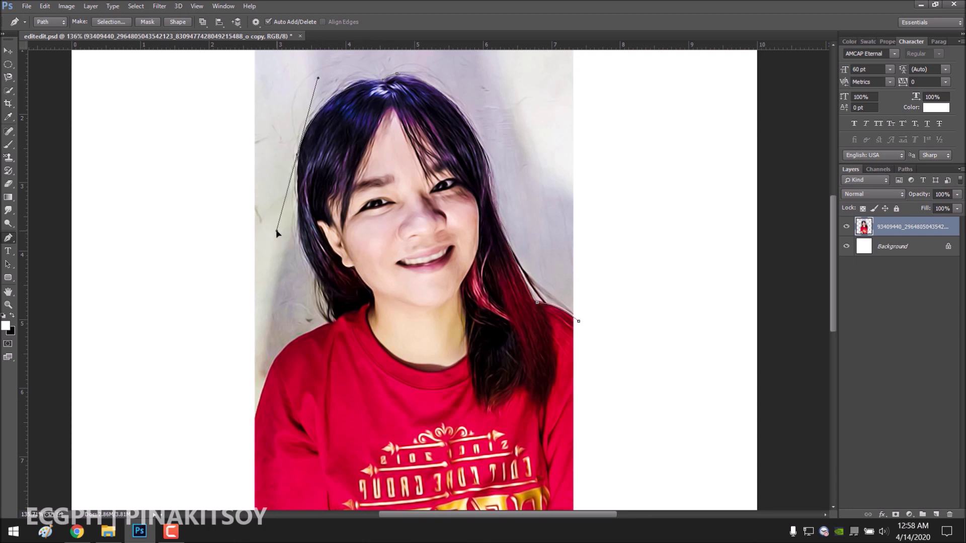
left_click_drag(277, 233, 259, 248)
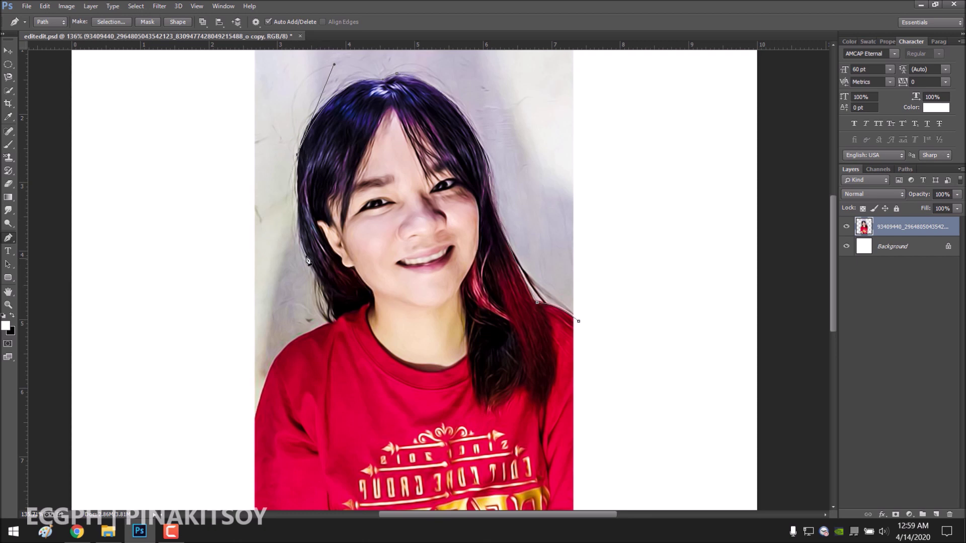
left_click_drag(298, 234, 303, 247)
left_click_drag(248, 400, 255, 408)
Extend the path below the body and up the right side, close it, and choose Make Selection.
left_click_drag(833, 302, 834, 380)
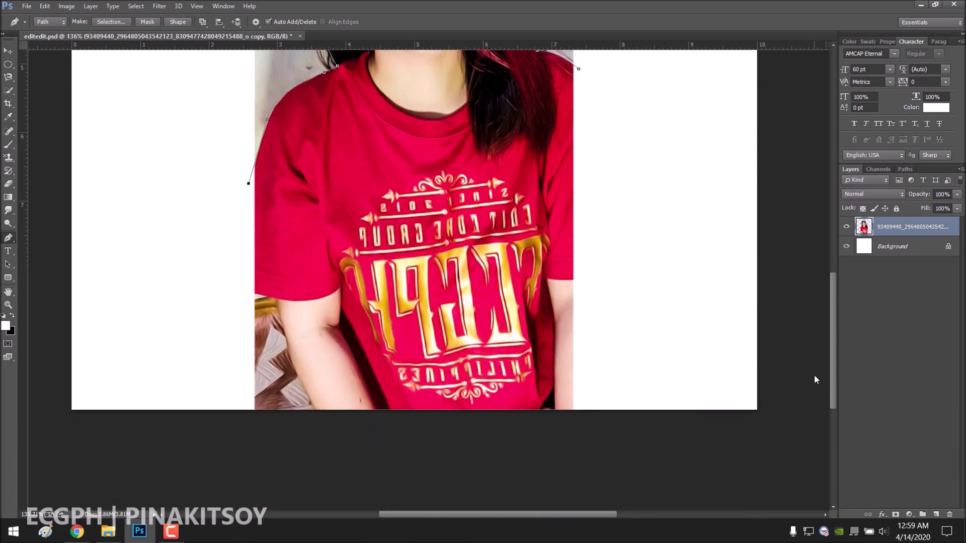
left_click(204, 441)
left_click(409, 472)
left_click_drag(571, 461, 619, 441)
left_click(654, 289)
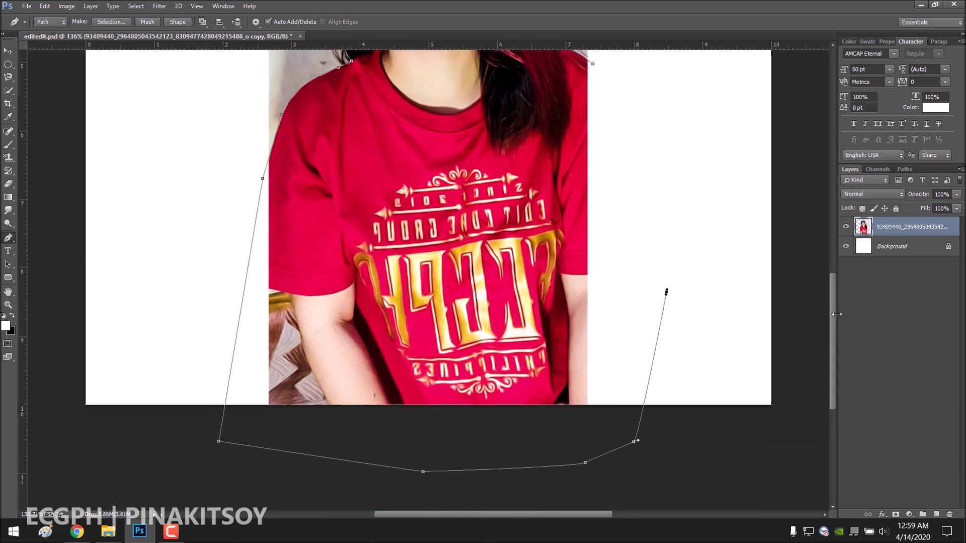
left_click_drag(834, 318, 834, 265)
left_click(640, 244)
right_click(598, 284)
left_click(669, 70)
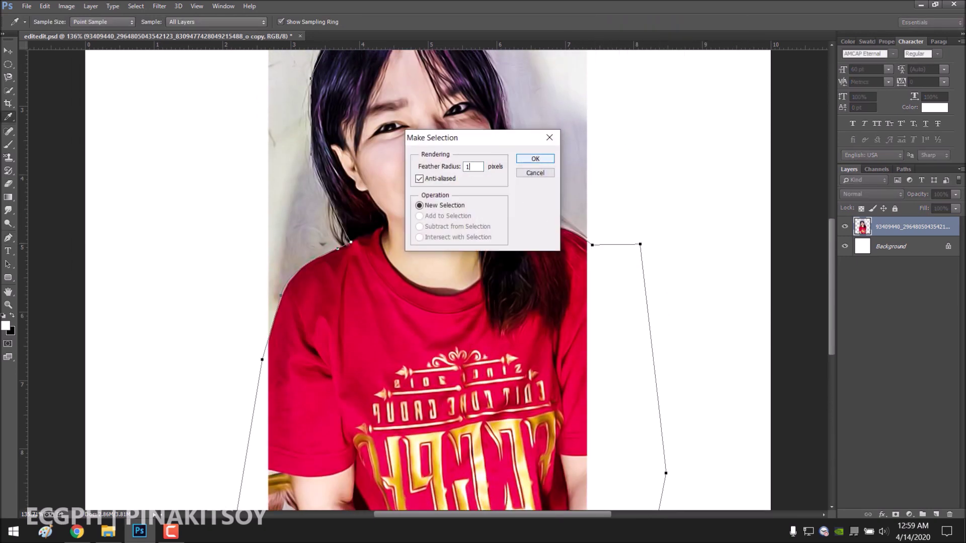
Confirm the 1 px feathered selection, copy the girl to a new layer, and hide the original.
left_click(535, 158)
key("z")
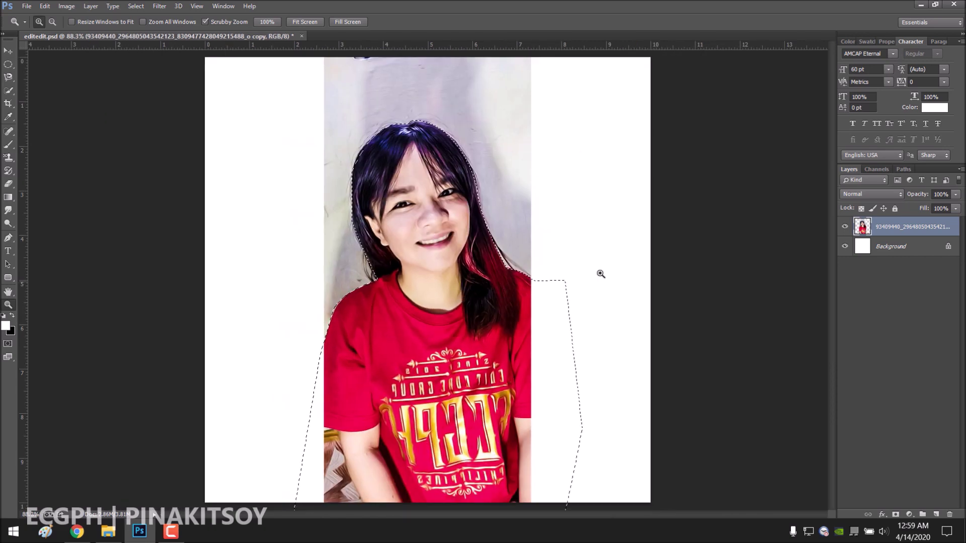
key("ctrl+j")
left_click(844, 245)
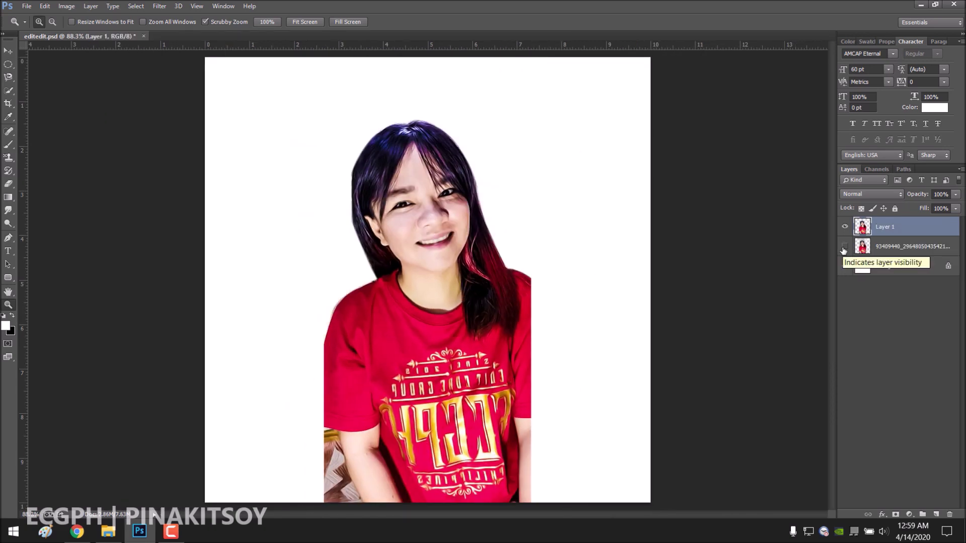
Rotate the cut-out about 10.7° and enlarge it slightly.
key("ctrl+t")
left_click_drag(643, 215, 724, 209)
left_click_drag(534, 134, 568, 145)
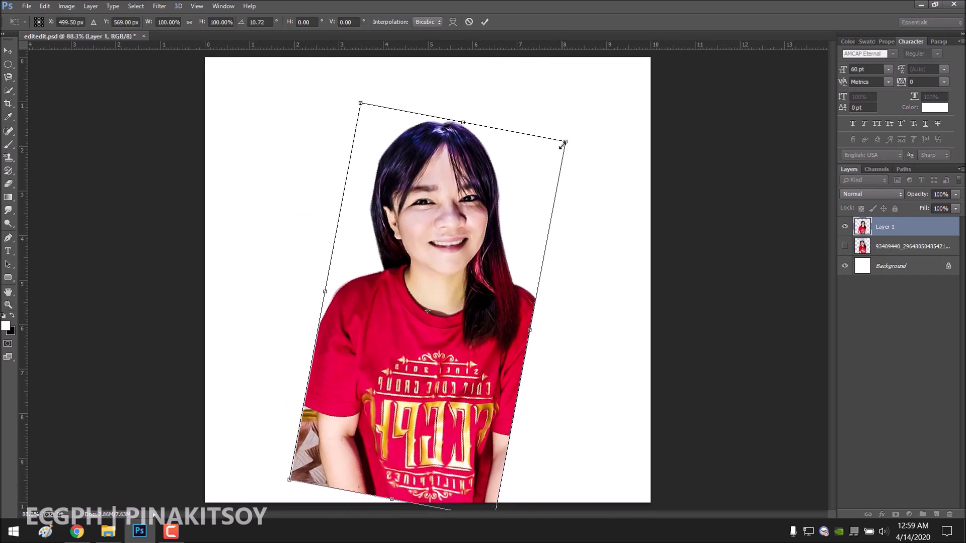
left_click(484, 22)
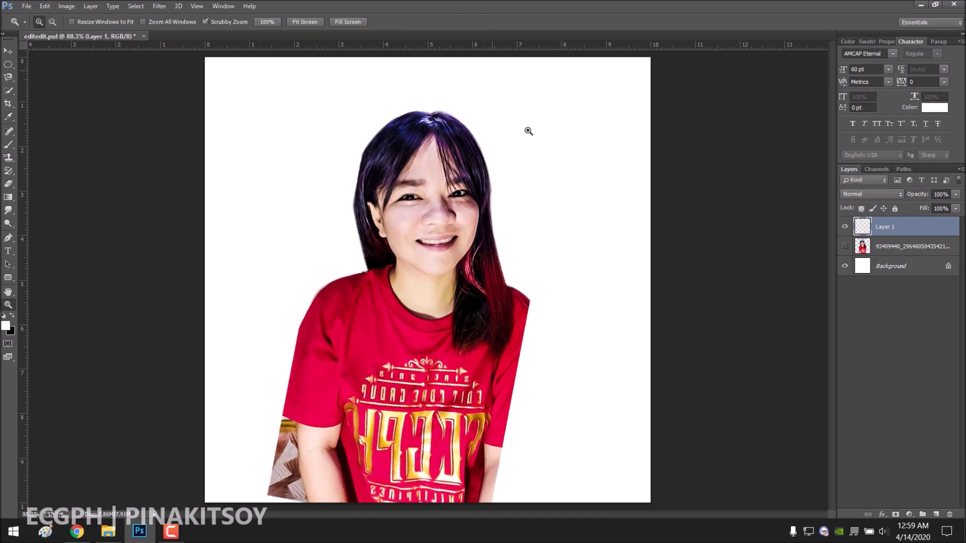
left_click(76, 531)
Search Google Images for 'melting png'.
type("melting png")
key("Return")
left_click(169, 102)
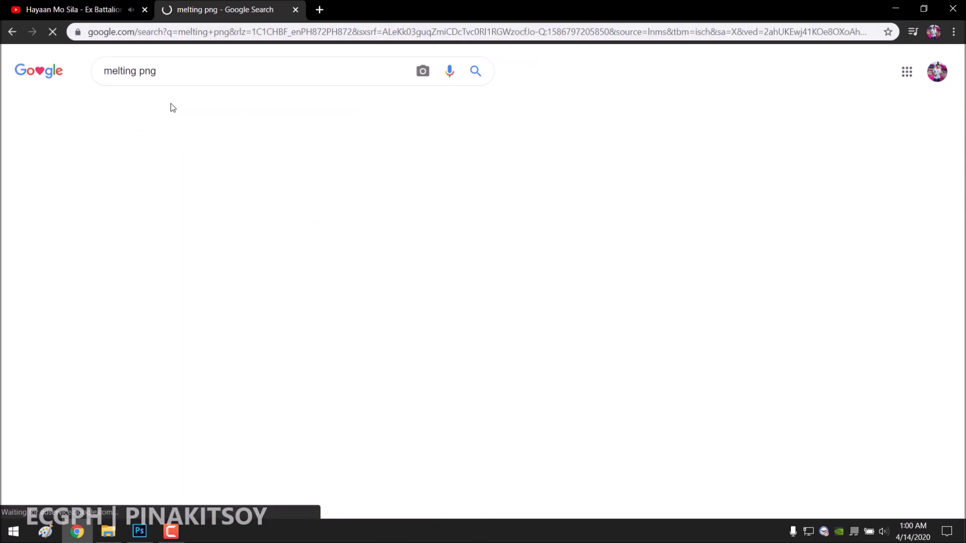
Browse the melting image results and preview the melting-heart image.
left_click(703, 371)
scroll(740, 183, "down", 1)
scroll(397, 217, "down", 4)
scroll(398, 217, "down", 2)
scroll(412, 191, "down", 5)
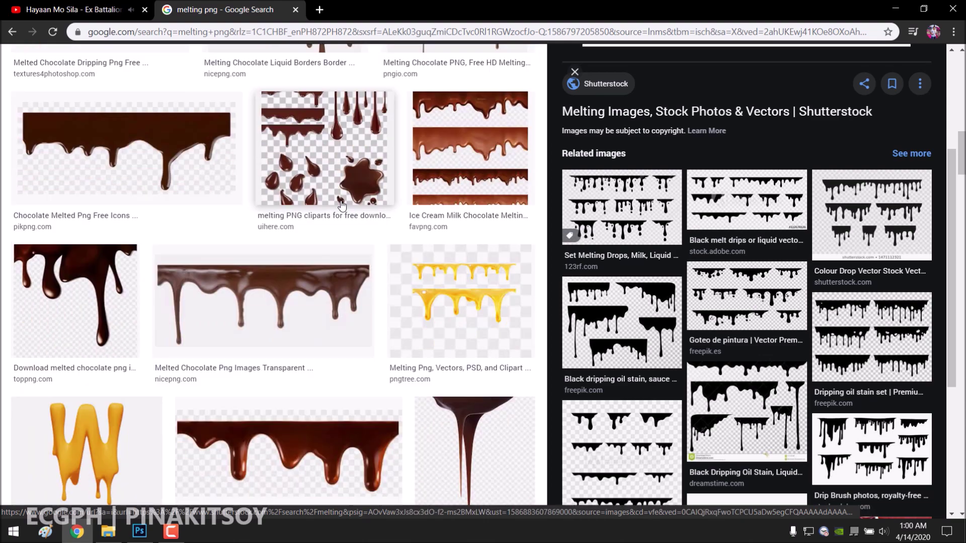
scroll(438, 146, "up", 2)
scroll(439, 146, "down", 3)
scroll(439, 146, "up", 2)
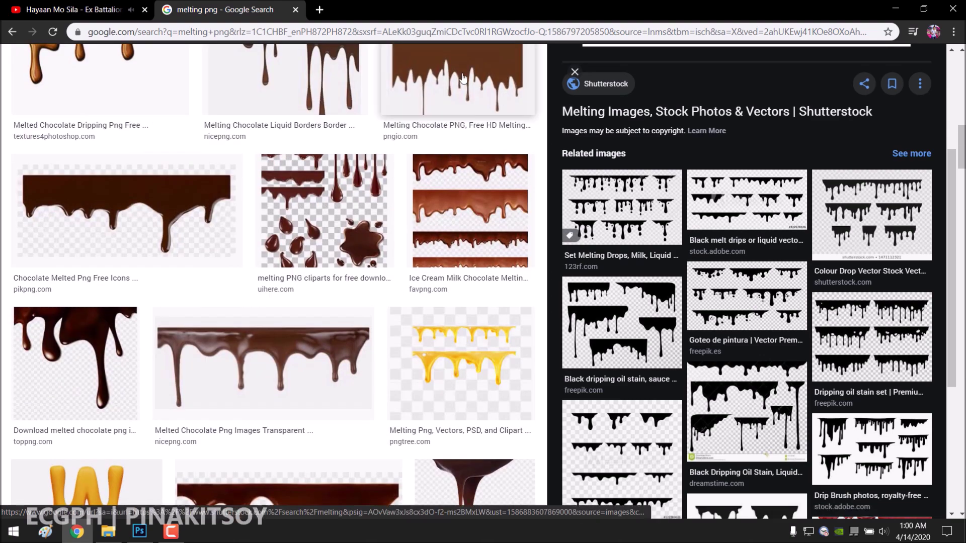
left_click(439, 146)
scroll(447, 164, "down", 4)
scroll(448, 164, "down", 4)
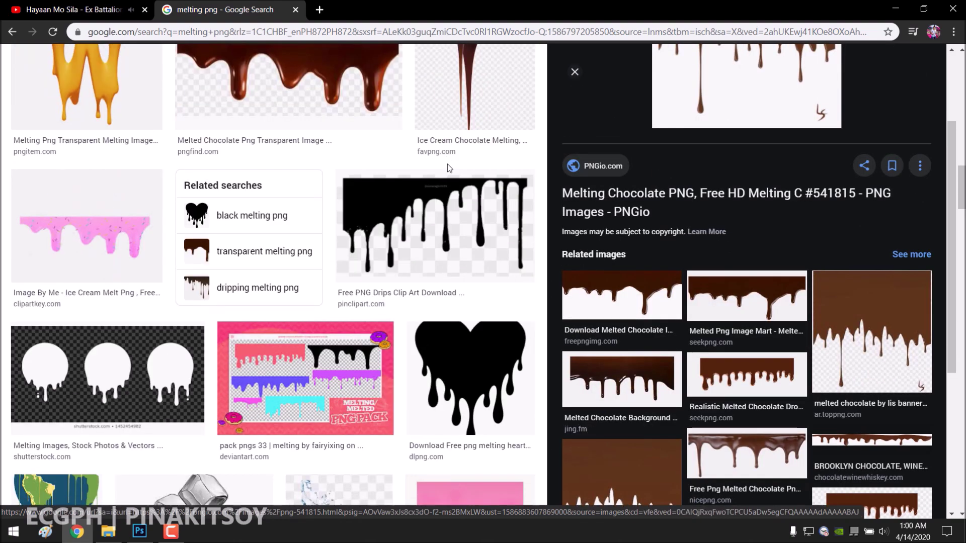
scroll(448, 164, "down", 2)
left_click(496, 180)
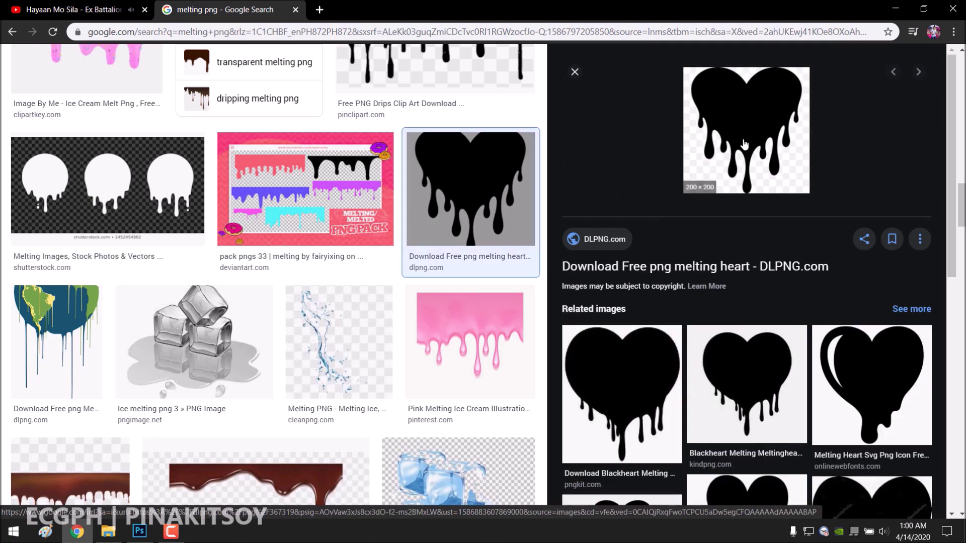
Open the melting-heart image full size in a new tab.
right_click(748, 146)
left_click(784, 262)
scroll(754, 211, "down", 3)
left_click(755, 211)
key("ctrl+Tab")
Save the heart PNG to the Desktop and return to the search results.
right_click(498, 268)
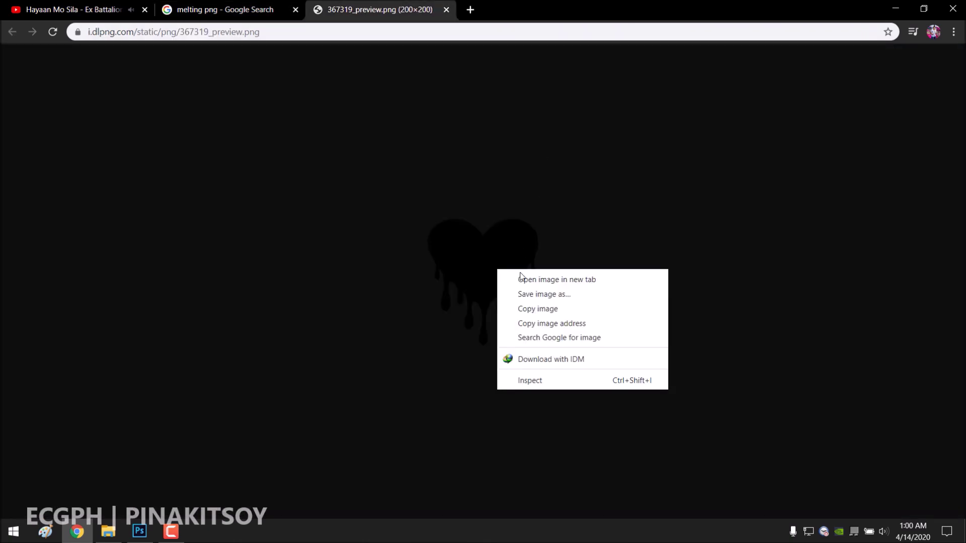
left_click(534, 277)
right_click(488, 265)
left_click(529, 289)
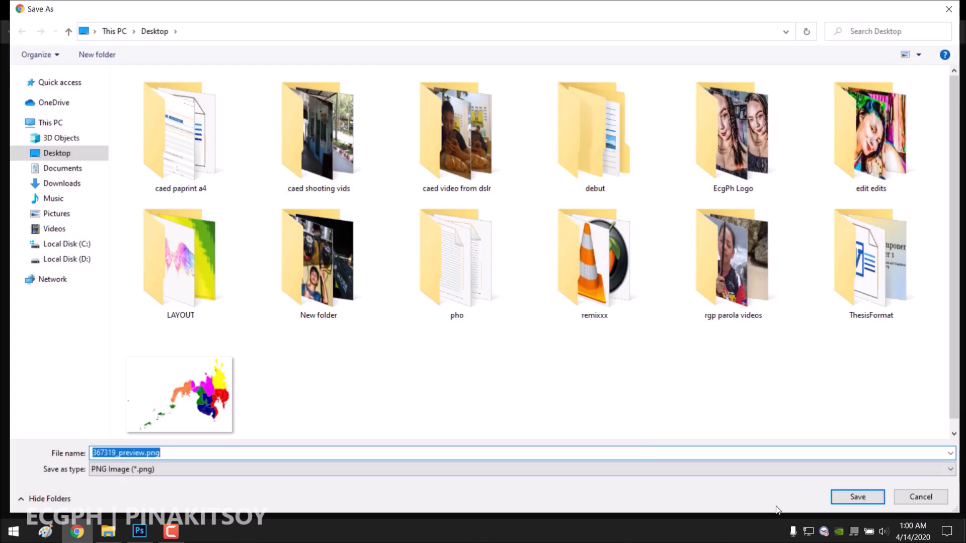
left_click(858, 497)
left_click(226, 9)
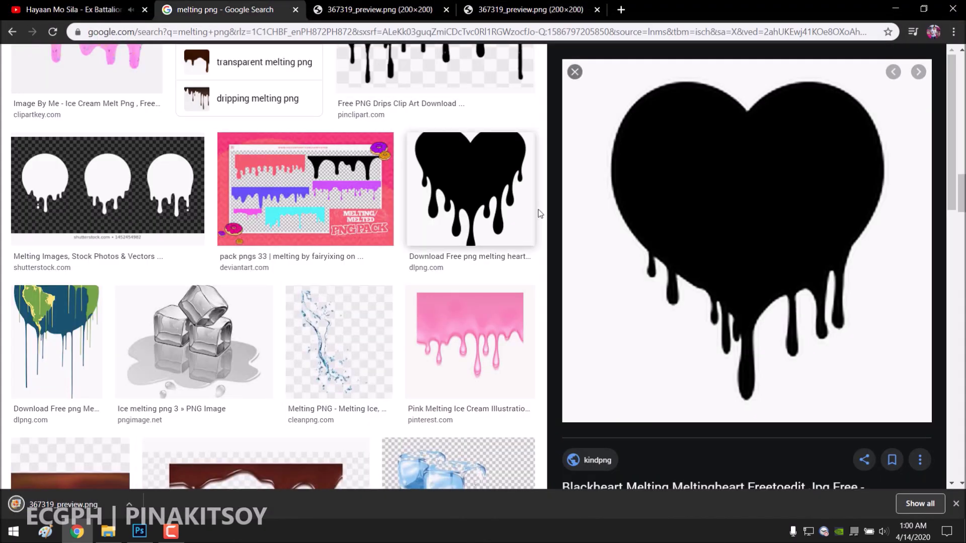
left_click(518, 194)
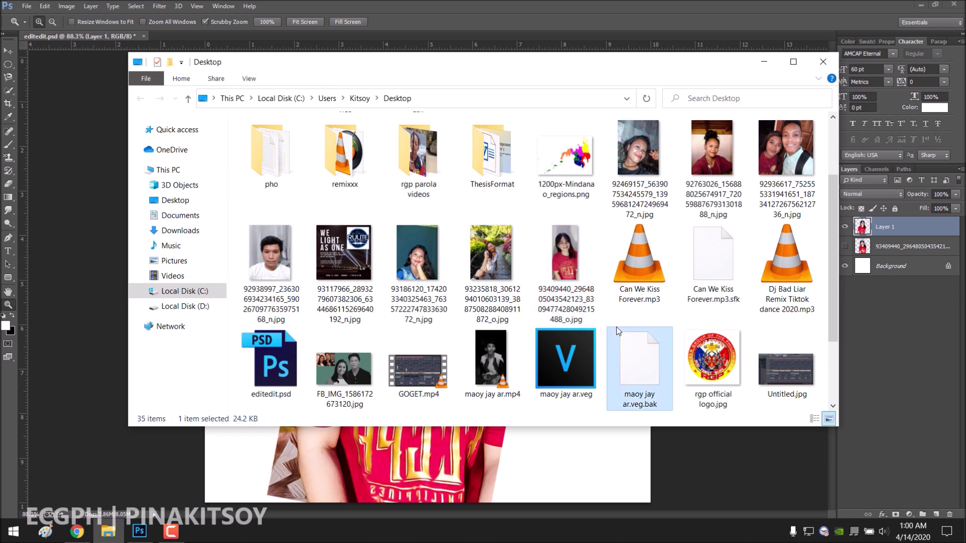
Place the melting-heart PNG on the portrait and scale it over the red shirt's chest.
left_click_drag(417, 337, 479, 397)
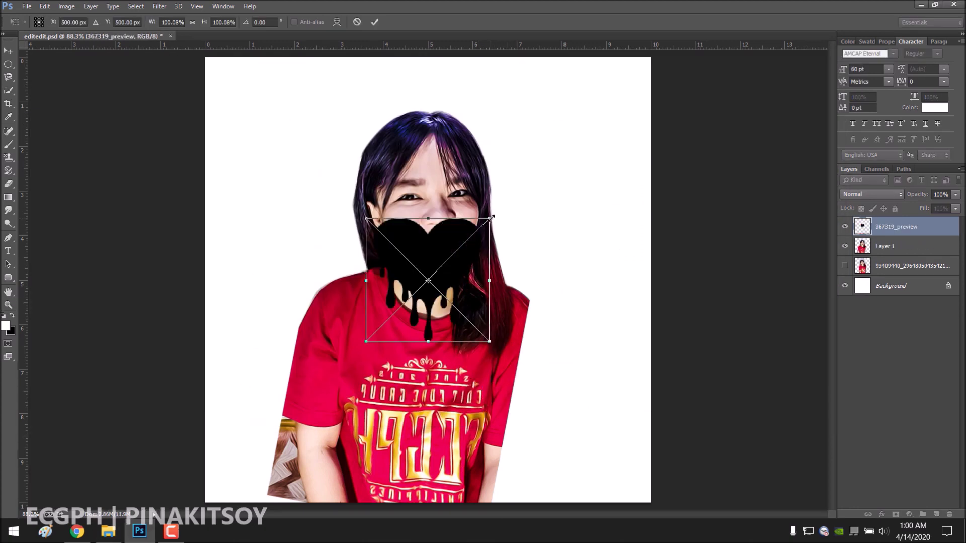
left_click_drag(495, 215, 537, 172)
left_click_drag(487, 244, 468, 331)
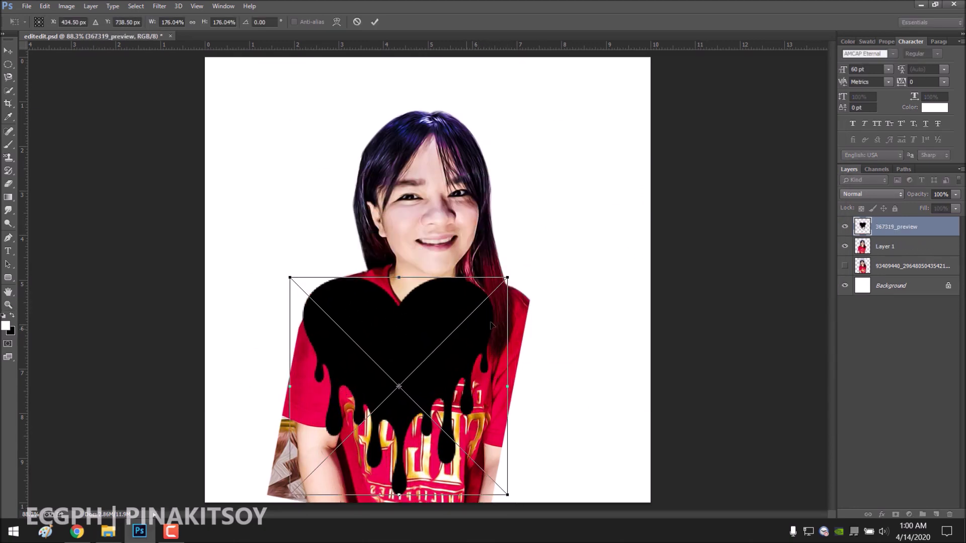
mouse_move(509, 279)
left_mouse_down()
mouse_move(528, 290)
mouse_move(506, 305)
mouse_move(460, 311)
left_mouse_up()
left_click_drag(525, 278, 485, 285)
left_click_drag(421, 276, 415, 305)
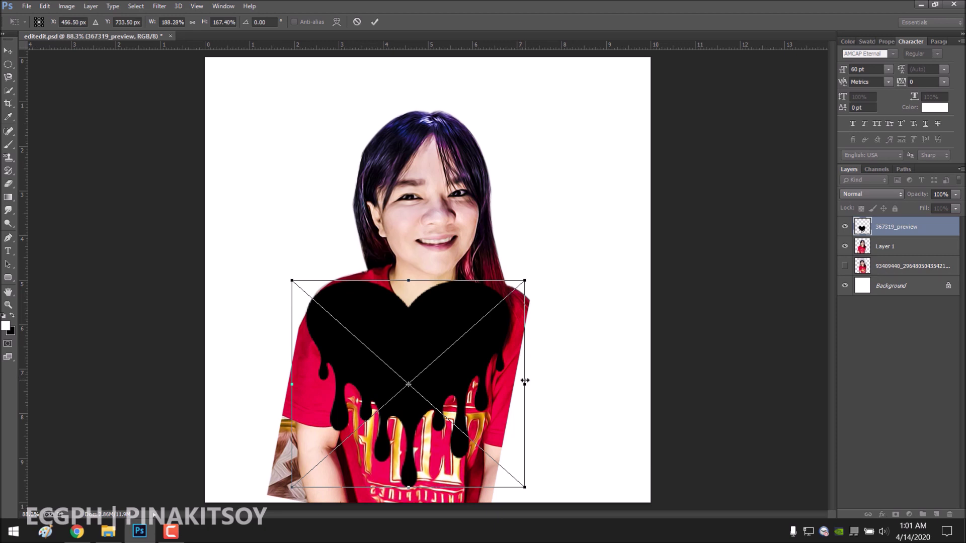
left_click_drag(525, 380, 548, 383)
Commit the heart, then copy a shirt patch from Layer 1 and move it up-right.
left_click(374, 21)
key("z")
left_click(886, 246)
left_click(8, 64)
left_click_drag(448, 333, 518, 404)
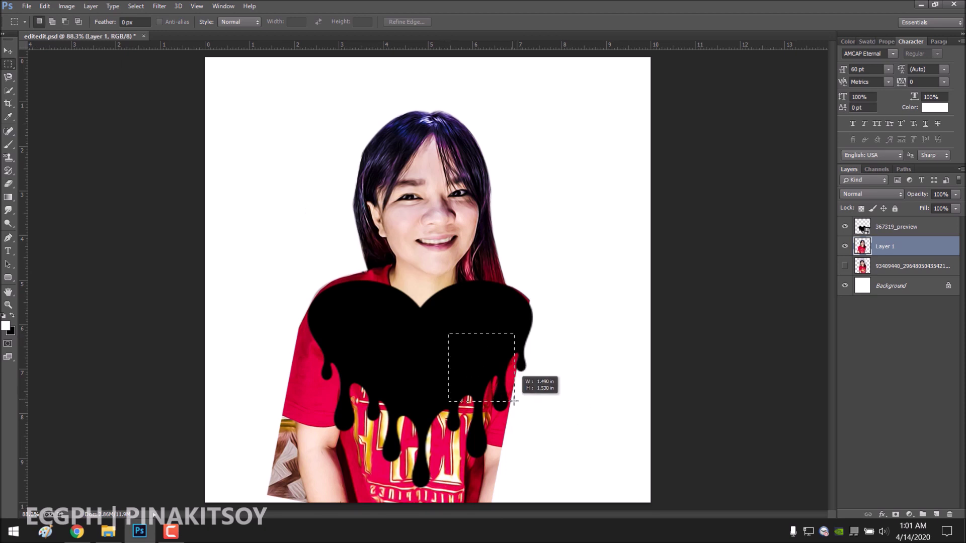
key("ctrl+j")
key("ctrl+t")
left_click_drag(514, 349, 564, 317)
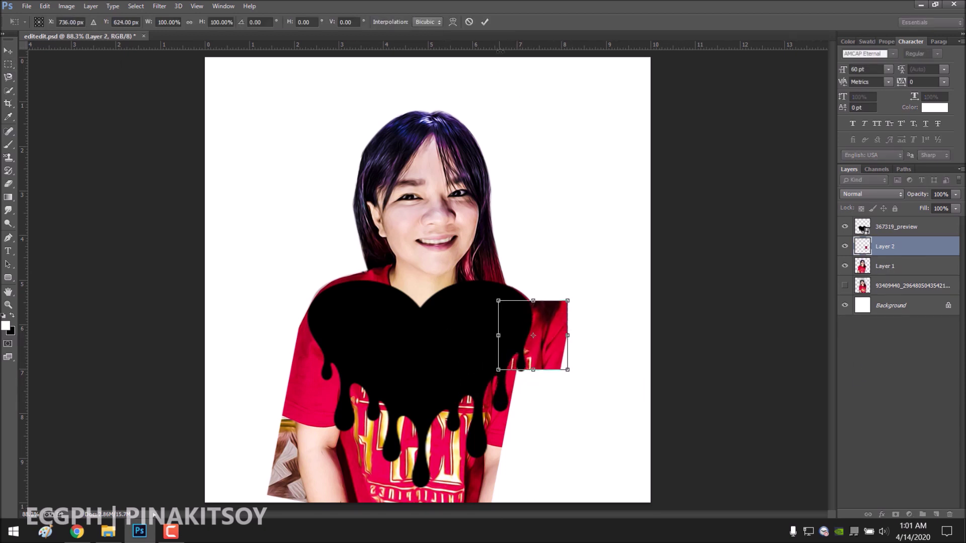
left_click(485, 21)
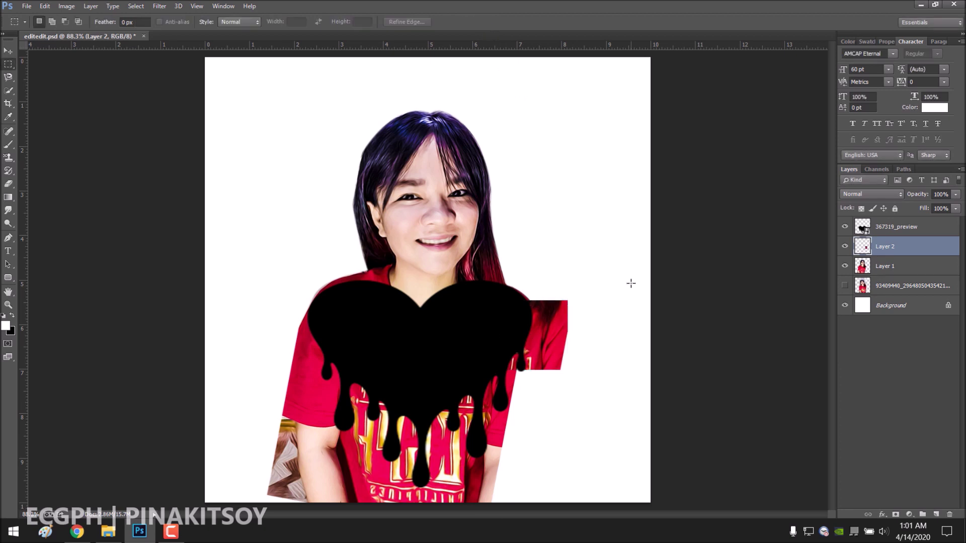
Move Layer 2 beneath Layer 1, merge them into 'Layer 1 copy', and hide Layer 1.
left_click_drag(900, 246, 905, 275)
right_click(908, 254)
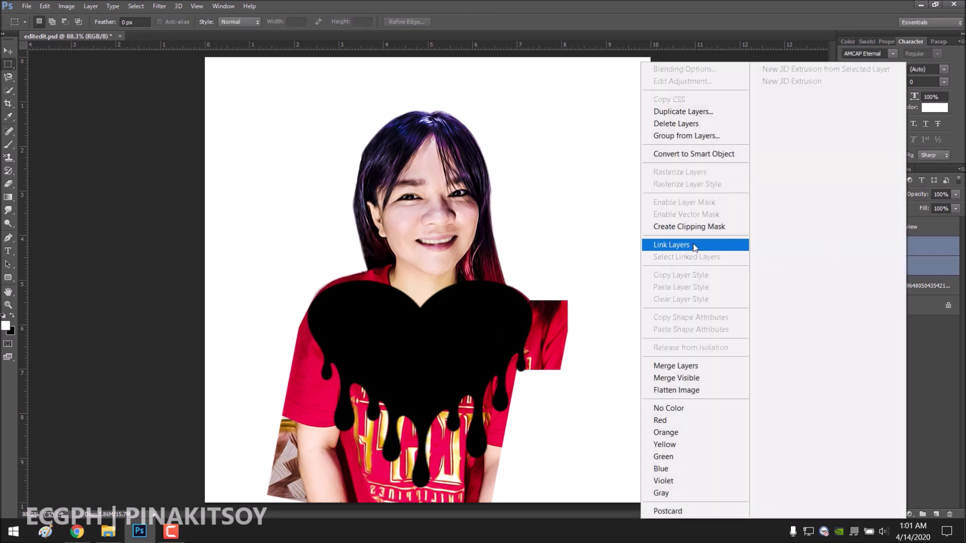
left_click(669, 365)
left_click(845, 266)
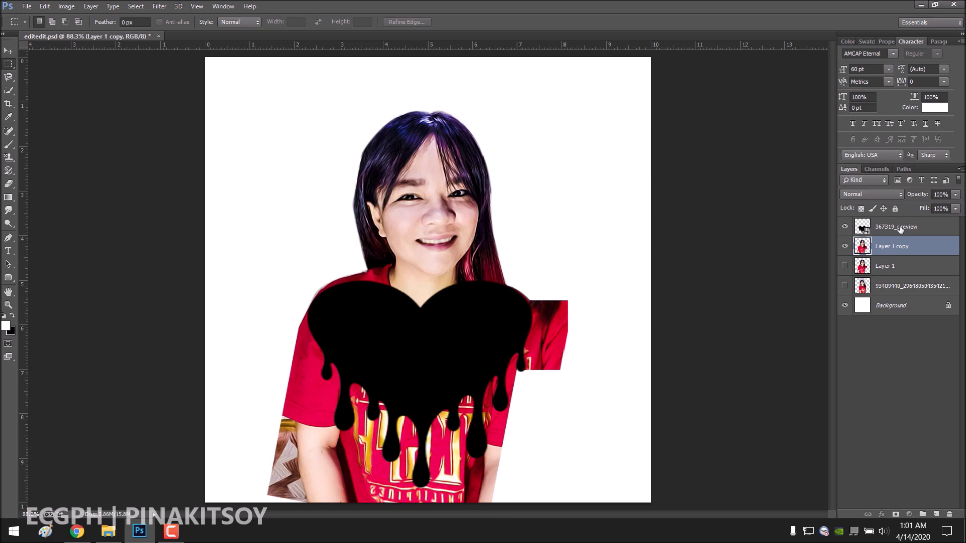
right_click(901, 227)
key("Escape")
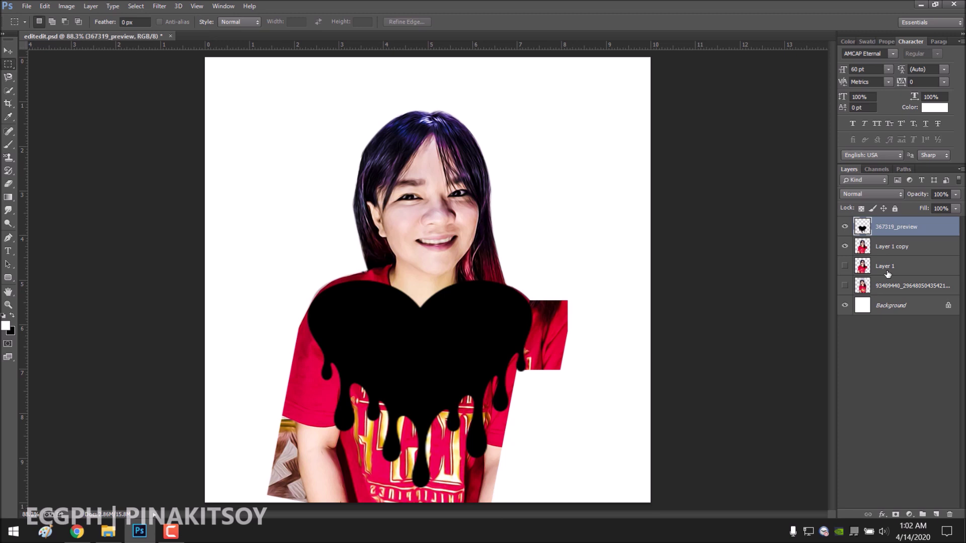
Select the black melting heart with the Magic Wand.
right_click(8, 92)
left_click(40, 94)
left_click(432, 336)
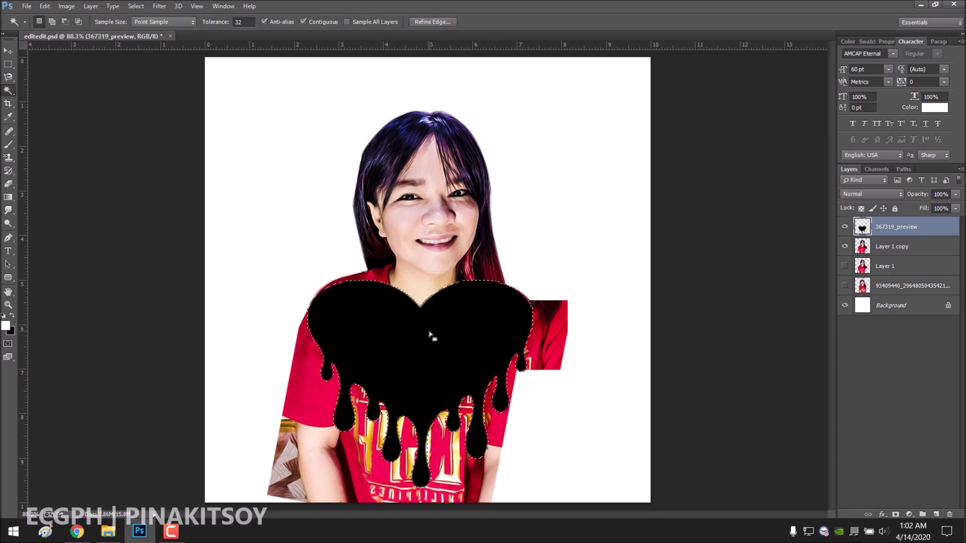
left_click(8, 64)
right_click(401, 85)
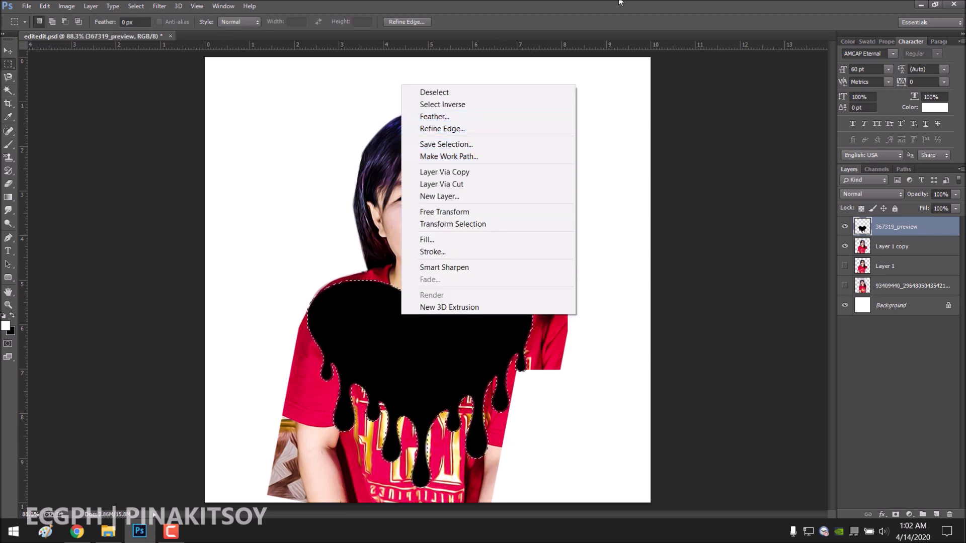
Test-copy the heart area of Layer 1 copy to a new layer, hiding the black heart to check the cutout.
left_click(892, 246)
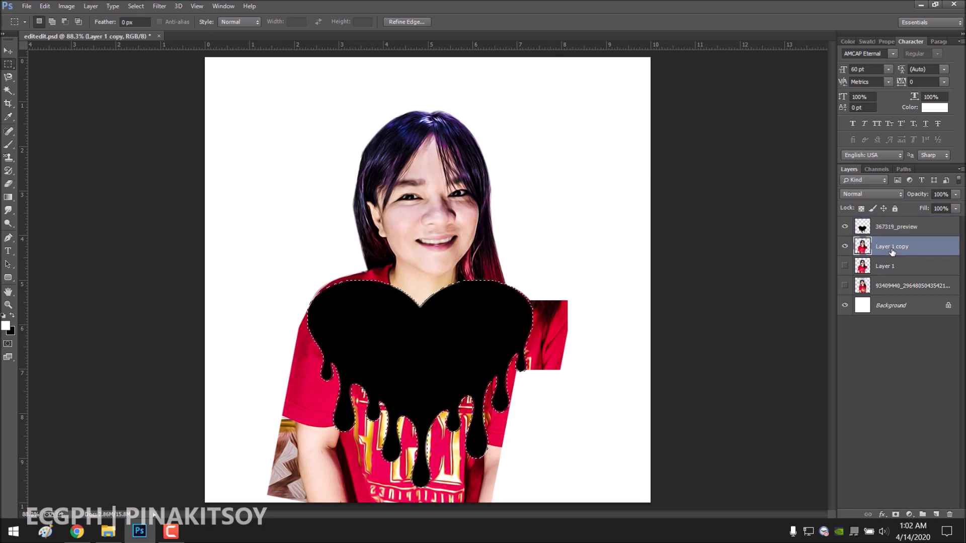
key("ctrl+j")
left_click(845, 227)
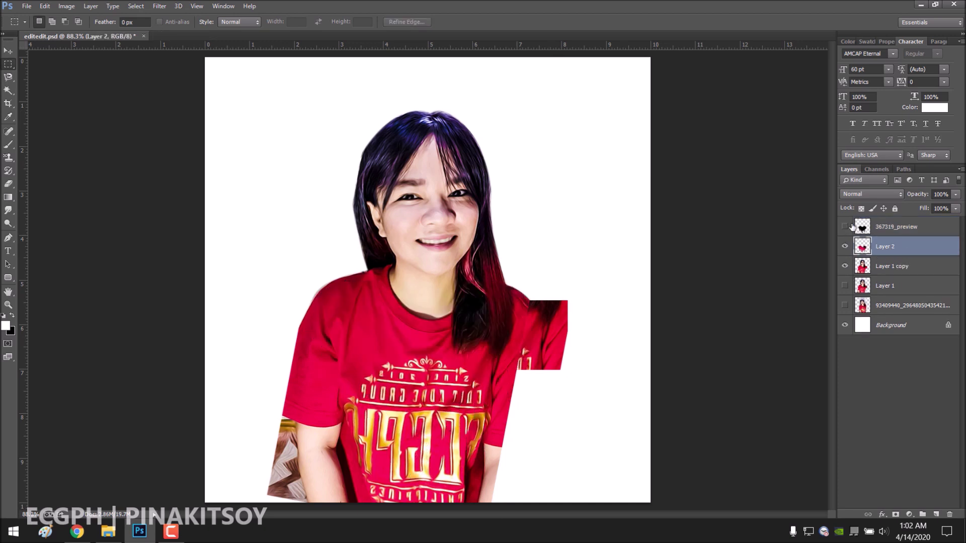
left_click_drag(856, 227, 865, 275)
left_click(845, 246)
left_click(845, 246)
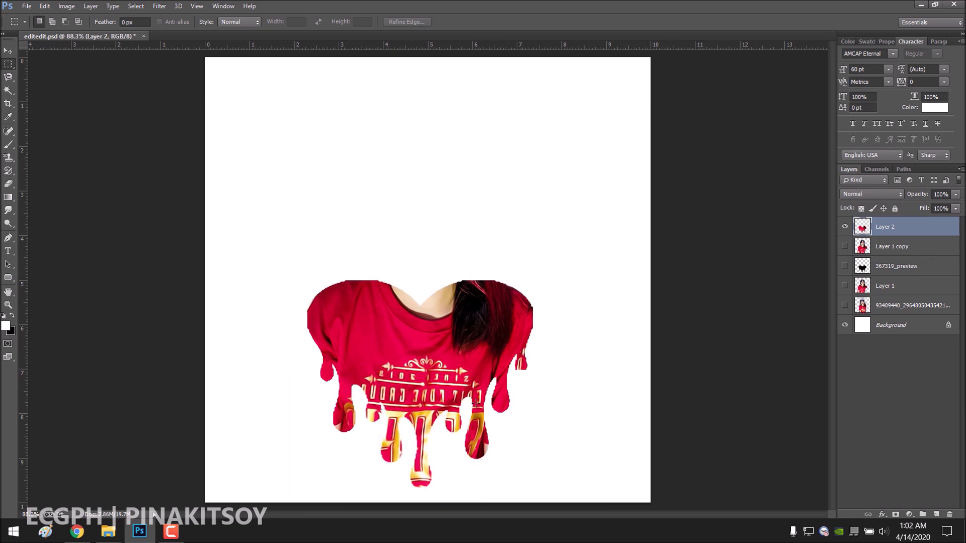
Inspect the cutout up close, delete the test layer, and reload the heart selection.
left_click(8, 305)
left_click_drag(377, 346, 413, 358)
left_click(438, 367)
left_click(896, 265)
left_click(845, 246)
left_click(862, 226, "ctrl")
key("m")
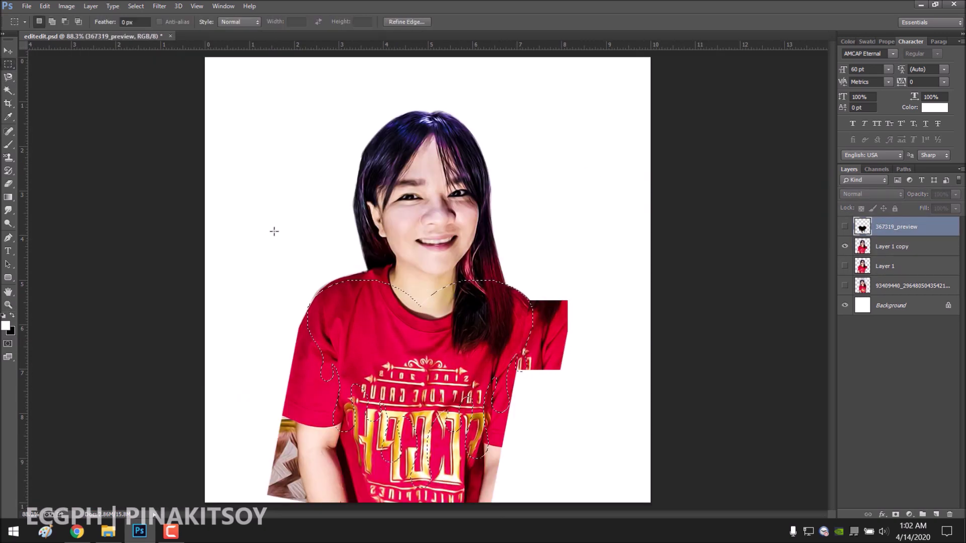
right_click(366, 82)
Refine the heart selection's edges with Smooth 58 and Feather 0, then copy it to a new layer.
left_click(448, 131)
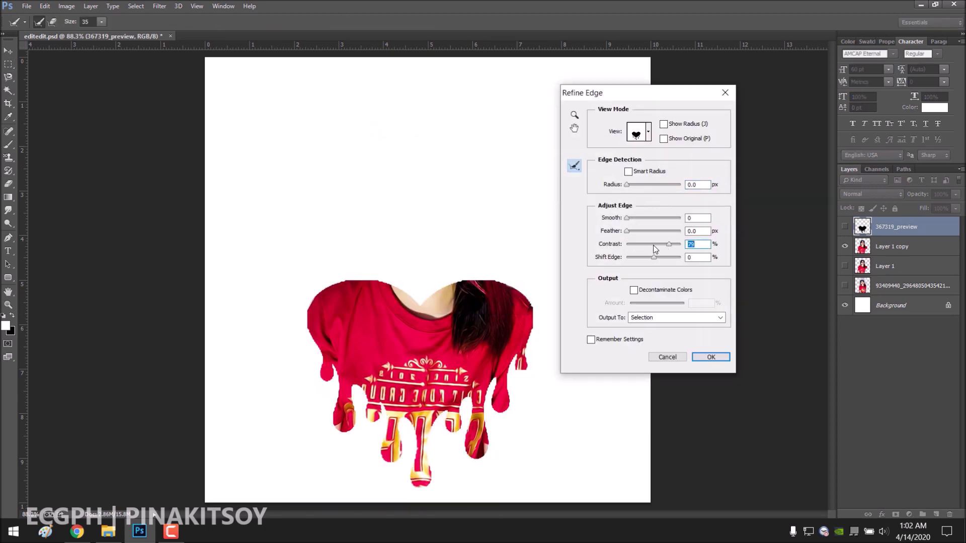
mouse_move(652, 234)
left_mouse_down()
mouse_move(627, 230)
mouse_move(640, 217)
mouse_move(658, 221)
left_mouse_up()
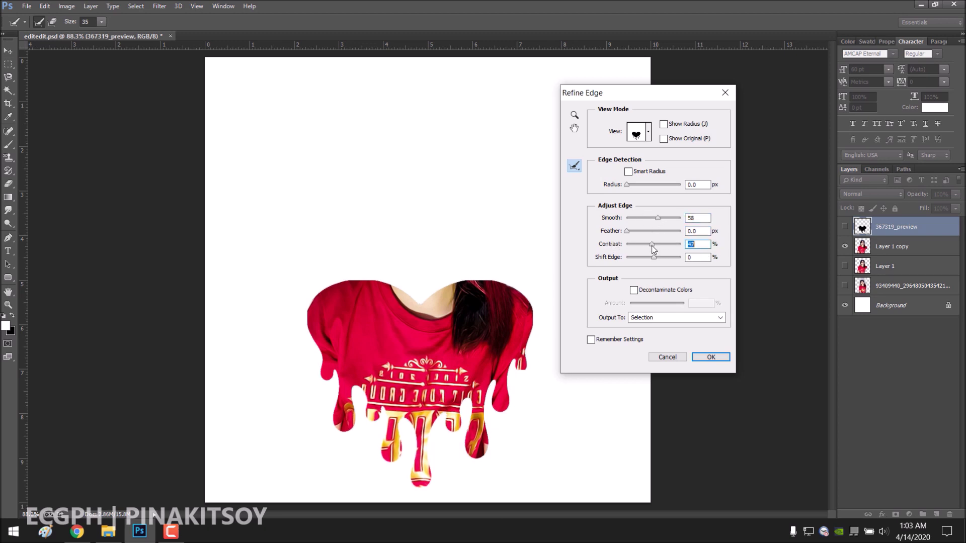
left_click(710, 358)
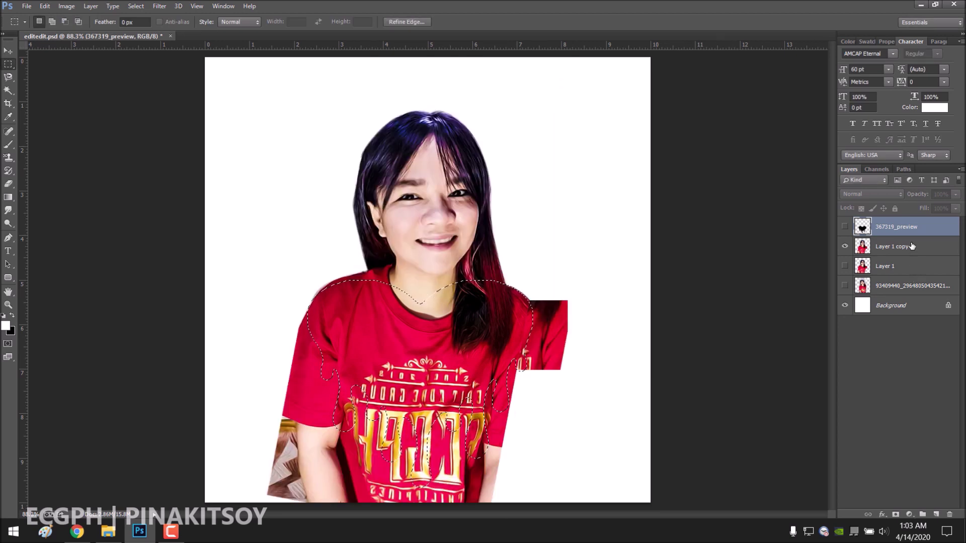
key("ctrl+j")
Duplicate Layer 1 copy, hide the original and the black heart, and fade the duplicate to 76% opacity.
left_click_drag(911, 229, 900, 267)
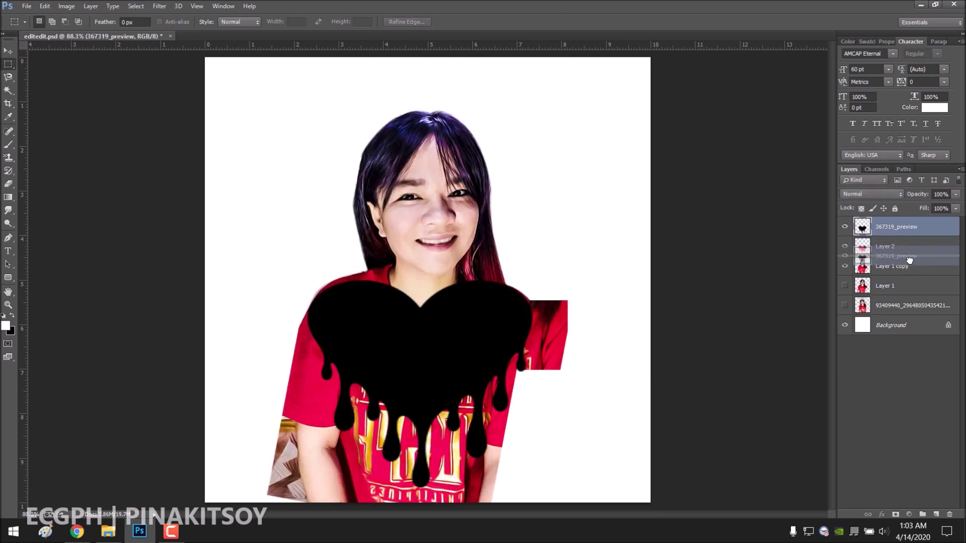
left_click(844, 267)
left_click(891, 246)
key("ctrl+j")
left_click(845, 266)
left_click_drag(957, 199, 944, 207)
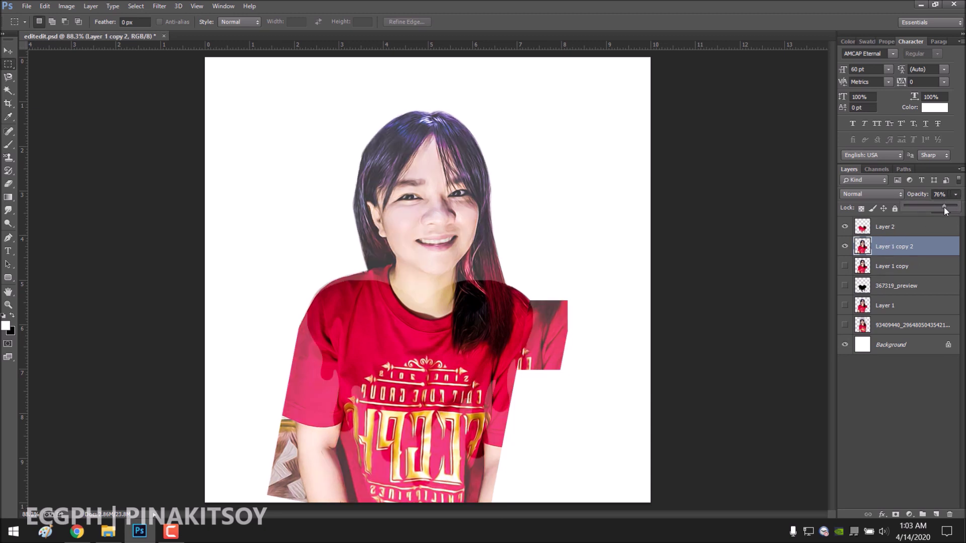
Delete the lower part of the faded Layer 1 copy 2 portrait.
key("e")
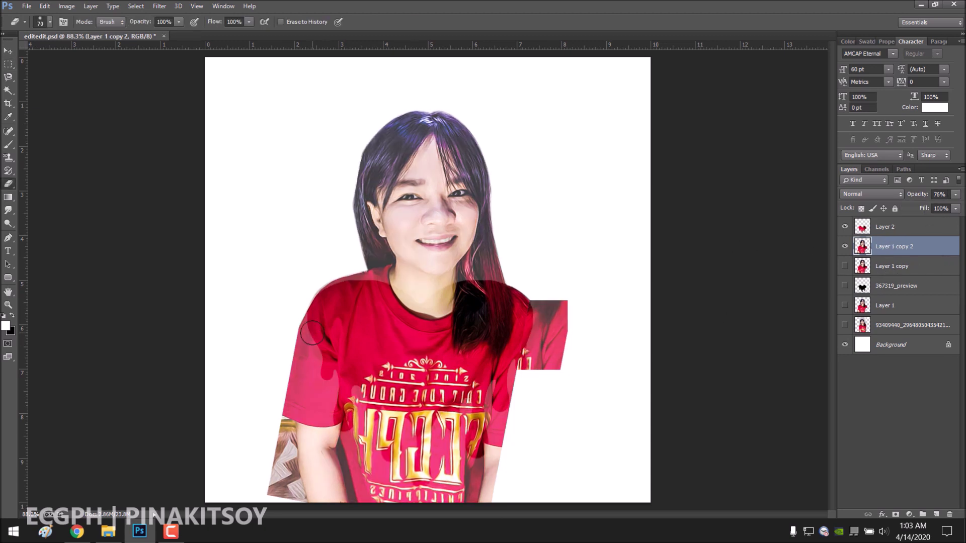
right_click(323, 358)
left_click(625, 211)
key("m")
mouse_move(247, 303)
left_mouse_down()
mouse_move(529, 477)
mouse_move(671, 527)
left_mouse_up()
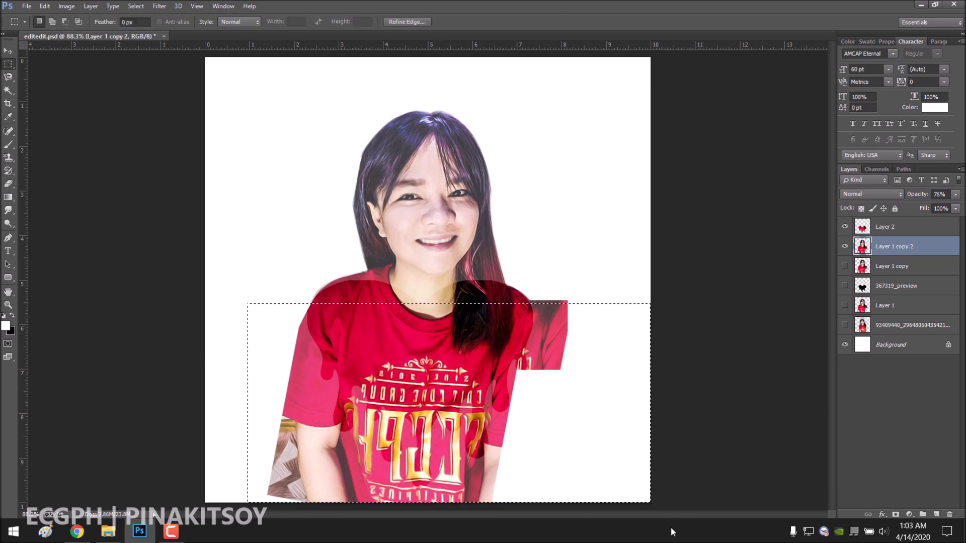
key("Delete")
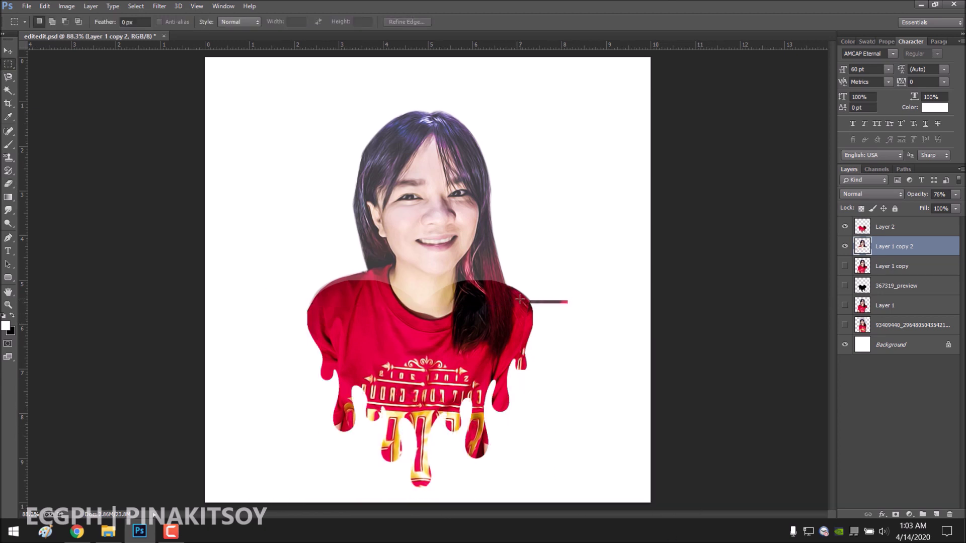
Zoom in and delete the stray pink bar beside the shirt, then fit the image on screen.
left_click_drag(557, 320, 578, 332)
key("z")
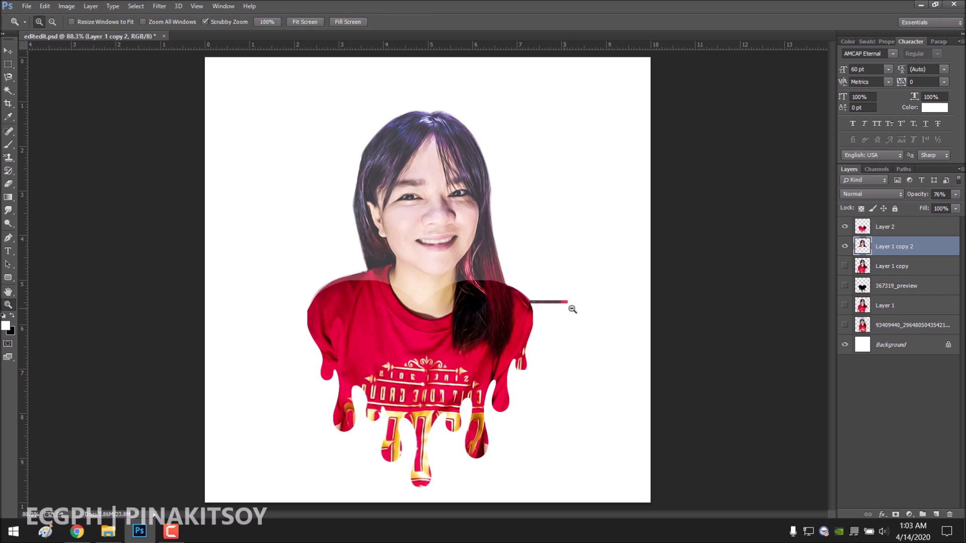
left_click(571, 307)
left_click(8, 64)
mouse_move(475, 302)
left_mouse_down()
mouse_move(513, 303)
mouse_move(596, 338)
left_mouse_up()
key("Delete")
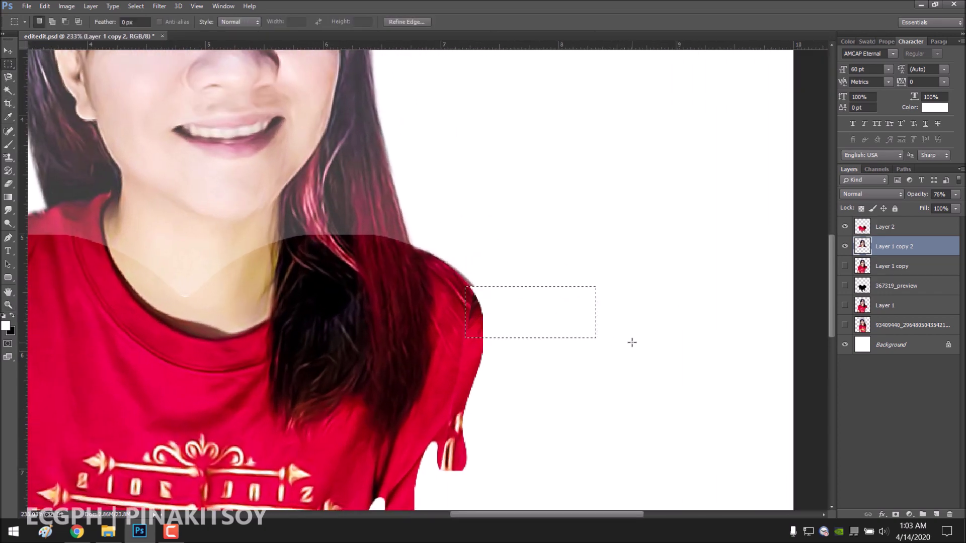
left_click(8, 305)
right_click(322, 333)
left_click(361, 336)
Free Transform Layer 2 and commit it.
left_click(912, 229)
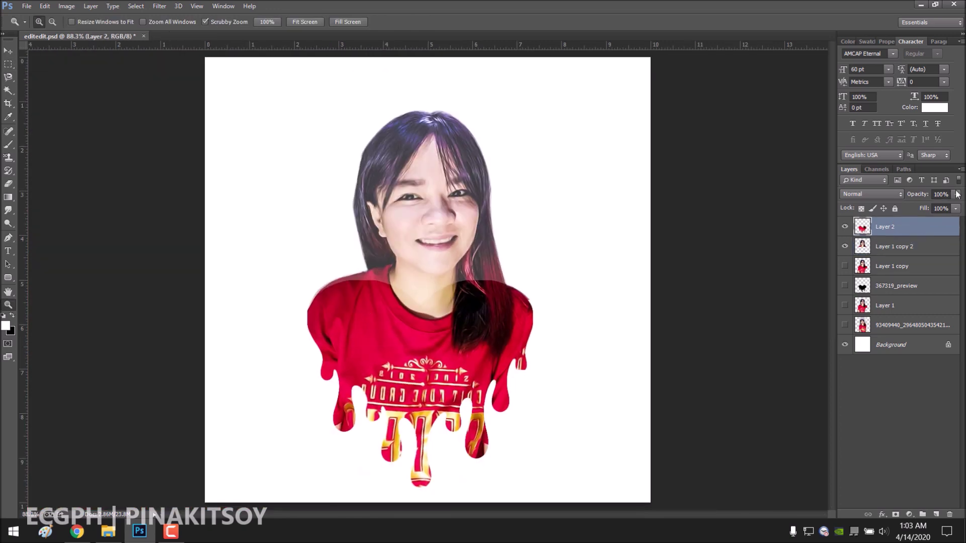
left_click(921, 242)
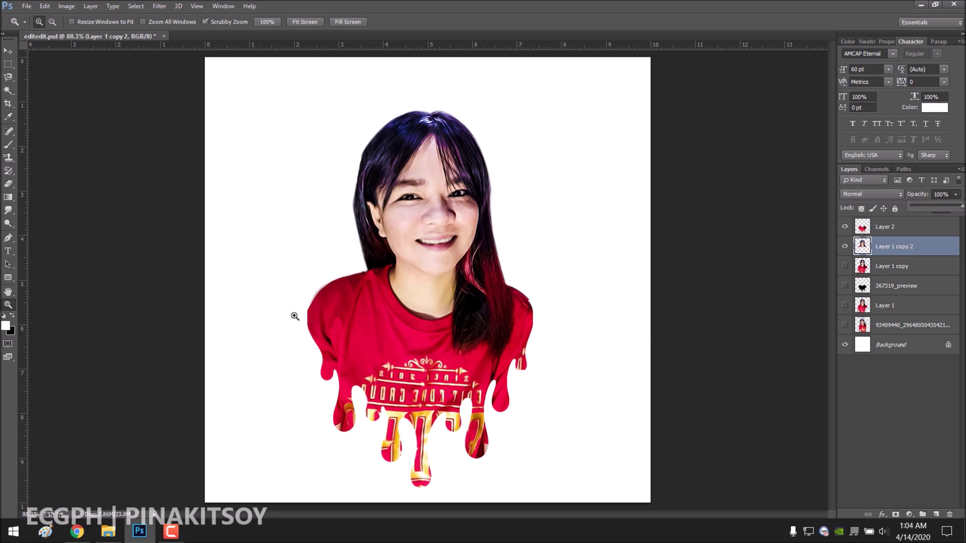
left_click_drag(497, 307, 533, 306)
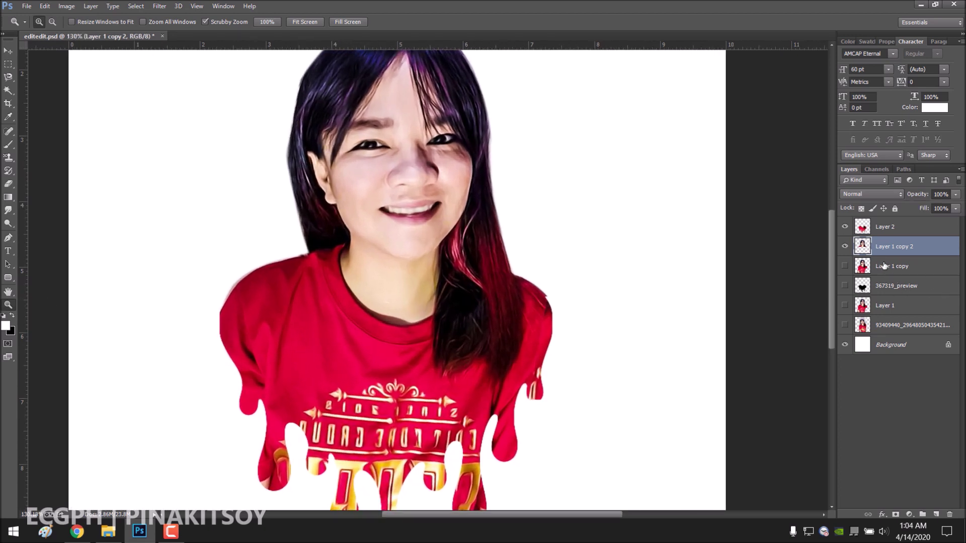
left_click(885, 226)
key("ctrl+t")
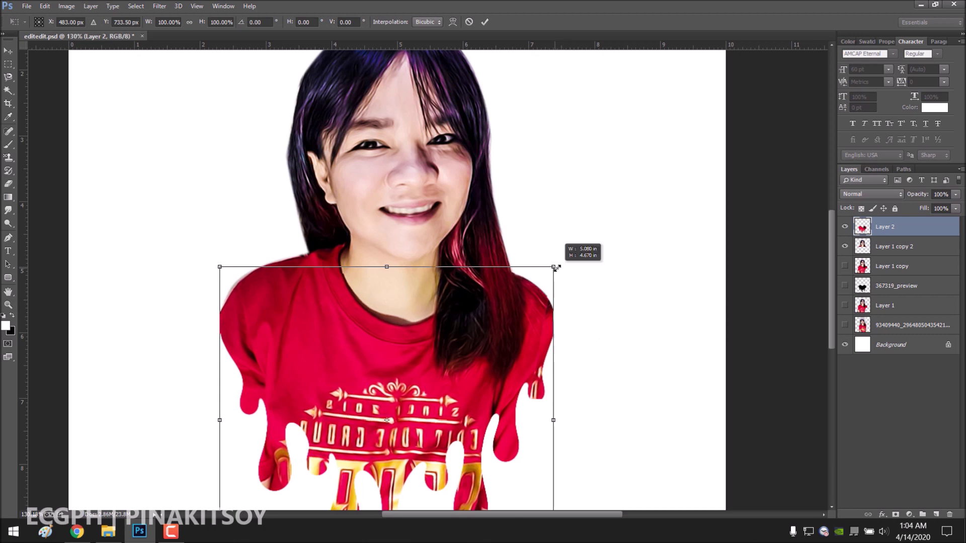
left_click(485, 21)
key("z")
right_click(527, 274)
left_click(570, 278)
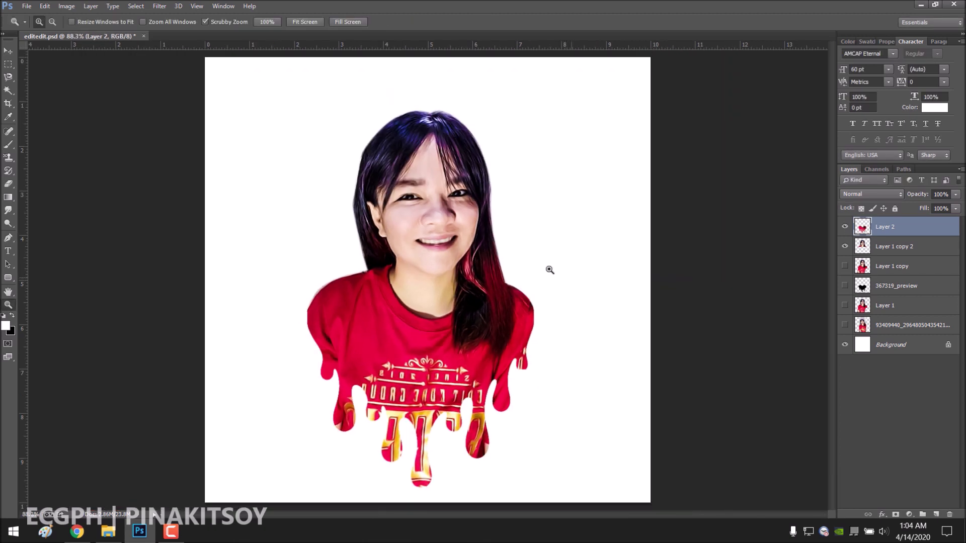
Stamp the visible layers into a new merged layer and start a Stroke layer style on it.
left_click(905, 250, "ctrl")
right_click(906, 249)
left_click(674, 365, "alt")
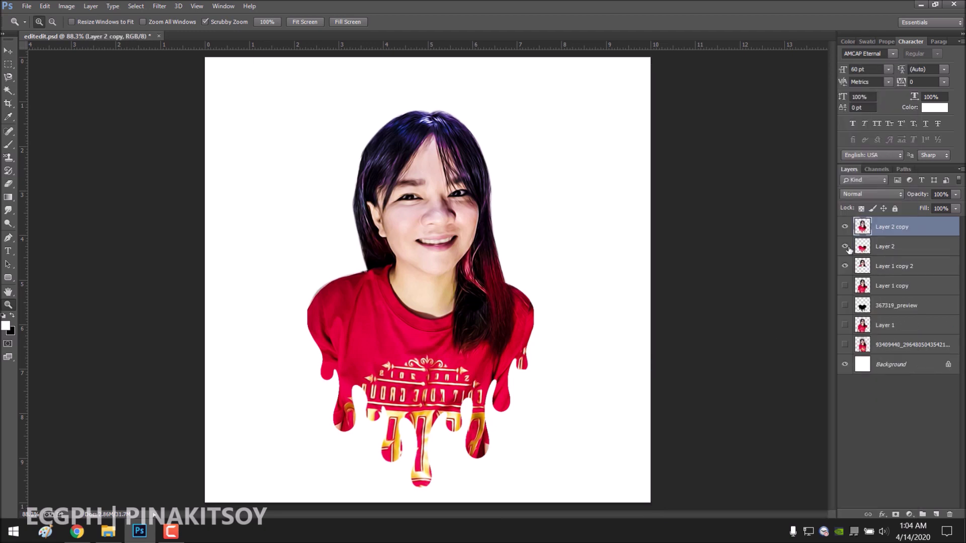
right_click(904, 225)
left_click(686, 70)
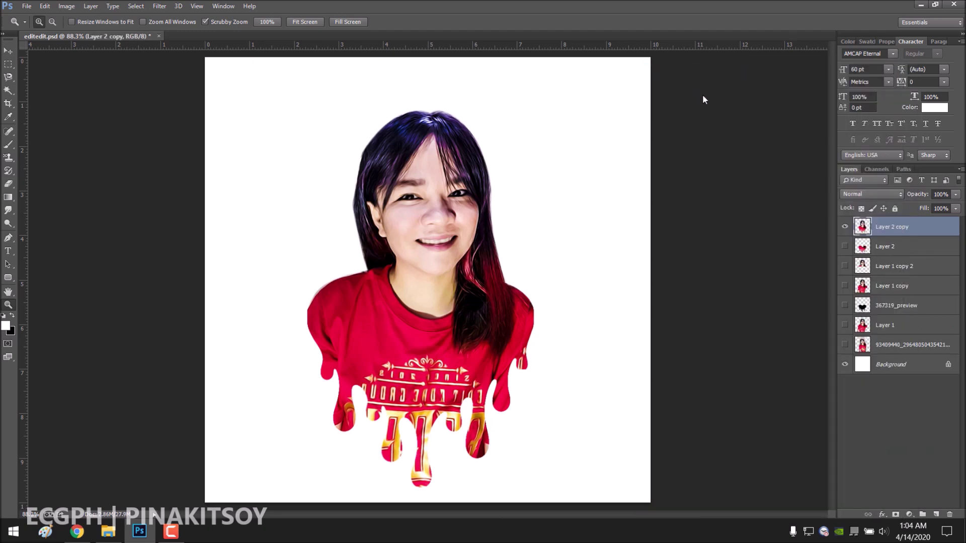
left_click(553, 198)
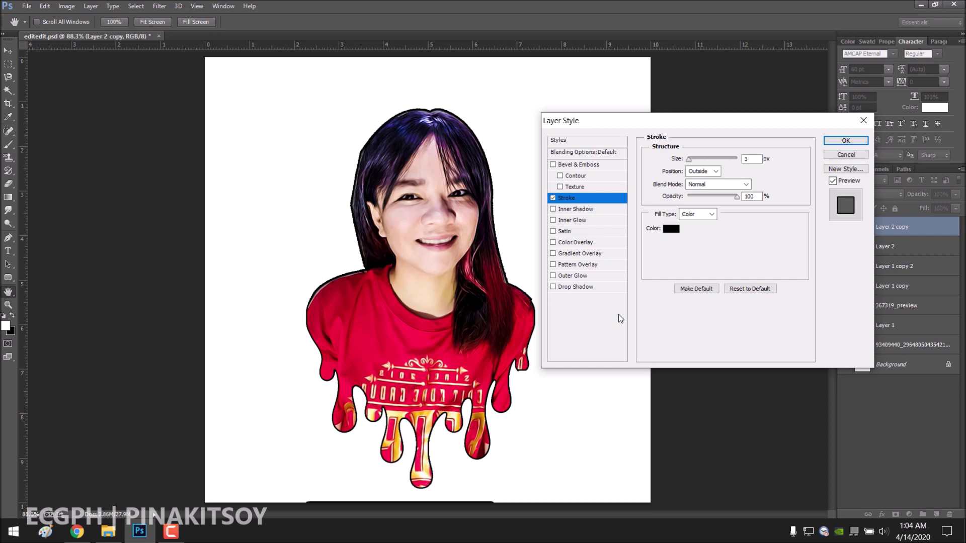
Center the stroke on the edge and add a drop shadow with larger distance and size.
left_click(710, 176)
left_click(710, 195)
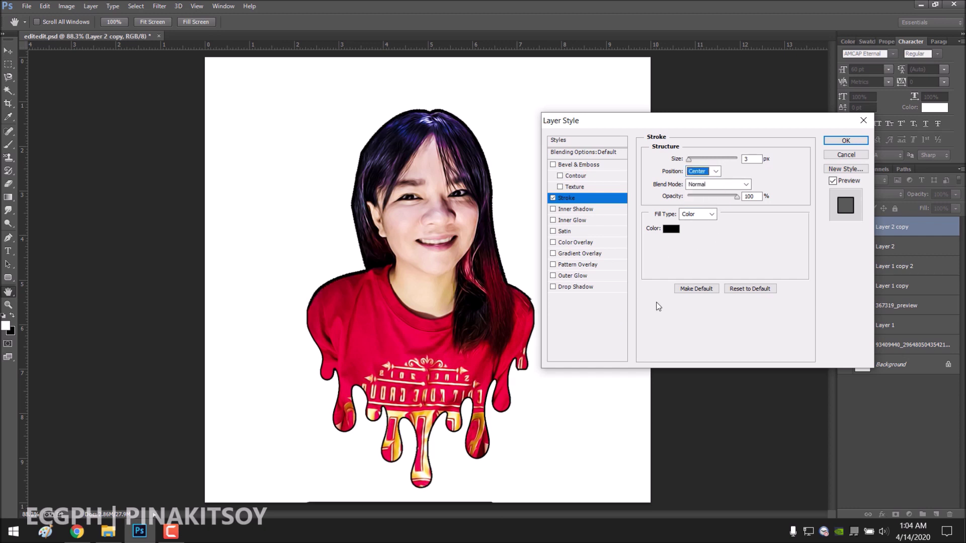
left_click(575, 286)
mouse_move(692, 206)
left_mouse_down()
mouse_move(705, 214)
mouse_move(697, 217)
left_mouse_up()
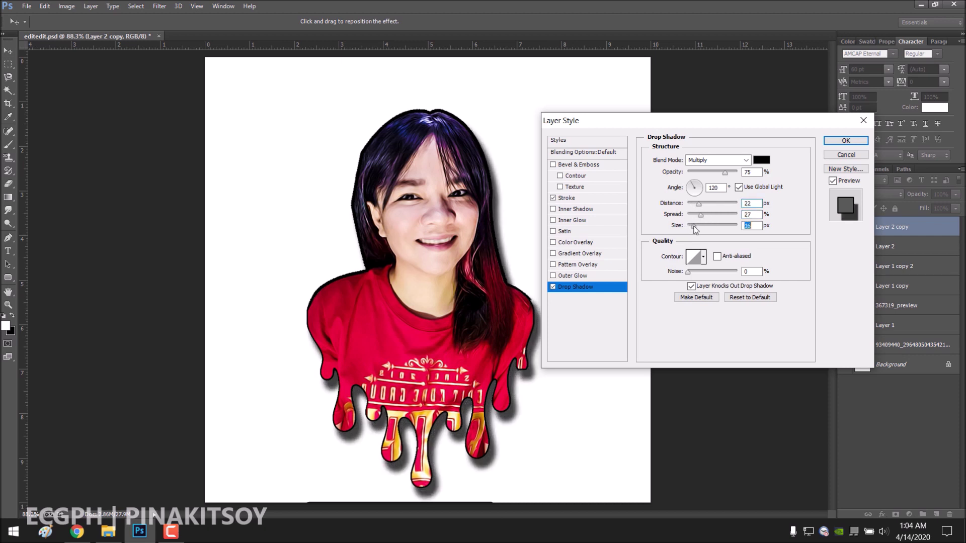
left_click(690, 226)
left_click_drag(690, 228, 696, 207)
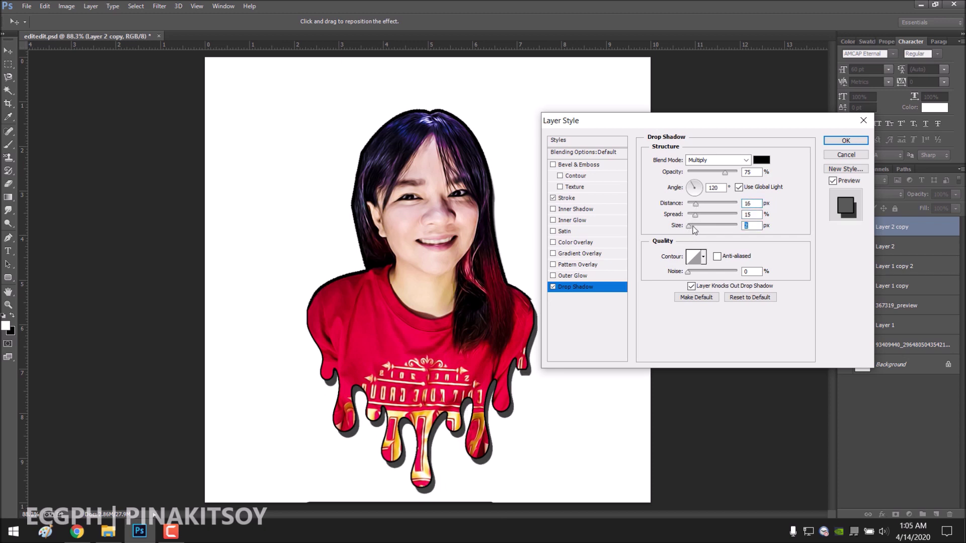
left_click(846, 140)
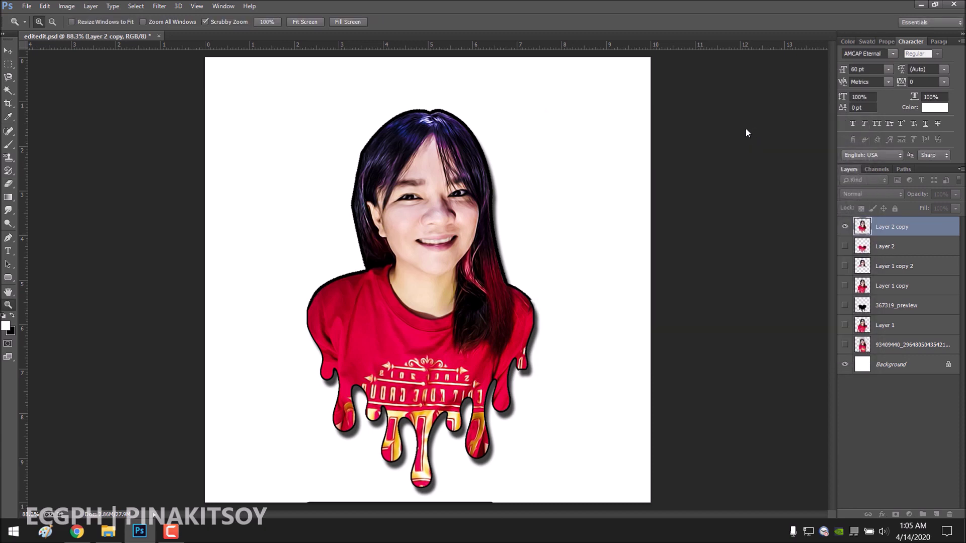
mouse_move(77, 532)
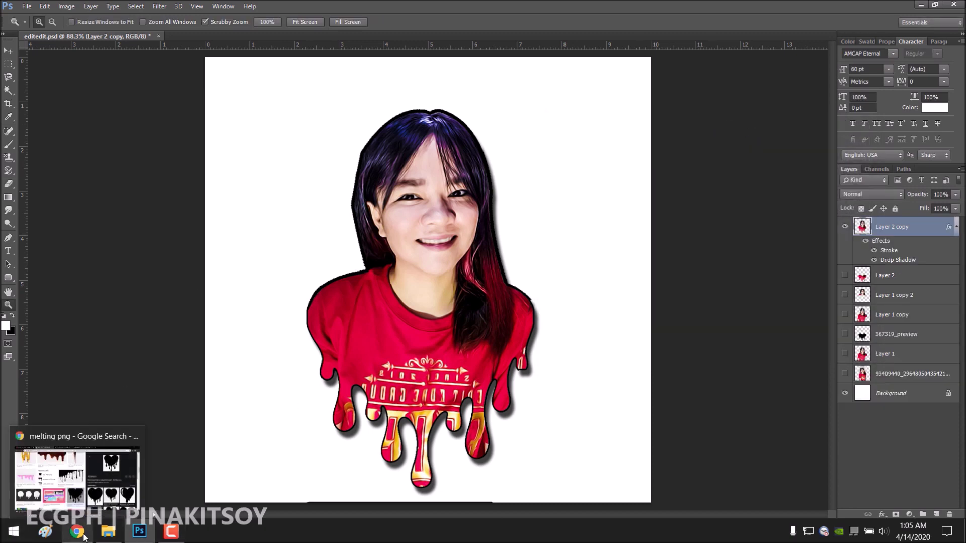
Search Google Images for 'wings png' and browse the results.
left_click(84, 539)
scroll(272, 251, "up", 5)
left_click_drag(136, 71, 5, 72)
type("wing png")
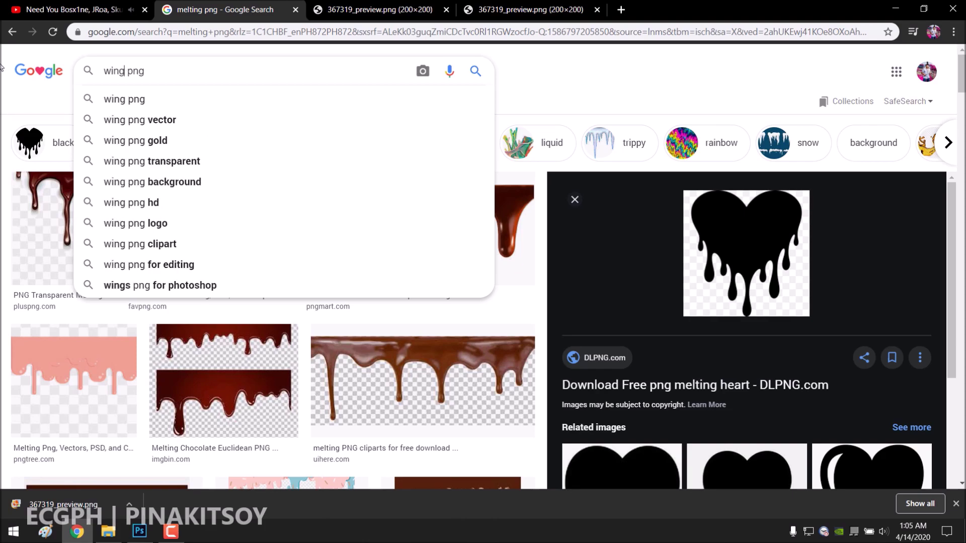
key("Return")
left_click(132, 71)
type("s")
key("Return")
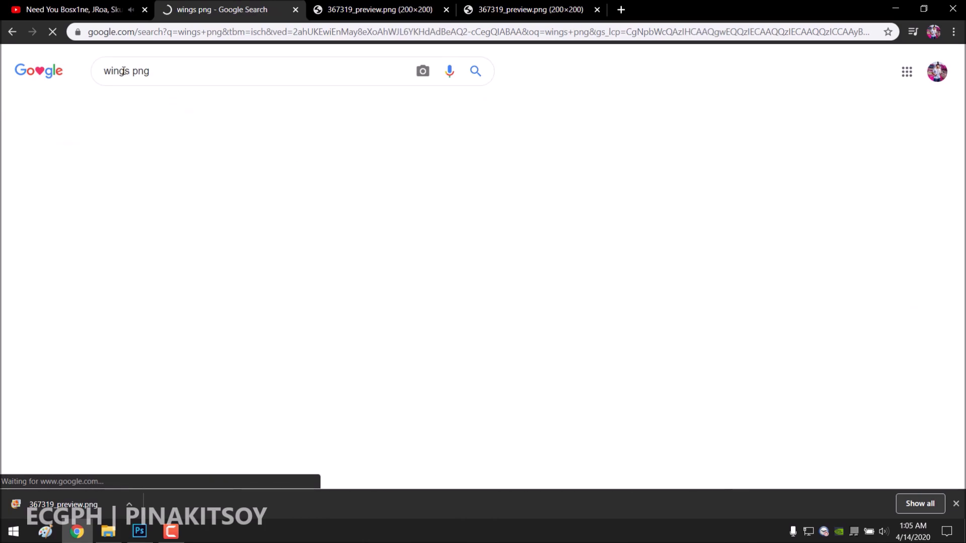
scroll(478, 211, "down", 3)
scroll(352, 202, "down", 4)
scroll(151, 191, "up", 4)
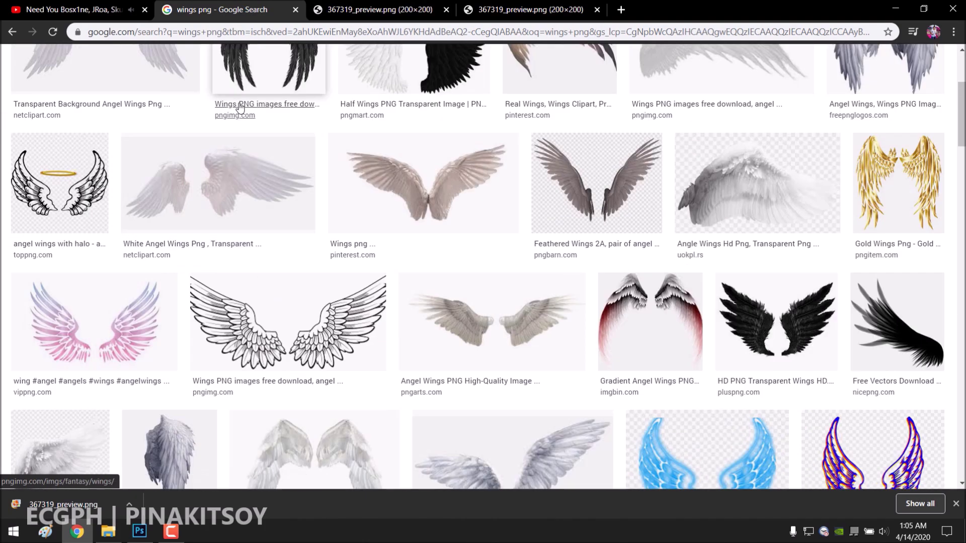
scroll(130, 151, "up", 3)
Narrow the search to 'colorful angel wings png' and preview several rainbow wings images.
left_click(199, 67)
type("colo")
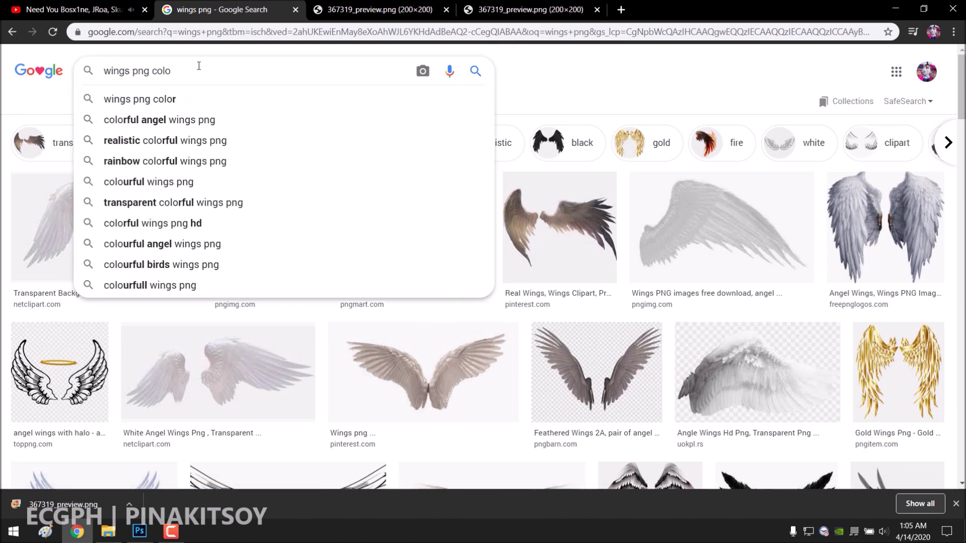
key("Down")
key("Down")
key("Return")
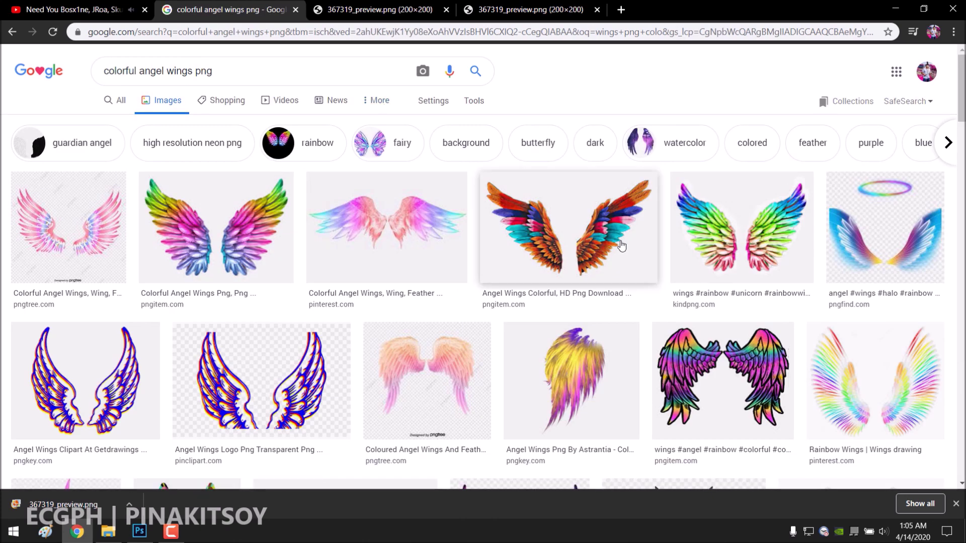
left_click(262, 222)
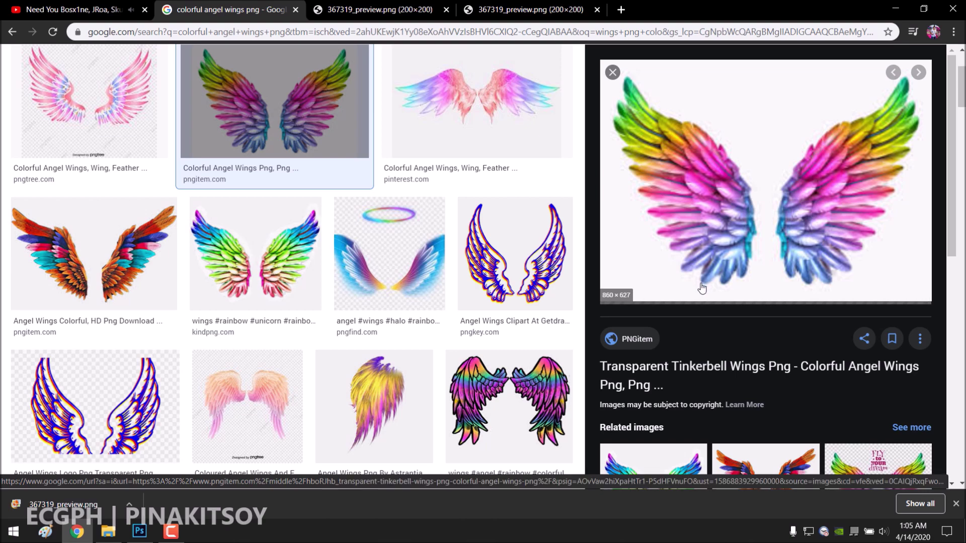
scroll(722, 255, "down", 3)
left_click(680, 292)
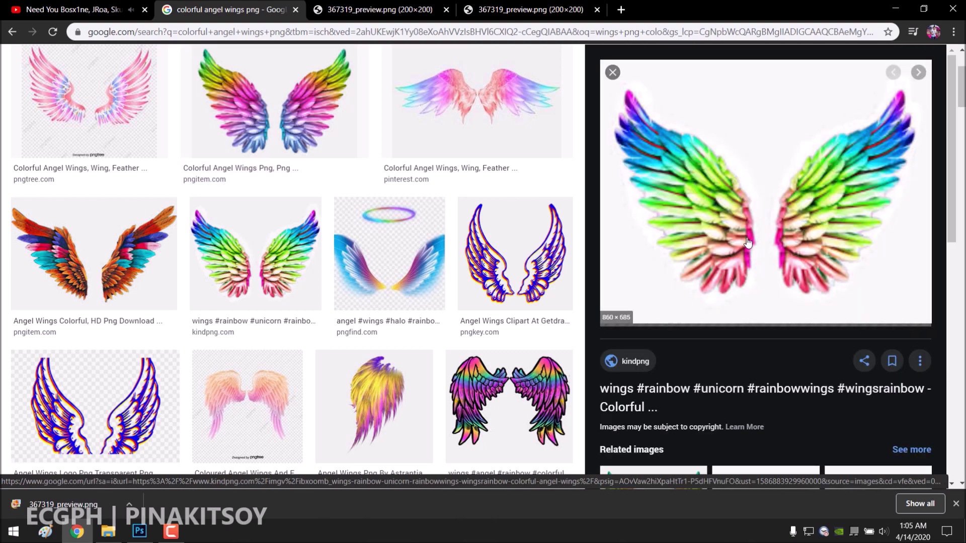
left_click(94, 254)
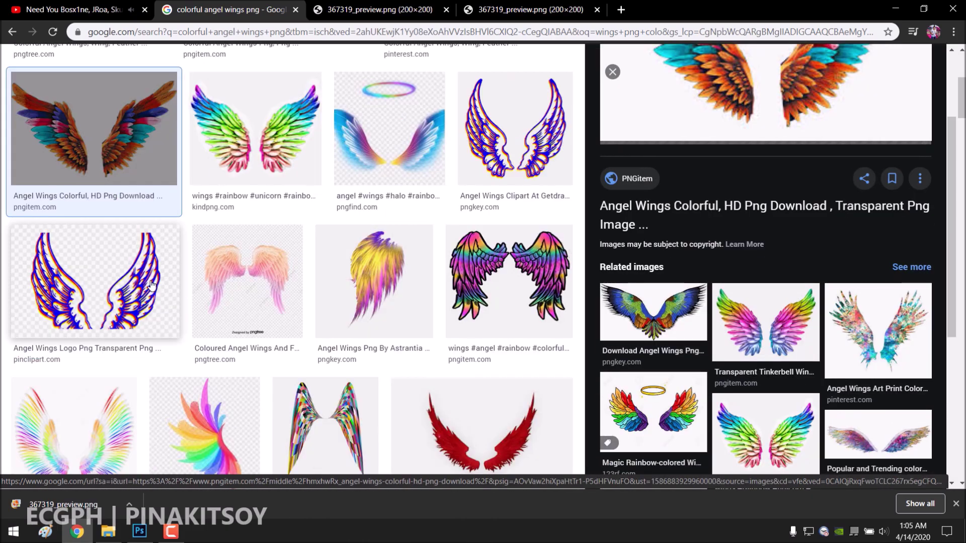
left_click(94, 271)
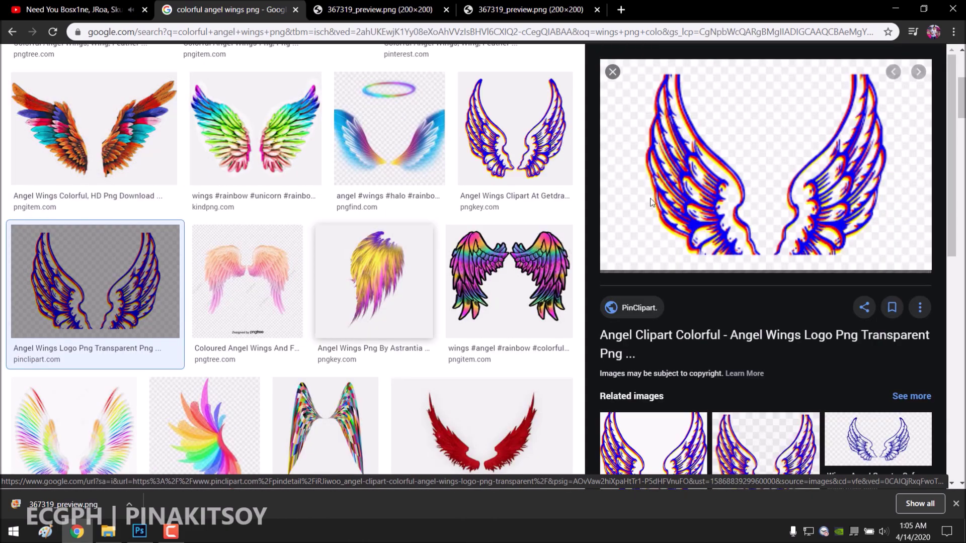
scroll(300, 206, "down", 5)
scroll(334, 198, "up", 10)
left_click(352, 201)
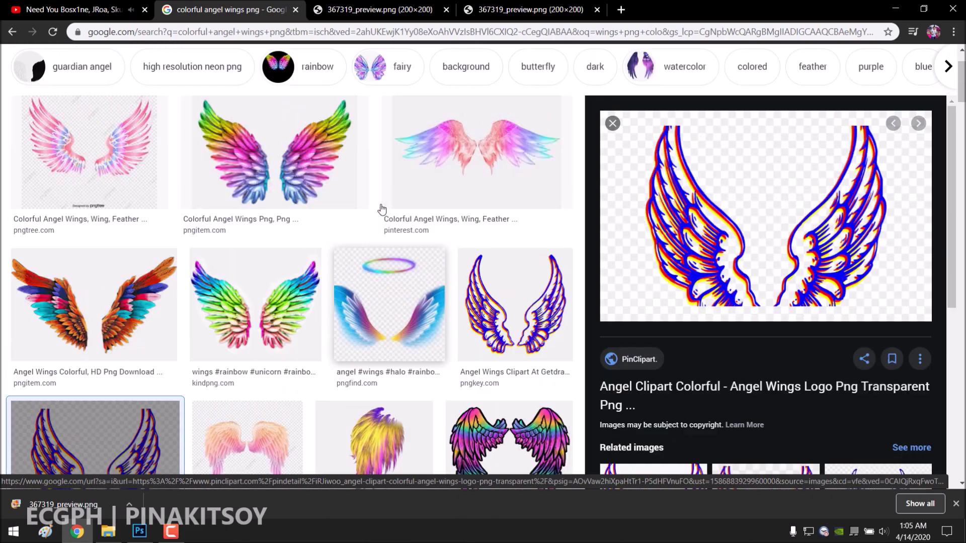
Open the Colorful Angel Wings Png image full-size in a new tab.
right_click(722, 252)
left_click(754, 367)
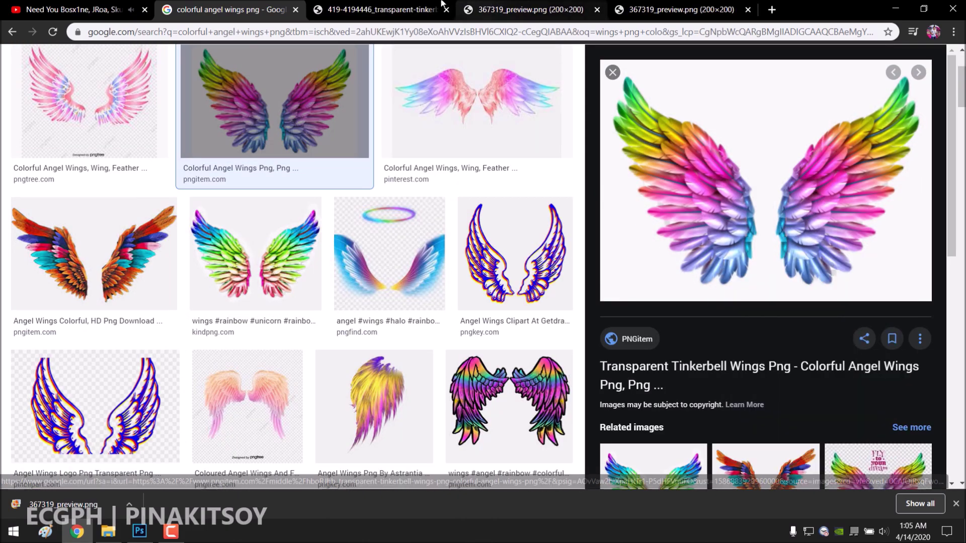
key("ctrl+Tab")
key("alt+Tab")
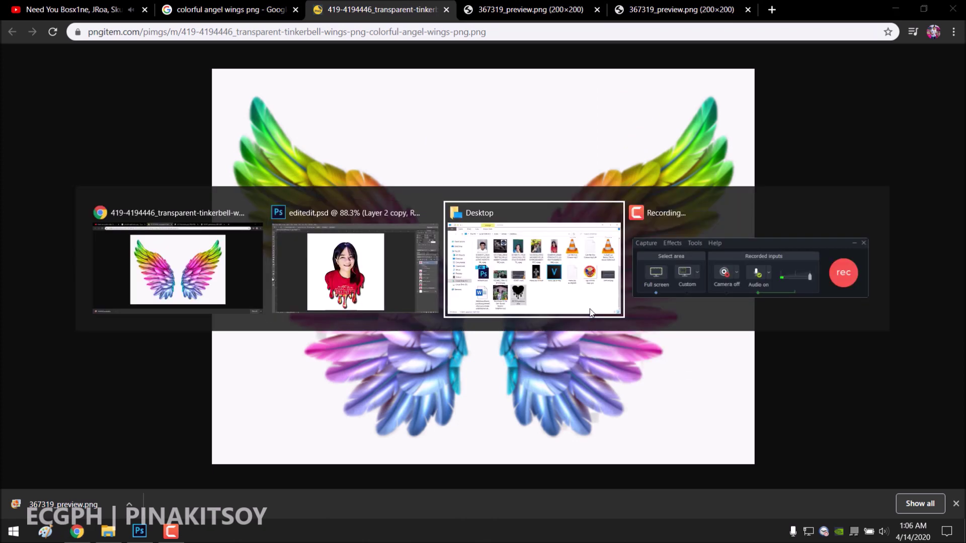
Paste the rainbow wings, remove their white background with the Magic Eraser, and place them below the portrait.
key("ctrl+v")
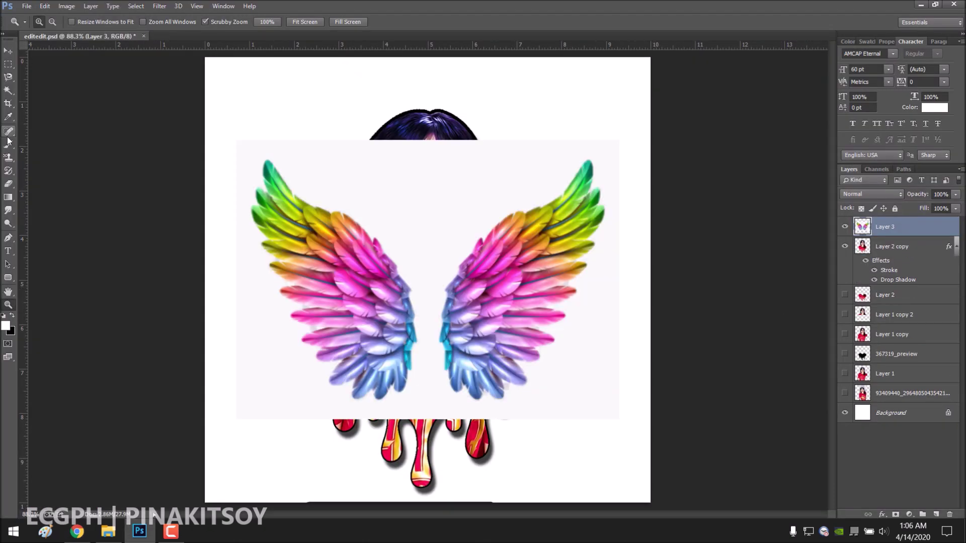
left_click(9, 184)
left_click(907, 233)
right_click(9, 183)
left_click(76, 190)
right_click(9, 184)
left_click(65, 200)
left_click(608, 307)
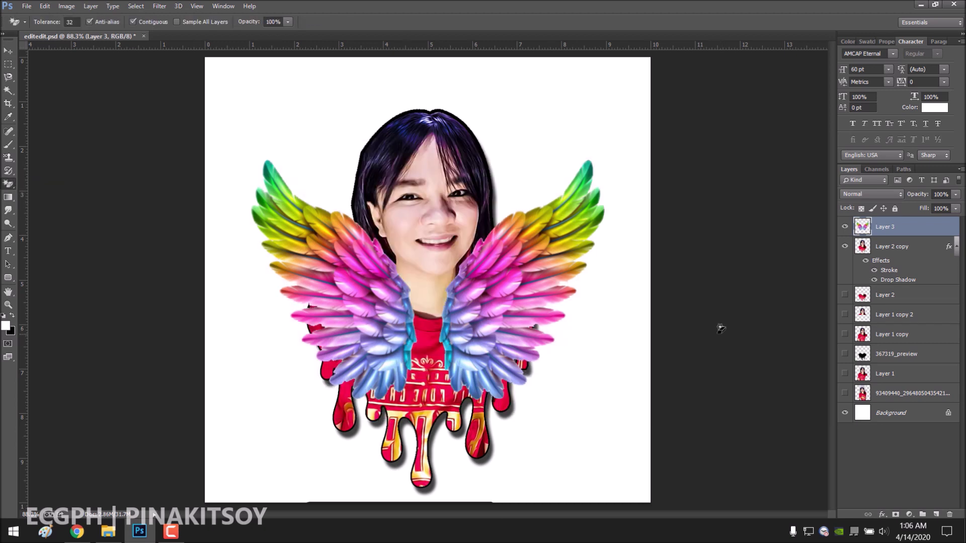
left_click_drag(912, 233, 918, 279)
Move the wings up behind the head and enlarge them to spread wider.
key("ctrl+t")
left_click_drag(558, 221, 558, 221)
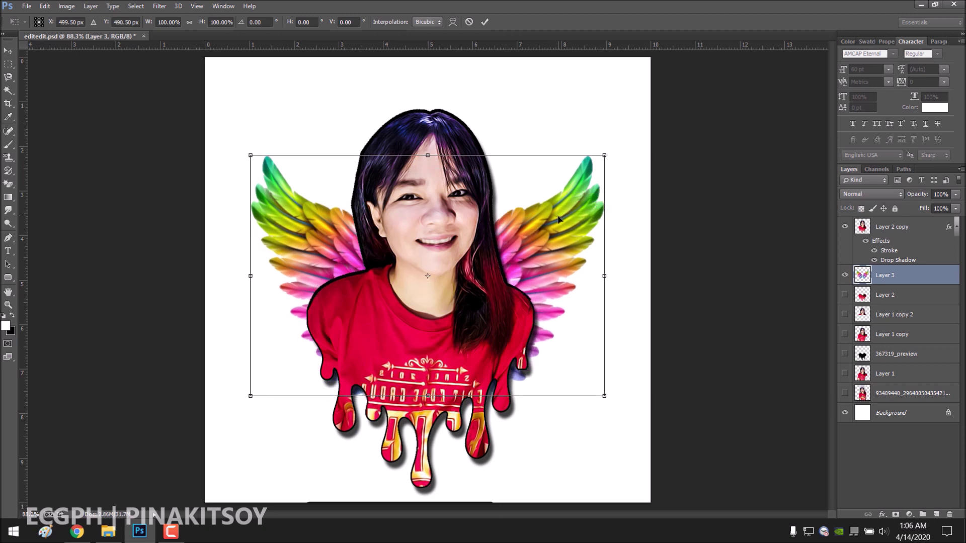
left_click_drag(558, 221, 558, 216)
mouse_move(605, 156)
left_mouse_down()
mouse_move(604, 166)
mouse_move(631, 137)
left_mouse_up()
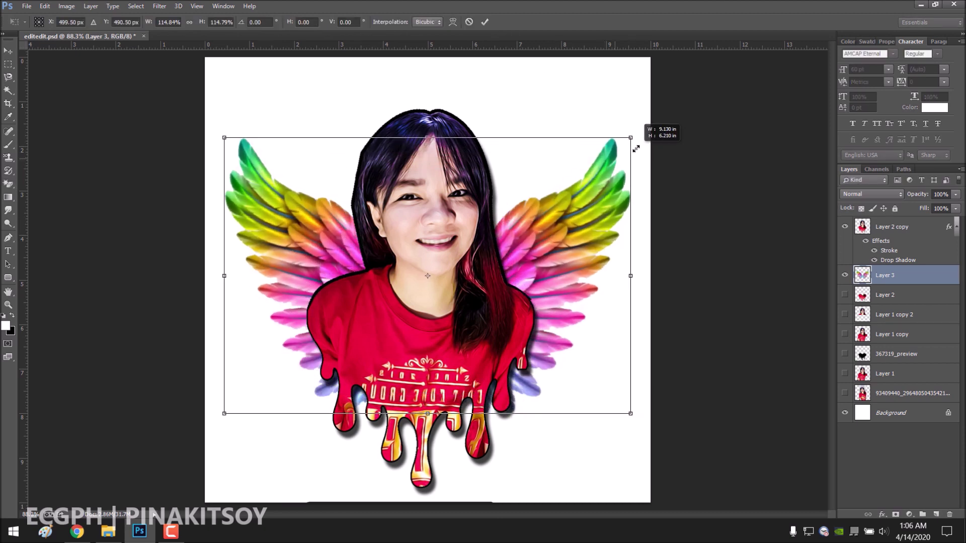
left_click(484, 21)
left_click(196, 6)
left_click(216, 299)
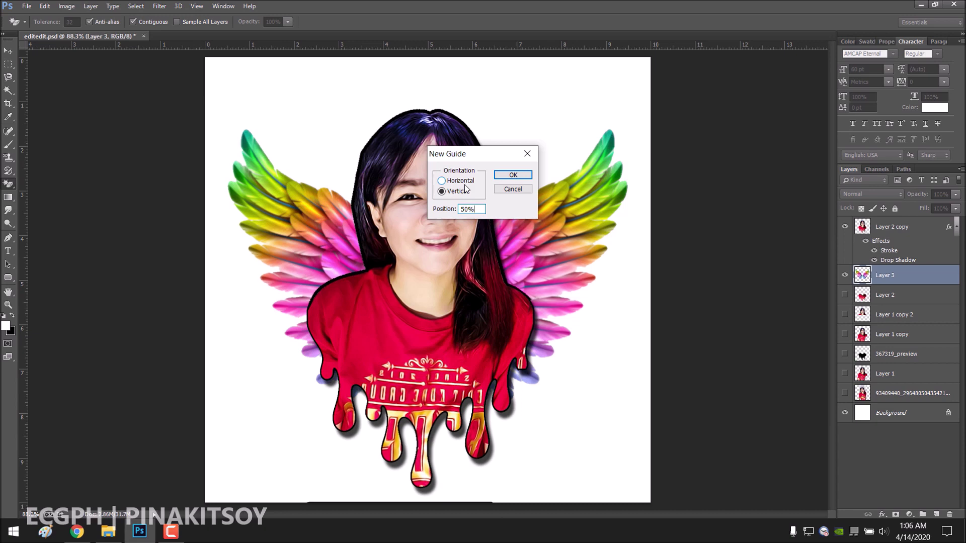
Add a vertical guide at 50% and a horizontal guide at 50%.
key("Return")
left_click(159, 6)
mouse_move(196, 6)
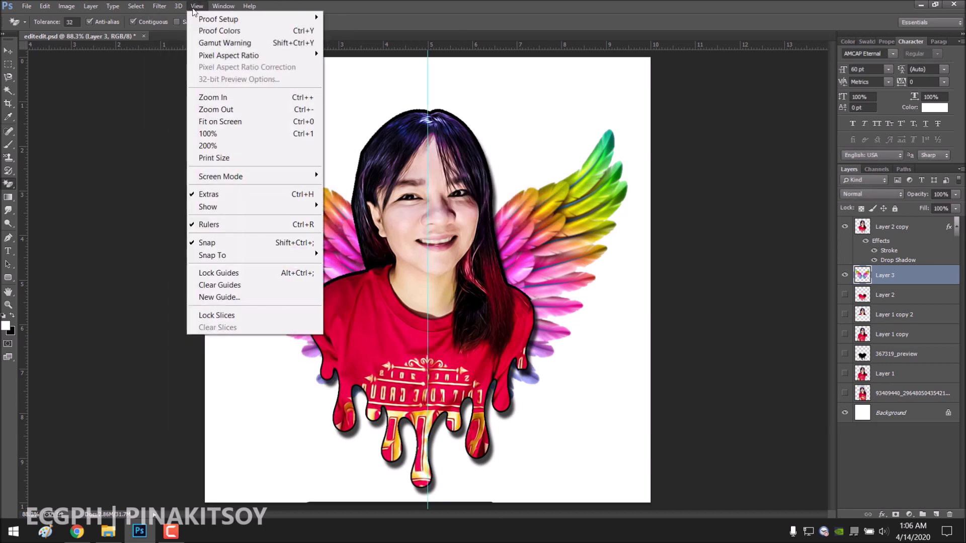
left_click(216, 300)
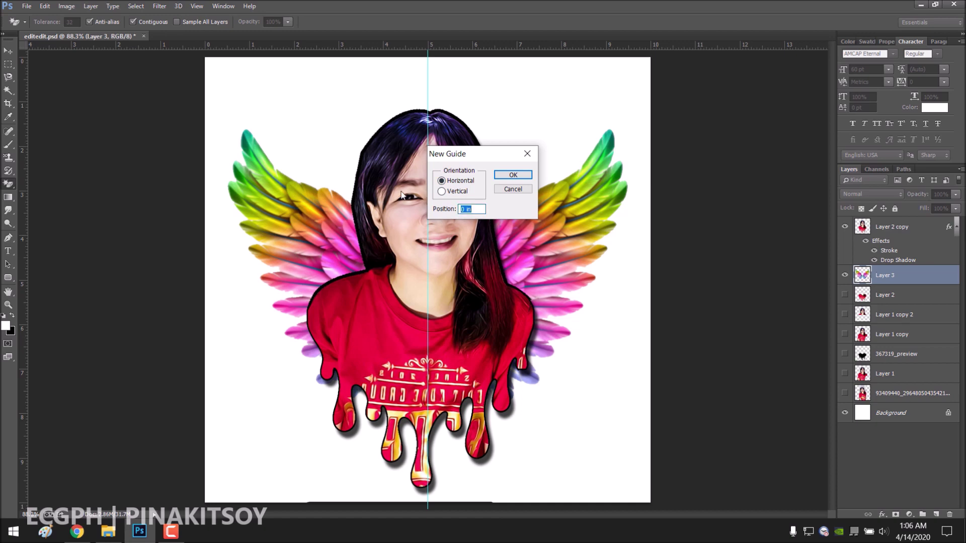
key("Return")
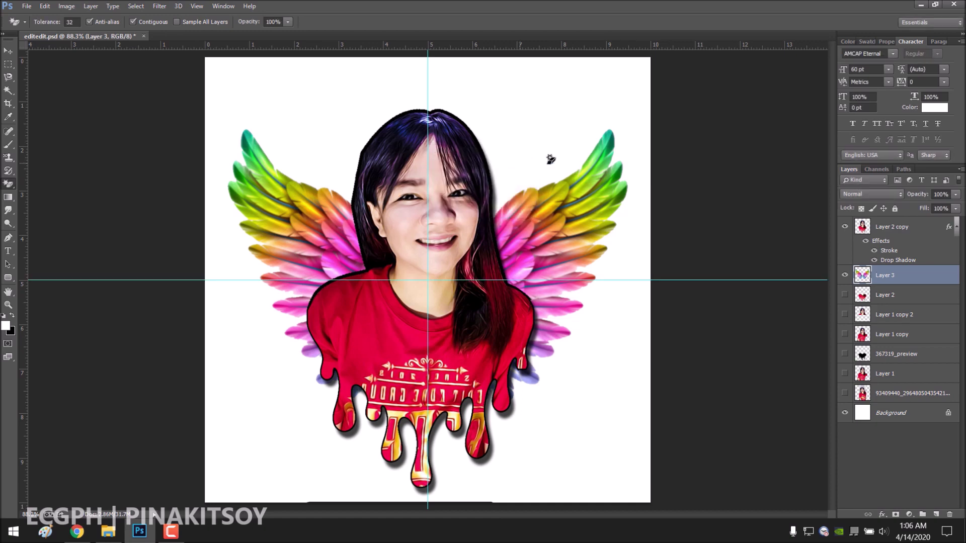
left_click(906, 228)
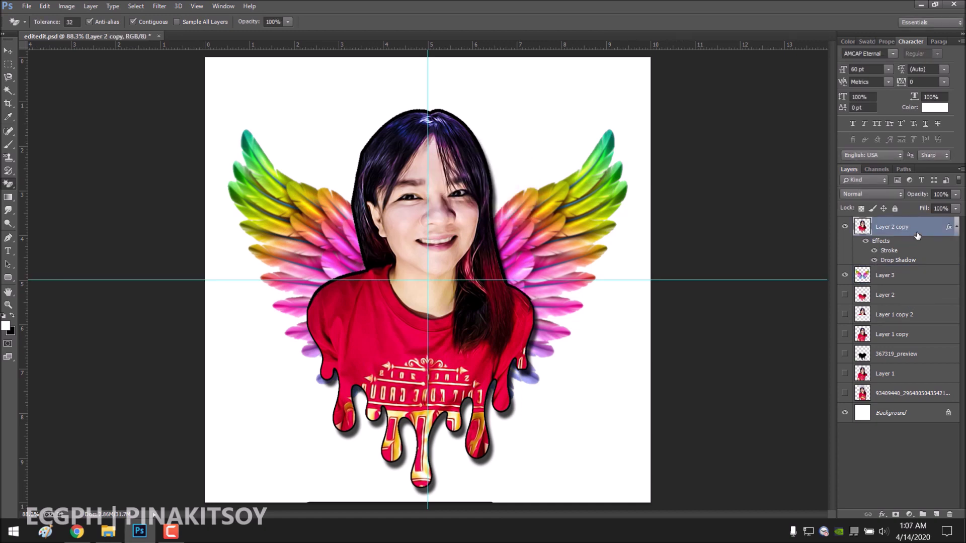
Copy the portrait's layer style, then duplicate and restack the portrait and wings layers as backups.
right_click(917, 236)
left_click(704, 274)
key("ctrl+j")
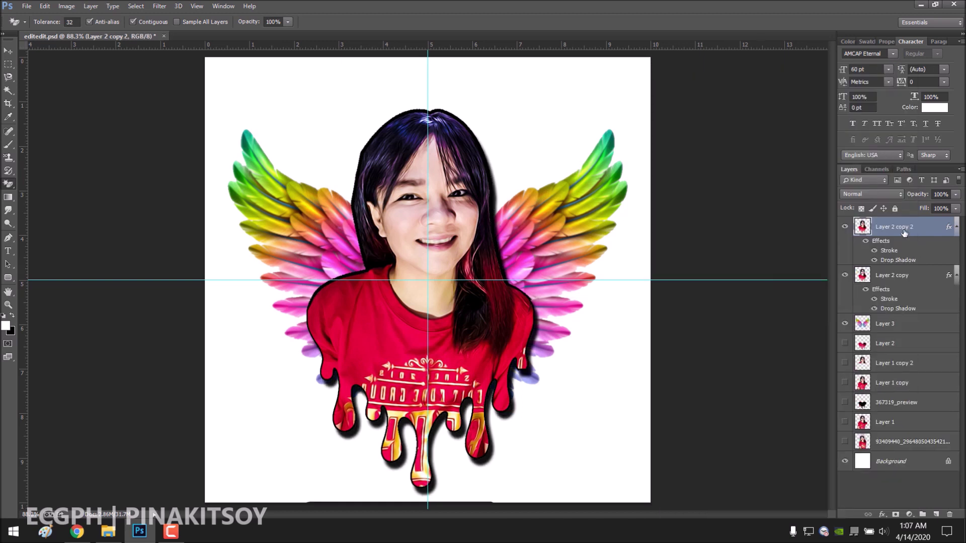
left_click_drag(904, 232, 900, 334)
mouse_move(885, 275)
left_mouse_down()
mouse_move(897, 231)
mouse_move(894, 311)
left_mouse_up()
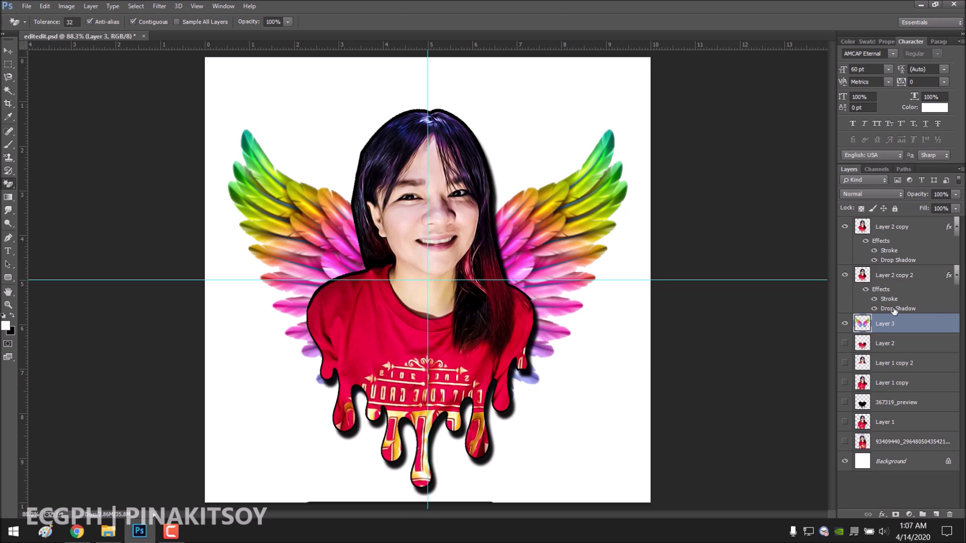
key("ctrl+j")
left_click_drag(890, 324, 893, 269)
Hide the portrait duplicate and the top portrait's black outline and shadow effects.
left_click(845, 294)
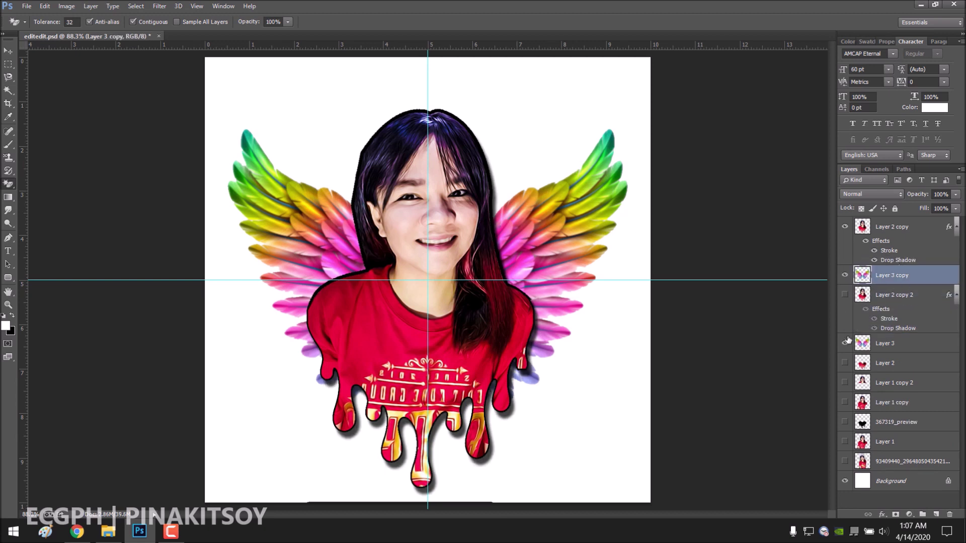
left_click(865, 241)
left_click(903, 232)
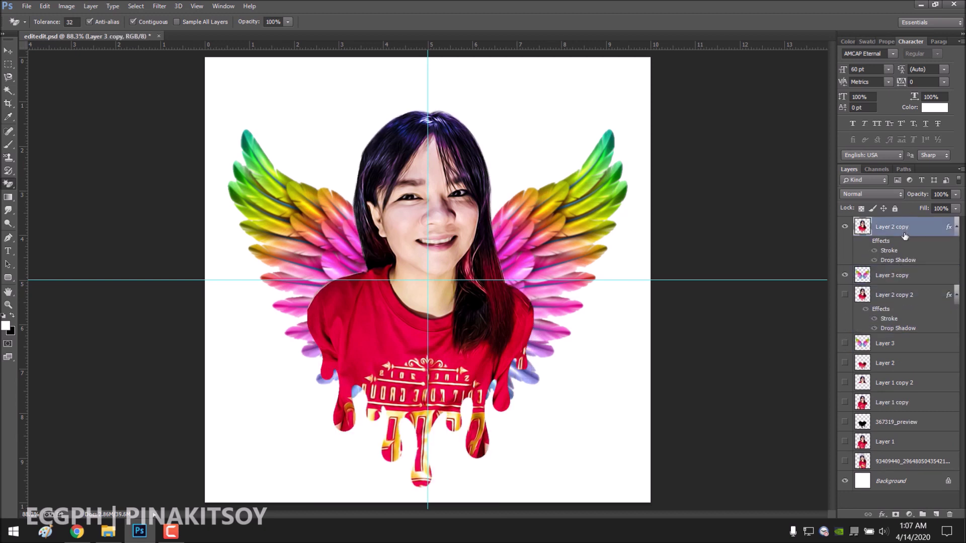
left_click(899, 276)
left_click(903, 240)
Shrink the portrait to about 88% and move it up and right.
key("ctrl+t")
mouse_move(479, 240)
left_mouse_down()
mouse_move(487, 217)
mouse_move(488, 245)
left_mouse_up()
left_click_drag(541, 114, 528, 137)
mouse_move(494, 173)
left_mouse_down()
mouse_move(486, 159)
mouse_move(500, 158)
left_mouse_up()
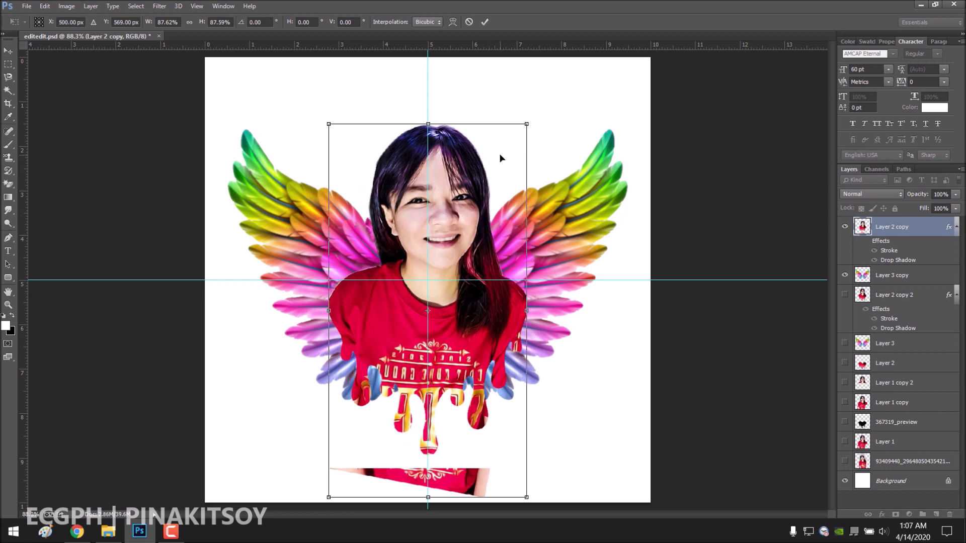
key("Return")
Delete the stray shirt piece at the bottom with a rectangular selection.
key("e")
left_click(8, 64)
mouse_move(297, 457)
left_mouse_down()
mouse_move(345, 487)
mouse_move(508, 517)
left_mouse_up()
left_click_drag(504, 472, 258, 503)
key("Delete")
Enlarge and raise the wings copy, then duplicate the portrait and wings layers.
left_click(874, 272)
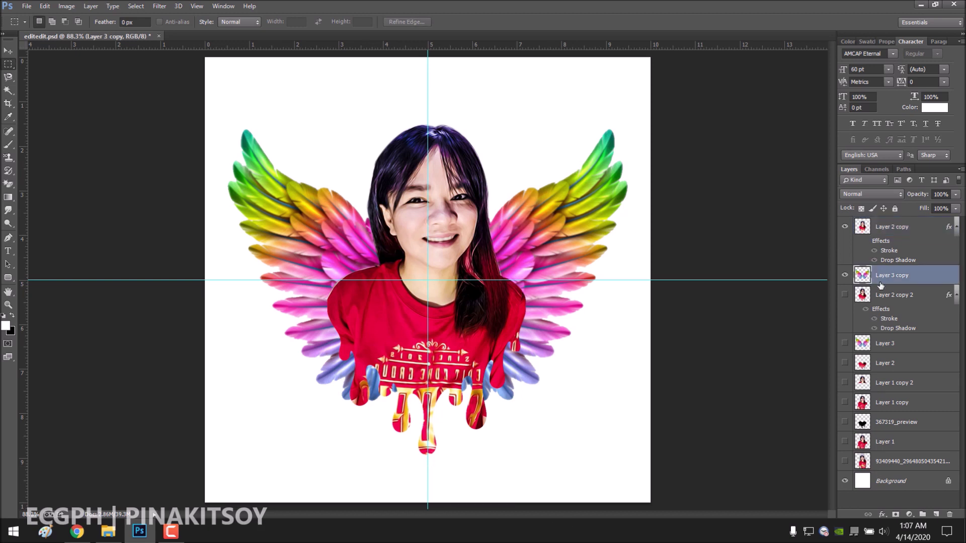
key("ctrl+t")
left_click_drag(562, 354, 563, 325)
mouse_move(628, 373)
left_mouse_down()
mouse_move(607, 369)
mouse_move(638, 394)
left_mouse_up()
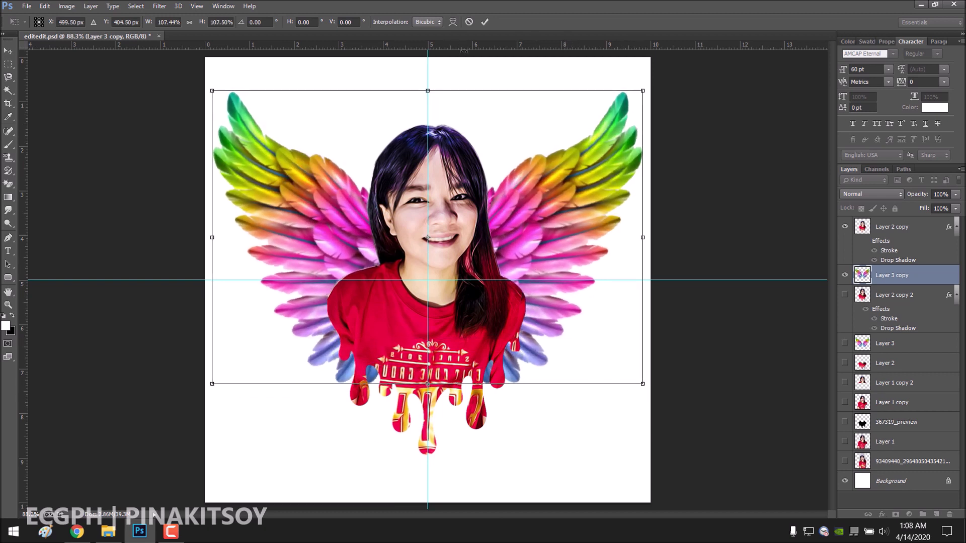
left_click(484, 22)
left_click(893, 227, "ctrl")
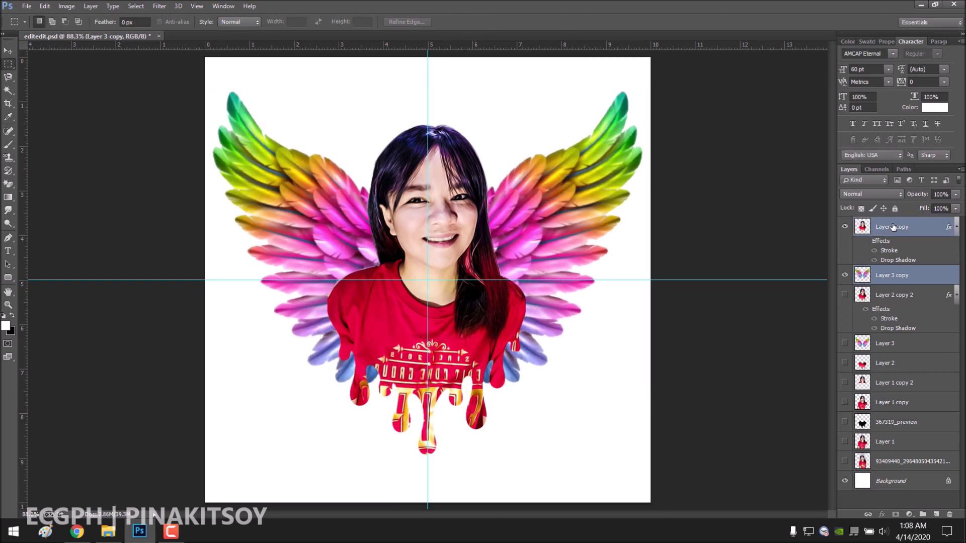
key("ctrl+j")
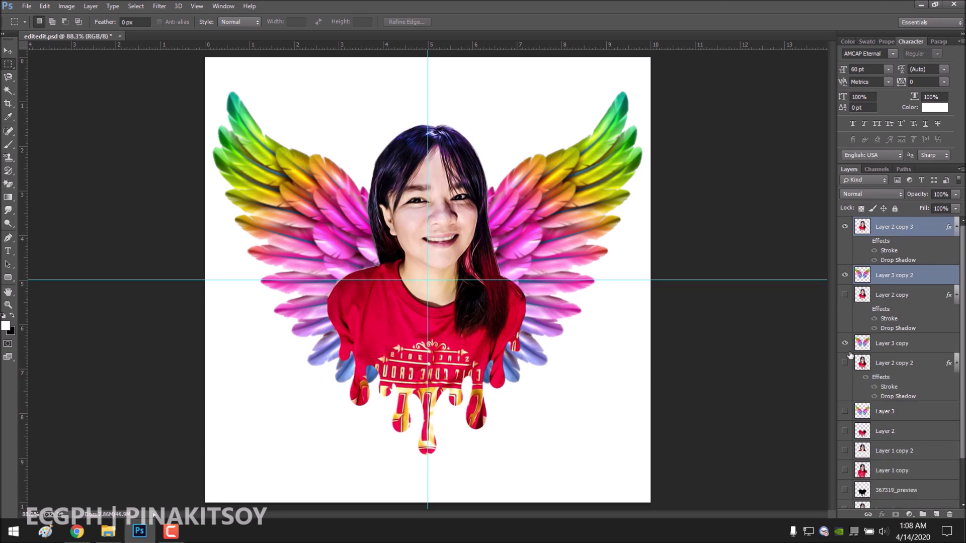
Paste the copied outline and drop shadow style onto the new layer copies.
right_click(900, 276)
left_click(689, 187)
right_click(904, 241)
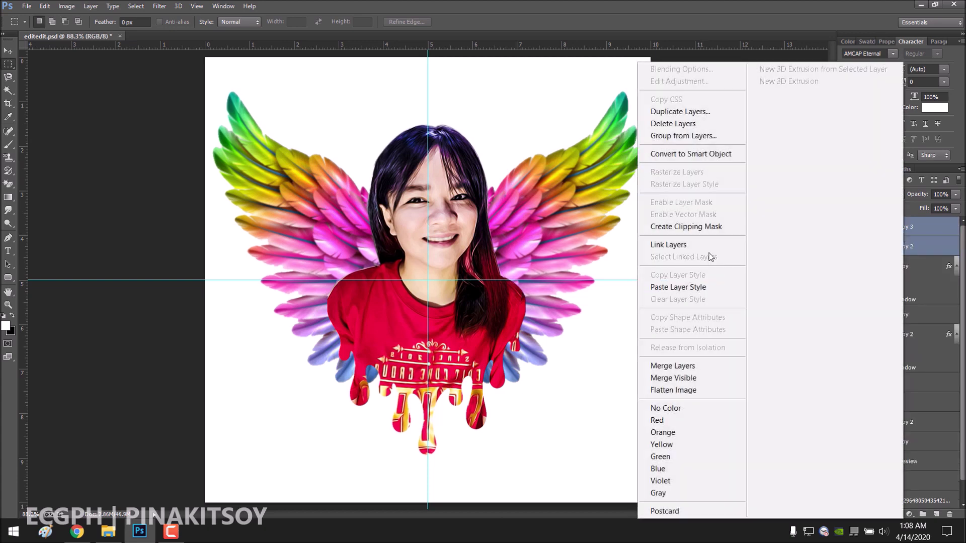
left_click(689, 287)
right_click(895, 225)
left_click(861, 276)
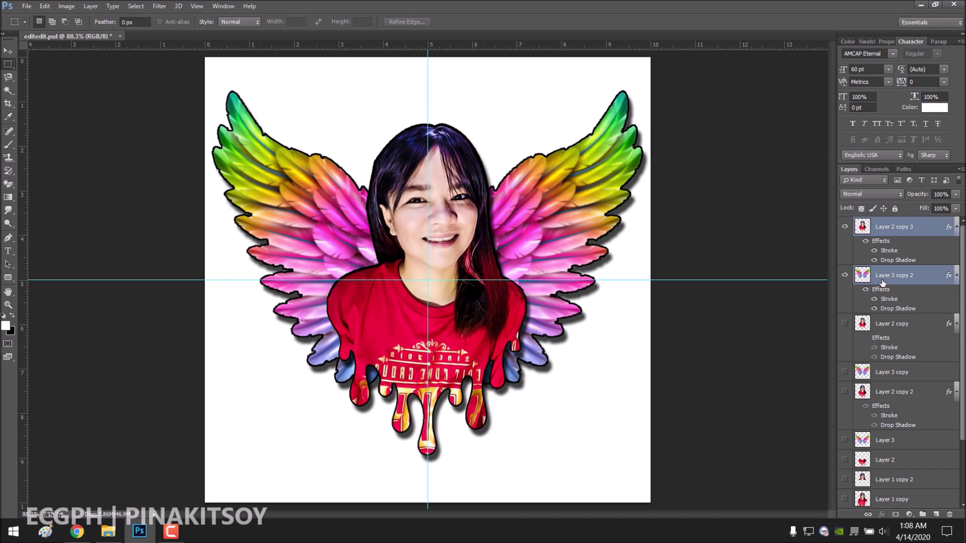
Show the outline and shadow on the top portrait copy only, leaving the wings copy plain.
left_click(894, 246)
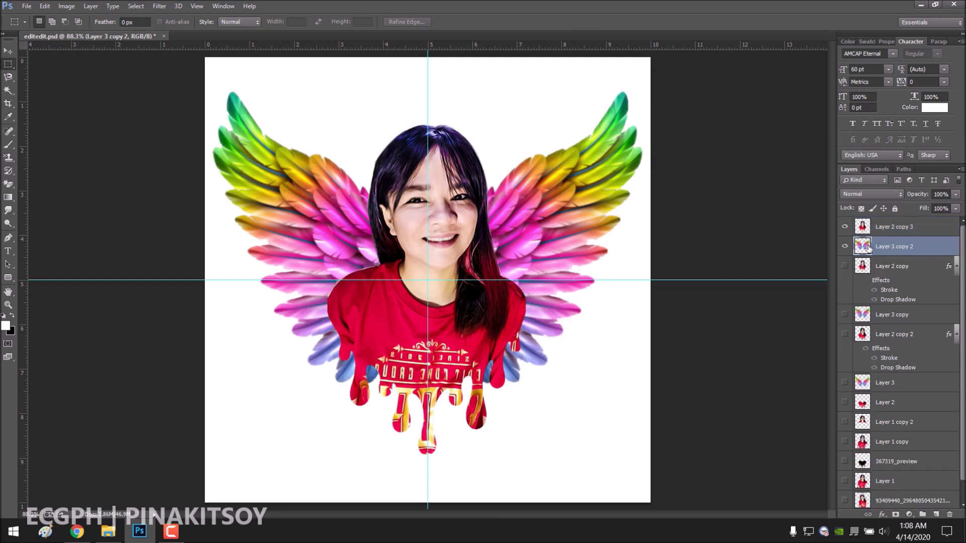
left_click(898, 228)
left_click(898, 244, "ctrl")
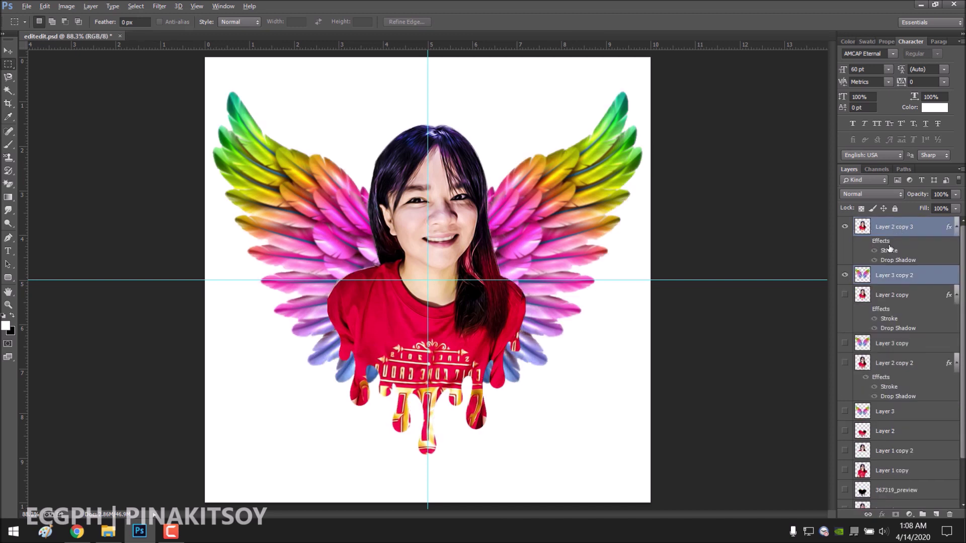
left_click(866, 241)
left_click(895, 274)
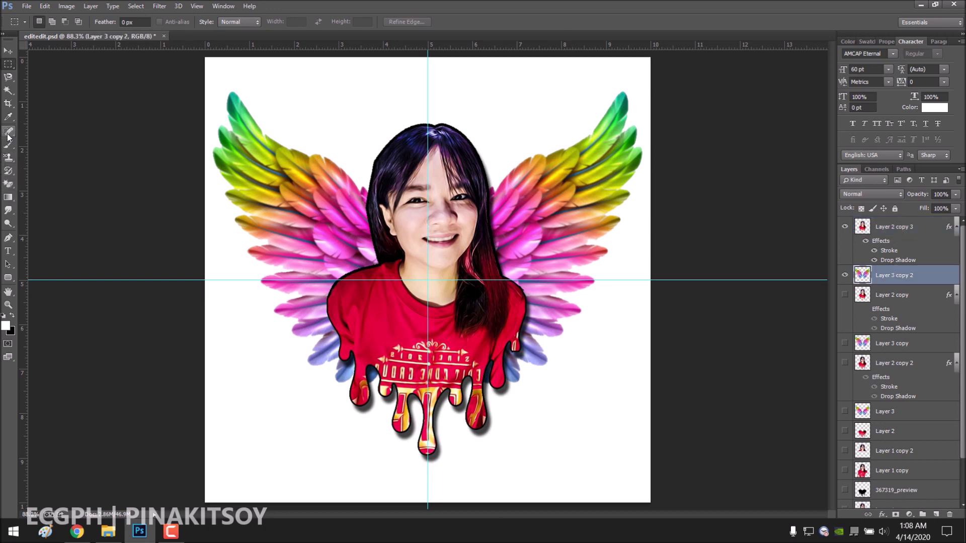
right_click(8, 90)
left_click(46, 101)
Magic Wand the white background around the wings and delete the extra portrait copy.
left_click(328, 132)
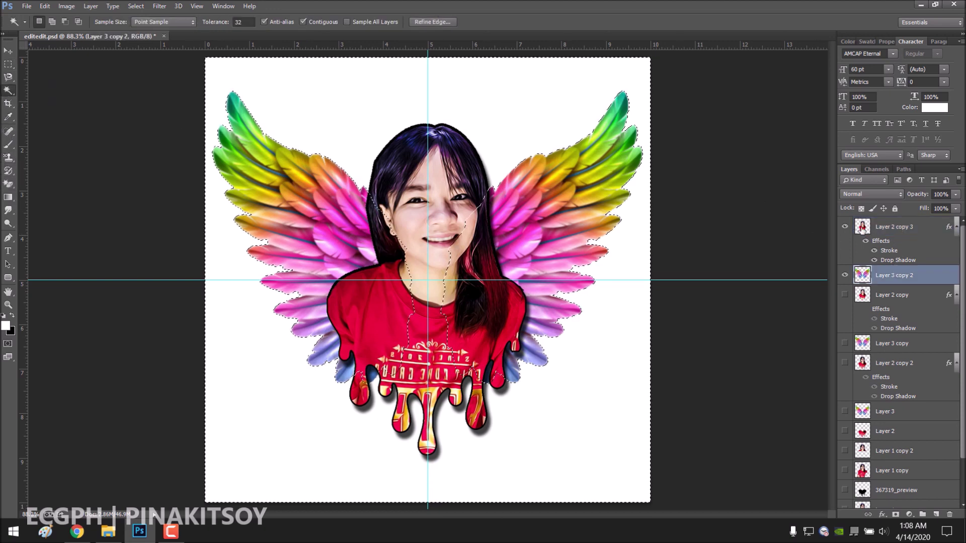
left_click(845, 227)
key("m")
right_click(315, 214)
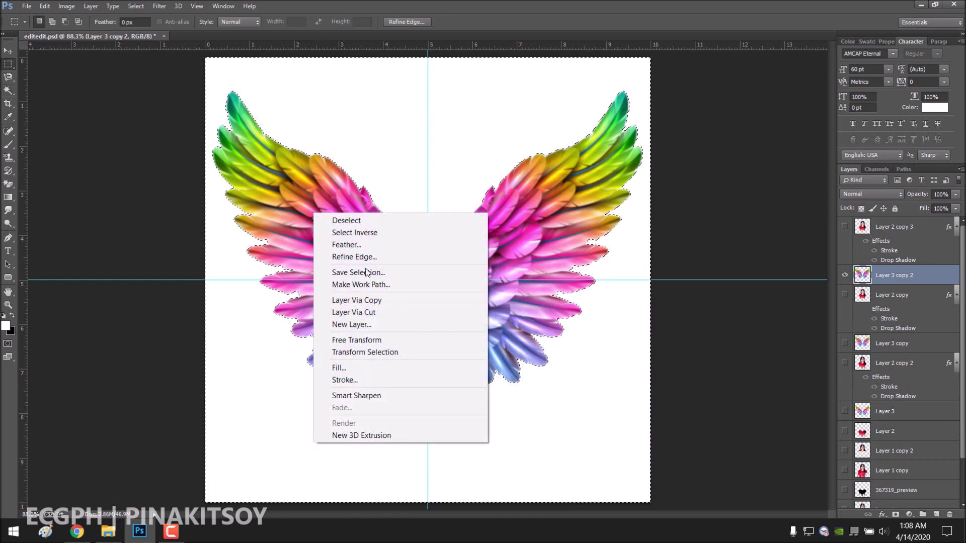
left_click(360, 257)
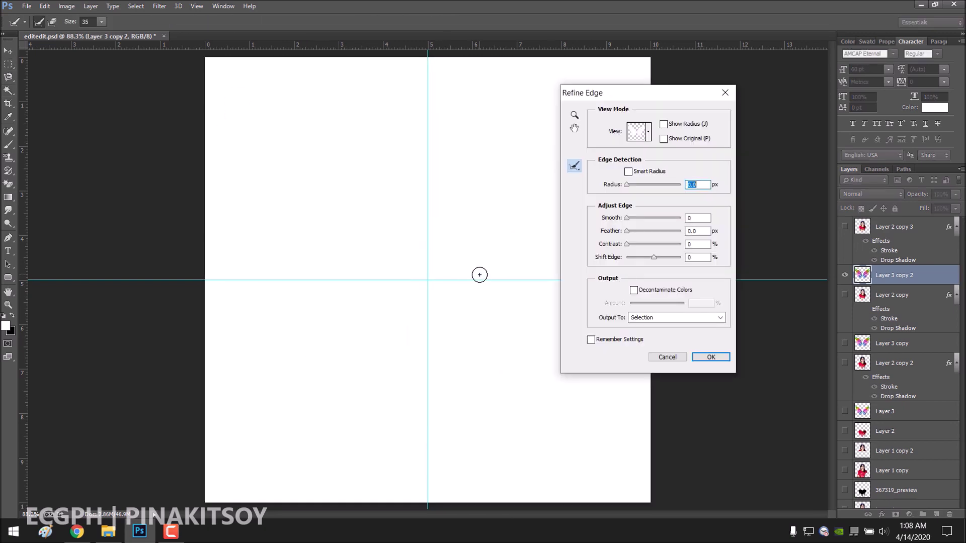
left_click(725, 93)
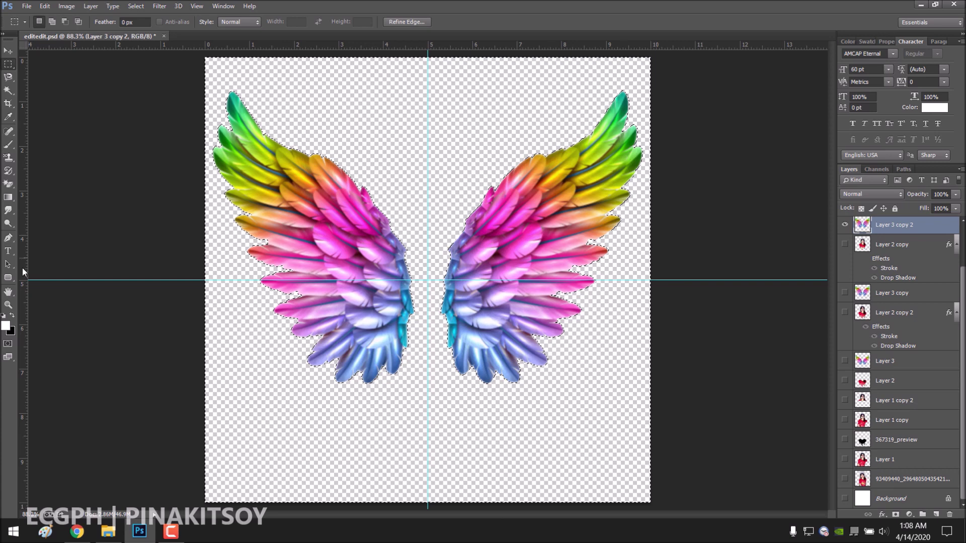
key("z")
left_click_drag(332, 198, 362, 200)
Smooth the wing selection edge with Refine Edge.
key("m")
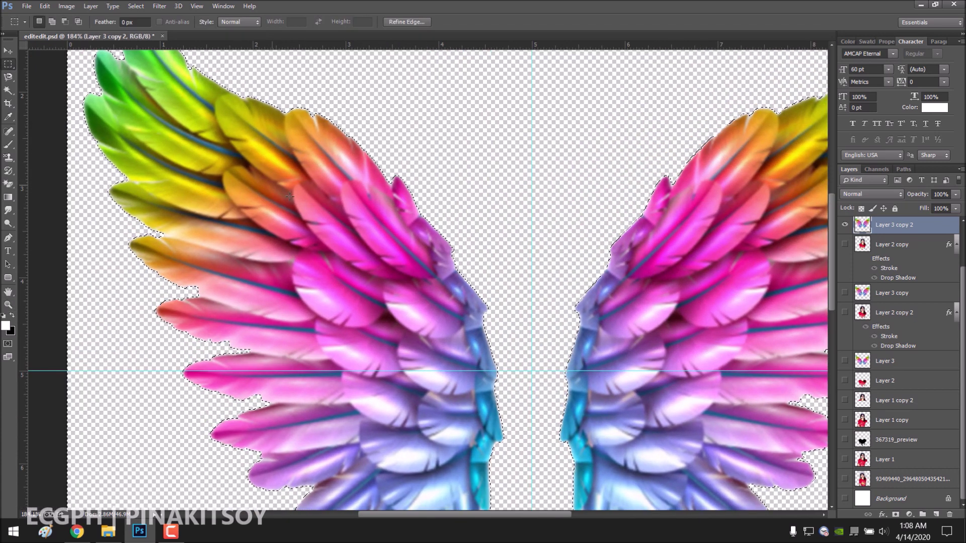
right_click(337, 249)
left_click(336, 245)
mouse_move(635, 219)
left_mouse_down()
mouse_move(659, 219)
mouse_move(639, 218)
left_mouse_up()
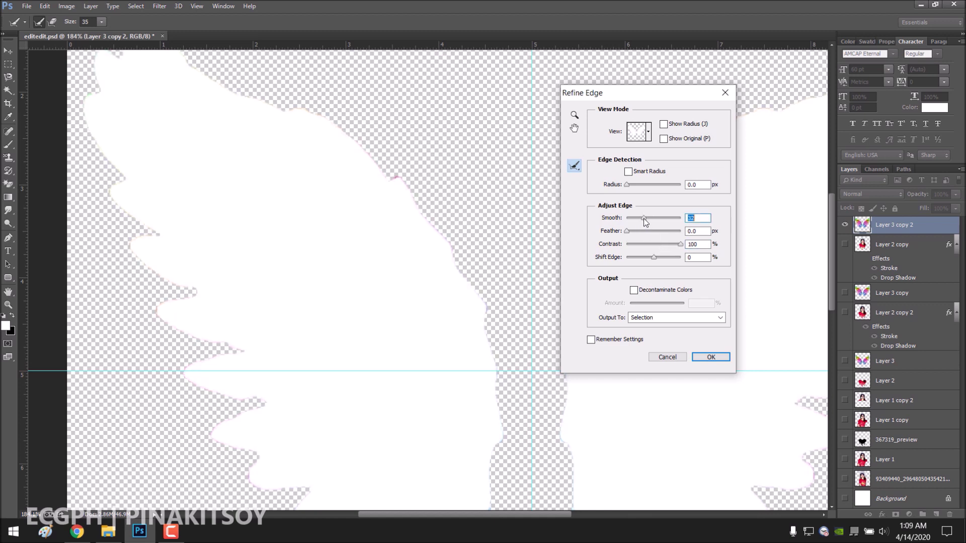
left_click(717, 361)
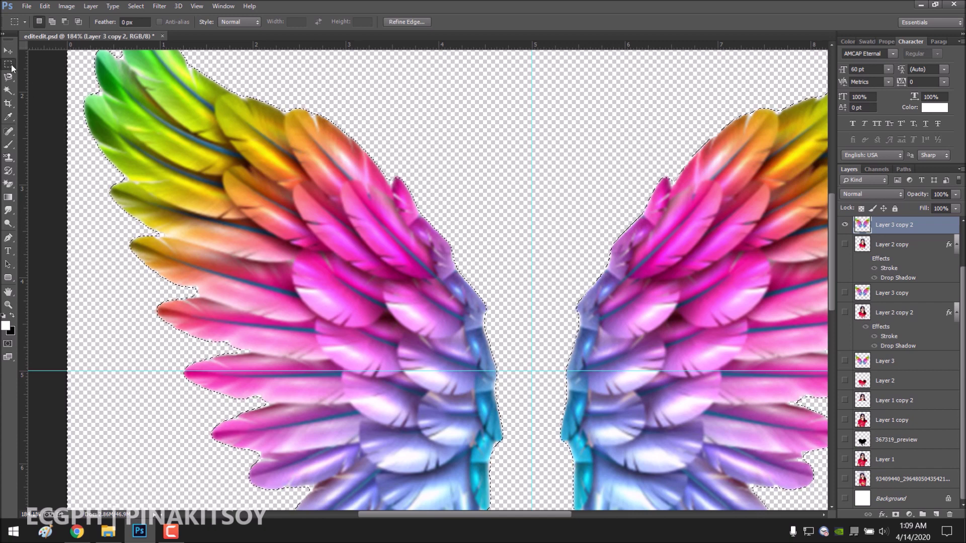
Refine the wing selection again with shifted edge, feather and smoothing, then add a new layer.
right_click(351, 268)
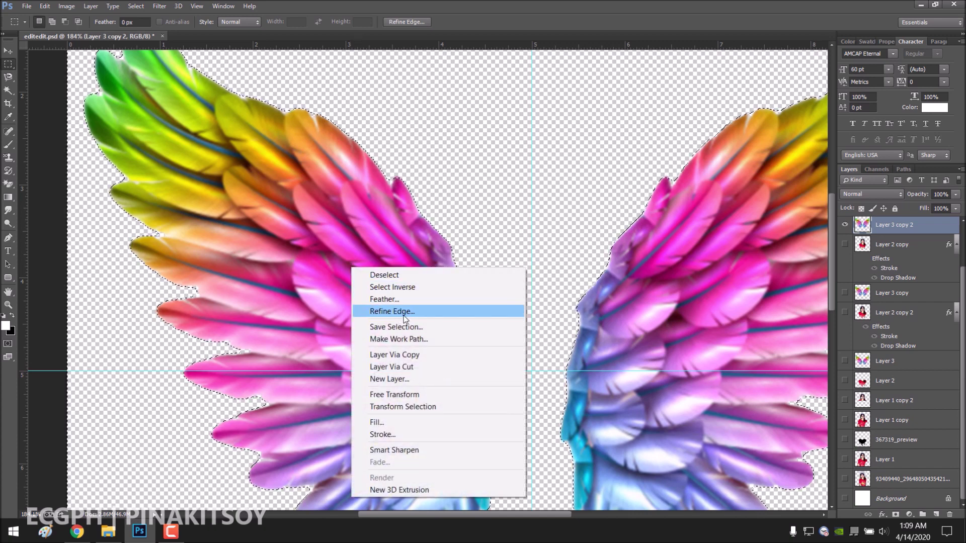
left_click(404, 312)
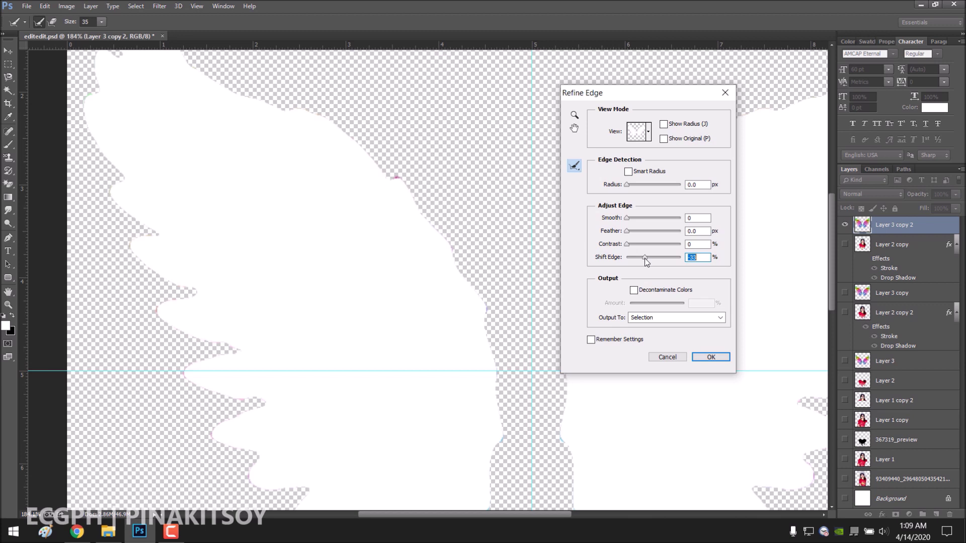
left_click_drag(645, 258, 629, 261)
mouse_move(627, 232)
left_mouse_down()
mouse_move(642, 236)
mouse_move(631, 233)
mouse_move(650, 218)
mouse_move(741, 259)
left_mouse_up()
left_click(647, 217)
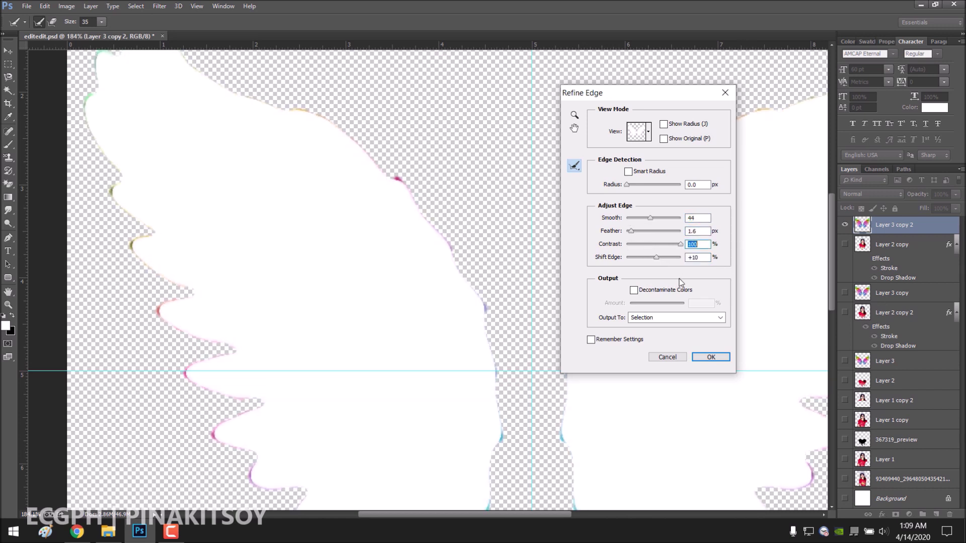
left_click(714, 357)
key("ctrl+j")
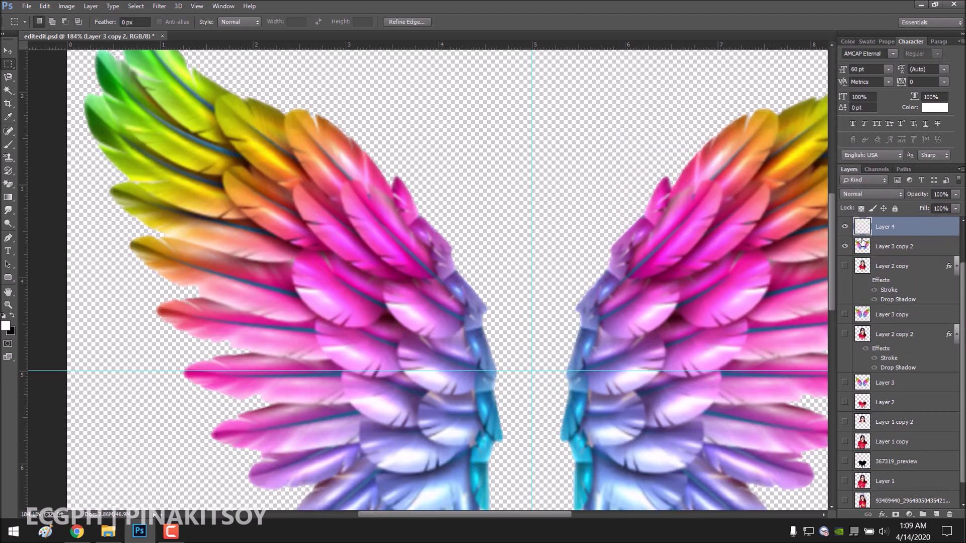
Restore the wings selection and copy it onto a new layer via Layer Via Copy.
left_click(911, 253)
key("ctrl+z")
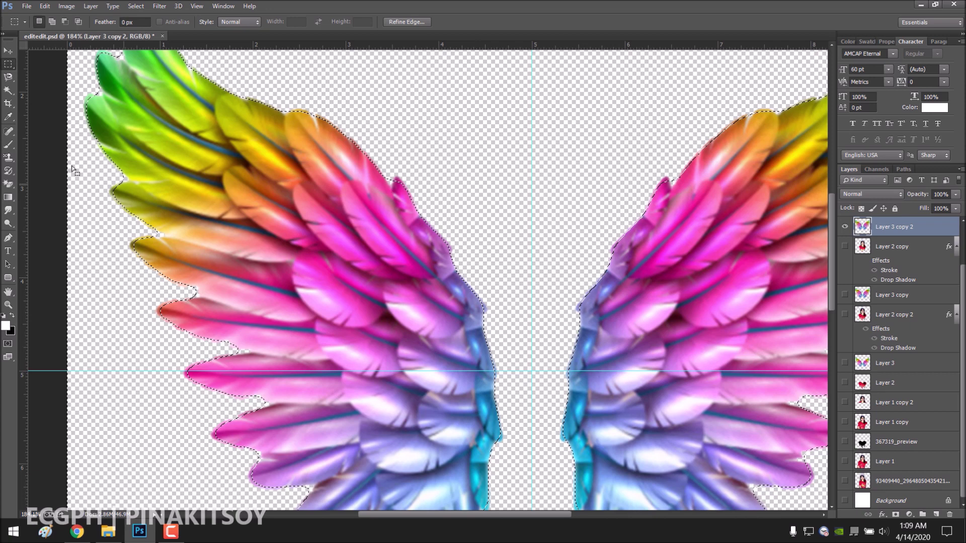
right_click(512, 180)
right_click(412, 244)
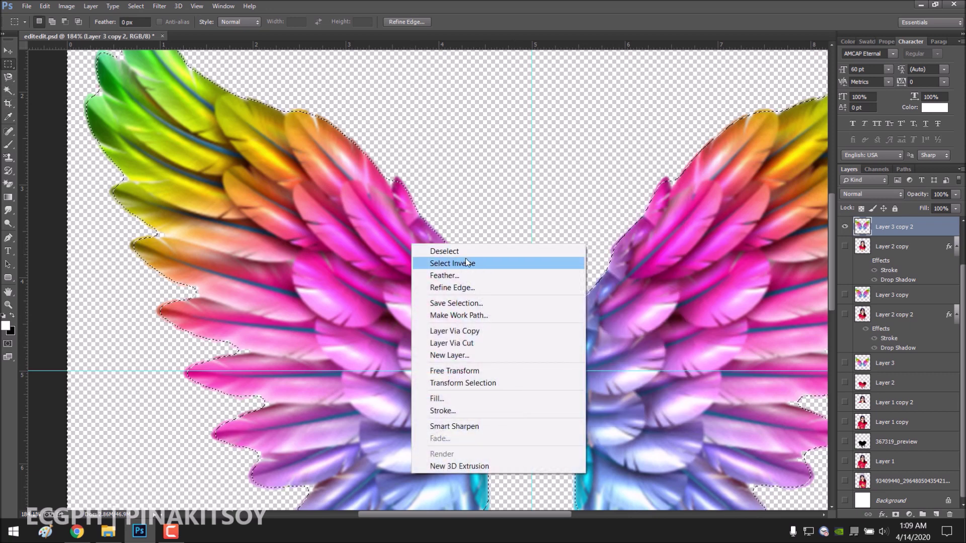
left_click(452, 263)
key("ctrl+j")
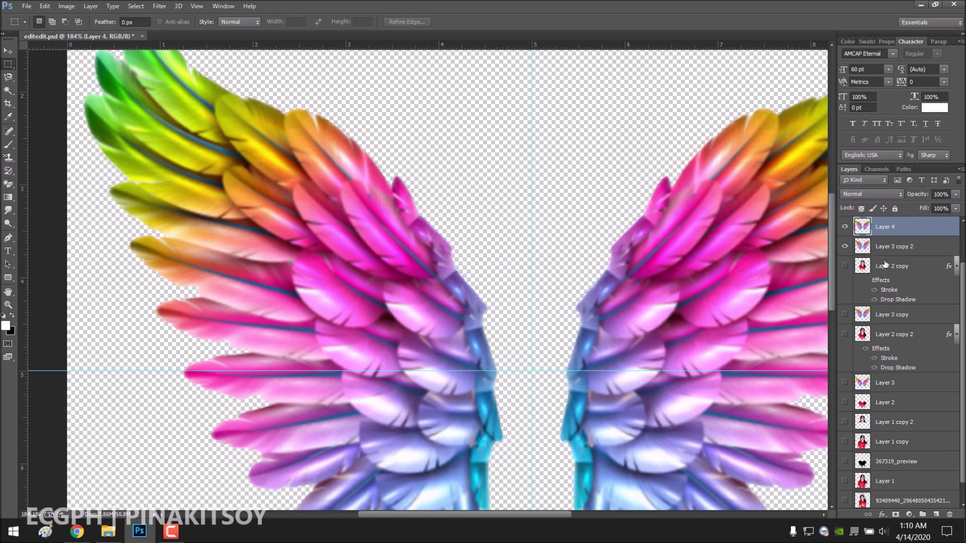
left_click(845, 246)
Place the new wings layer beneath the portrait, show both, and fit the canvas on screen.
left_click_drag(887, 266, 888, 238)
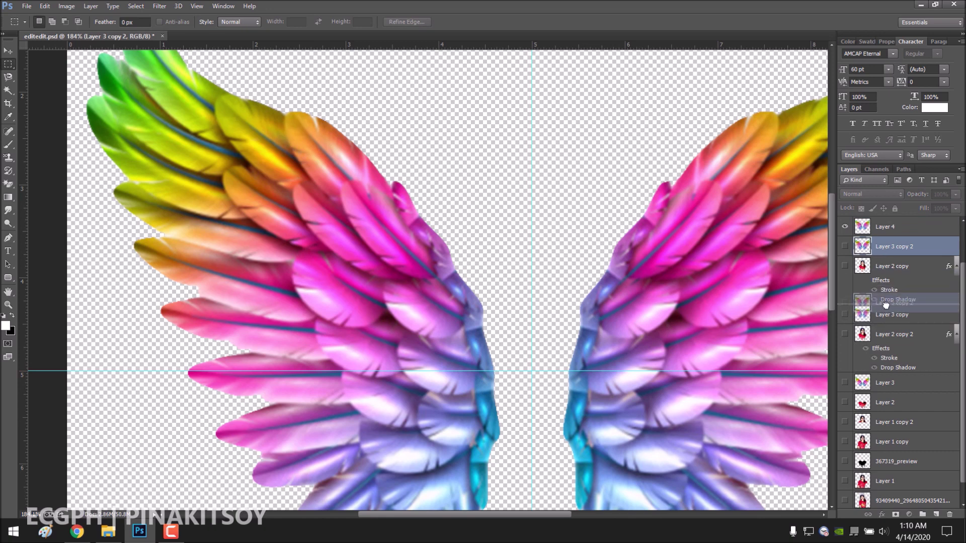
left_click(845, 247)
left_click(845, 227)
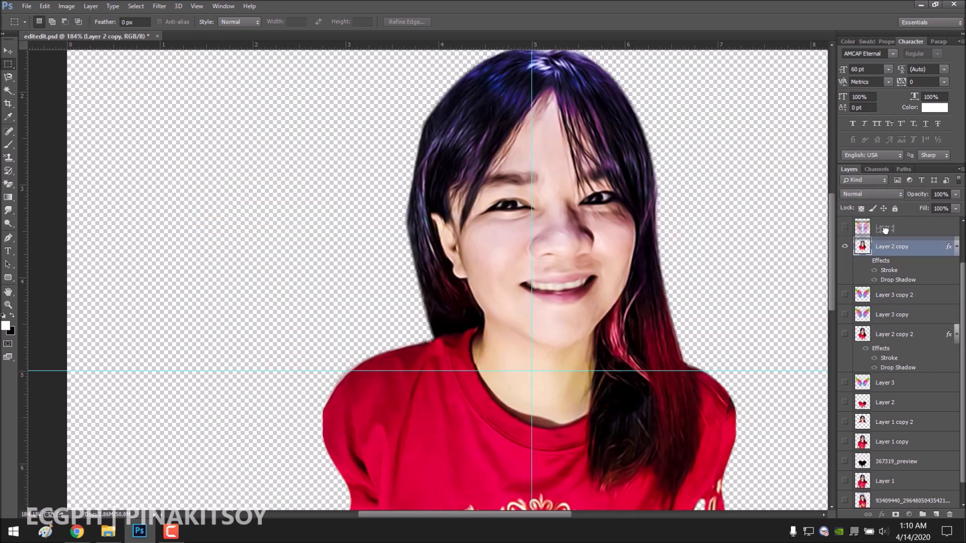
left_click_drag(885, 230, 862, 243)
left_click(845, 275)
left_click(8, 305)
right_click(424, 324)
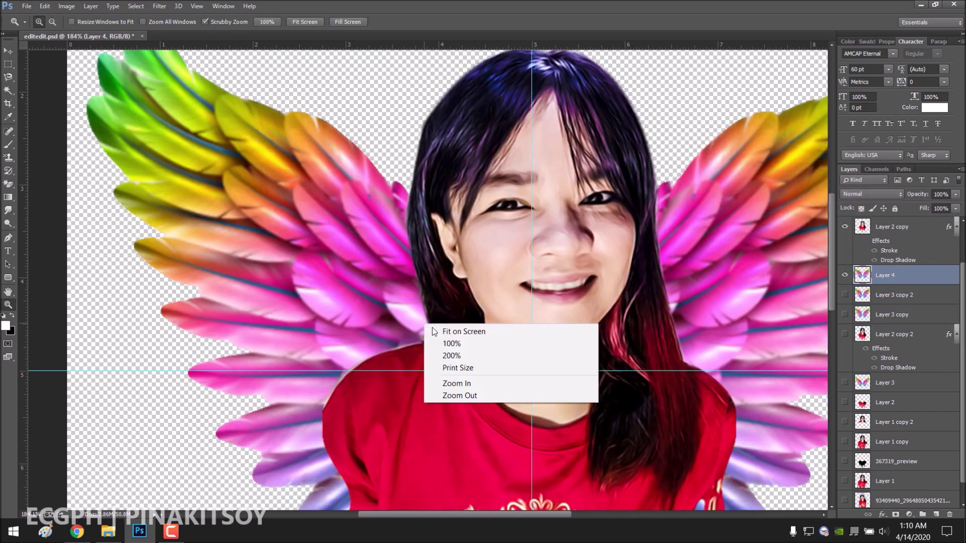
left_click(448, 330)
left_click(913, 238)
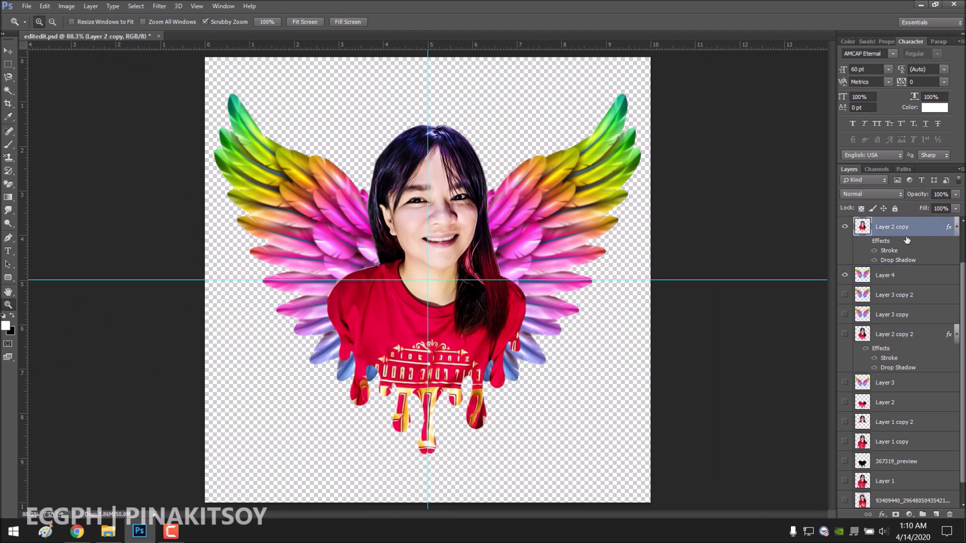
Shrink the wings and portrait together to about 93%.
right_click(911, 234)
left_click(885, 253, "ctrl")
right_click(880, 253)
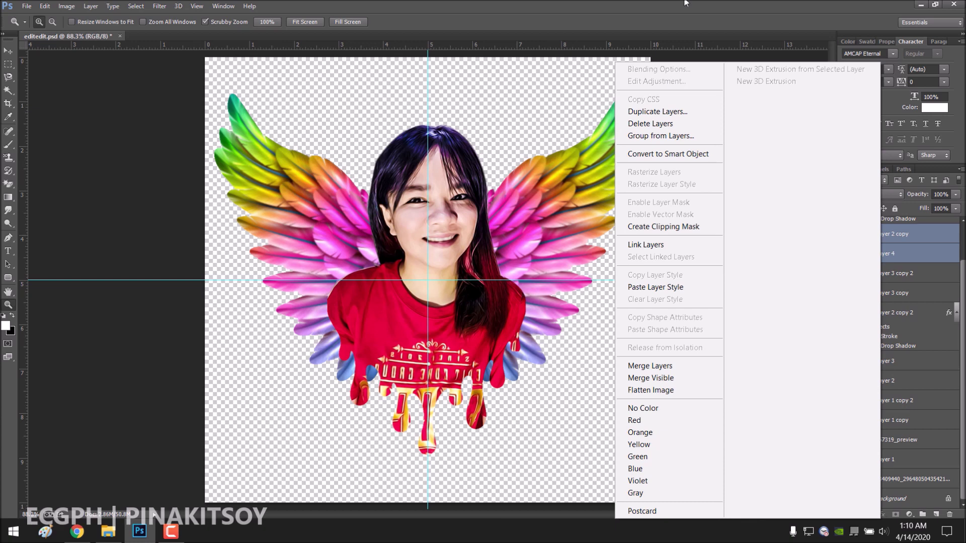
left_click(893, 240)
right_click(901, 251)
key("Escape")
key("ctrl+t")
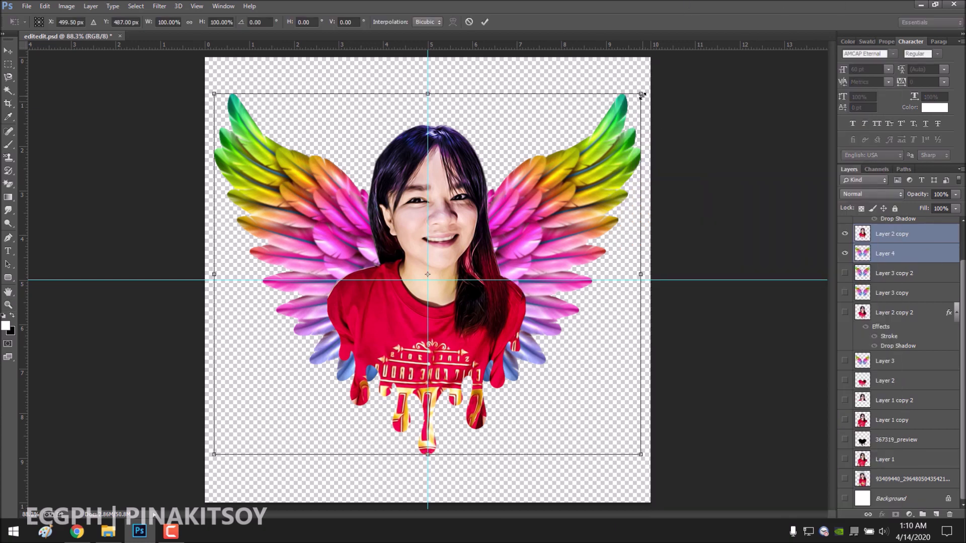
left_click_drag(641, 95, 626, 126)
key("Return")
left_click(886, 253)
key("ctrl+t")
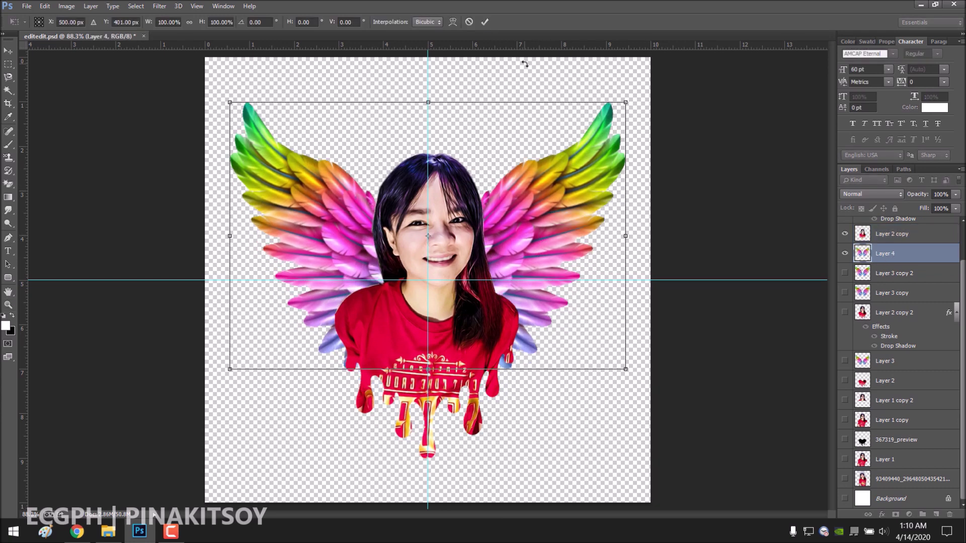
left_click(485, 22)
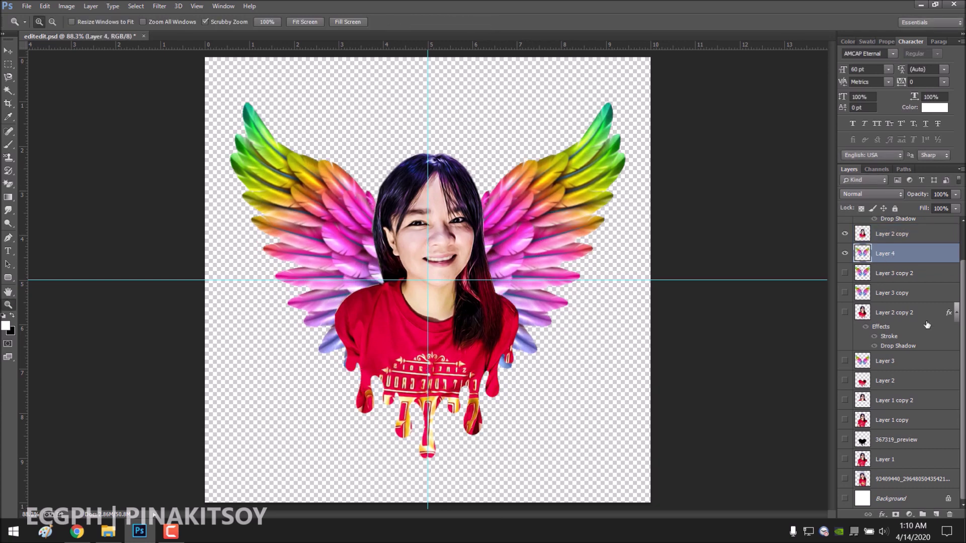
Duplicate and merge the portrait and wings, hide the original, and show the white Background.
left_click(900, 241, "ctrl")
right_click(901, 242)
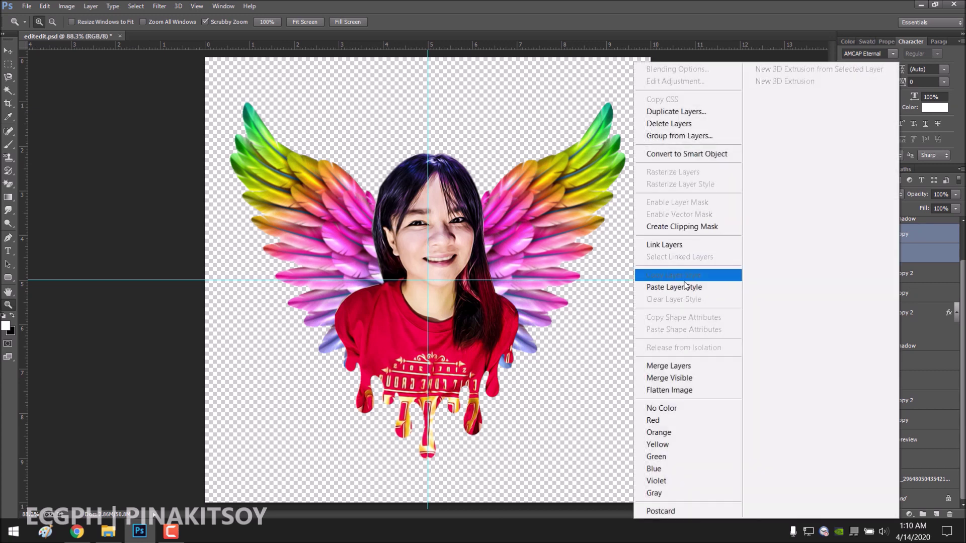
key("Escape")
scroll(904, 305, "up", 1)
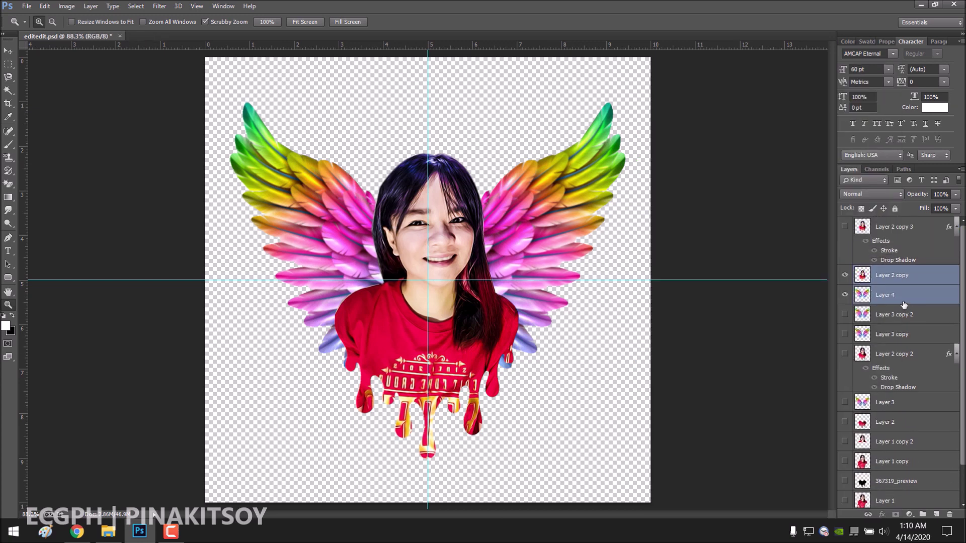
key("ctrl+j")
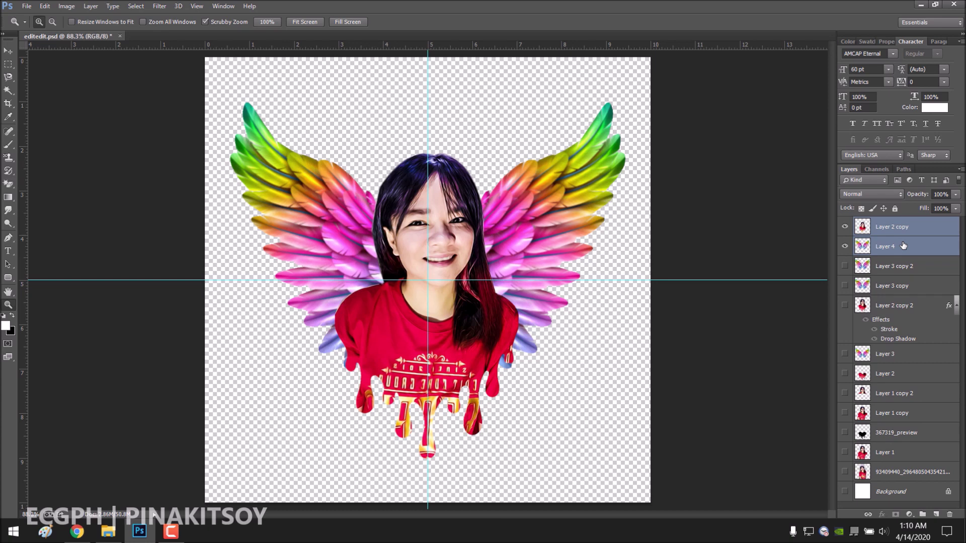
right_click(903, 246)
left_click(669, 366)
left_click(845, 246)
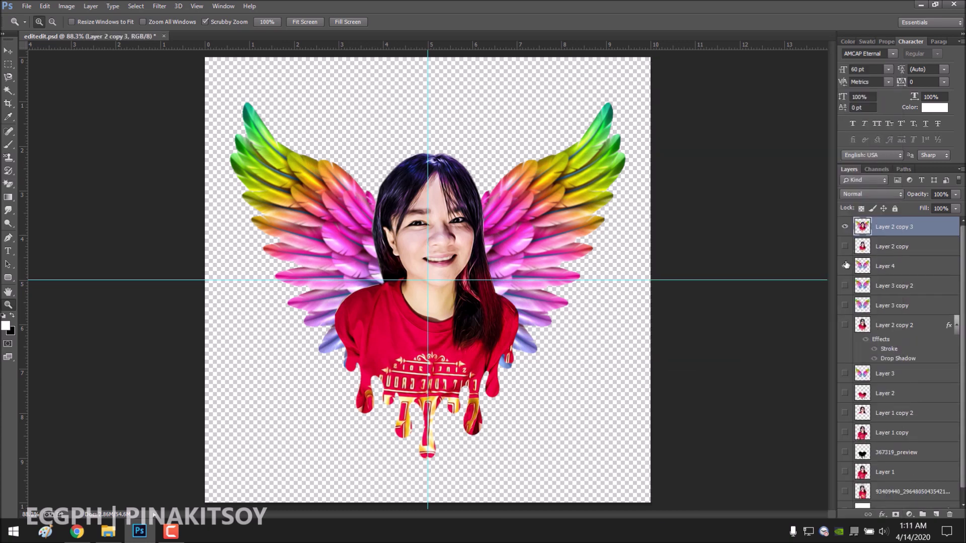
left_click(845, 499)
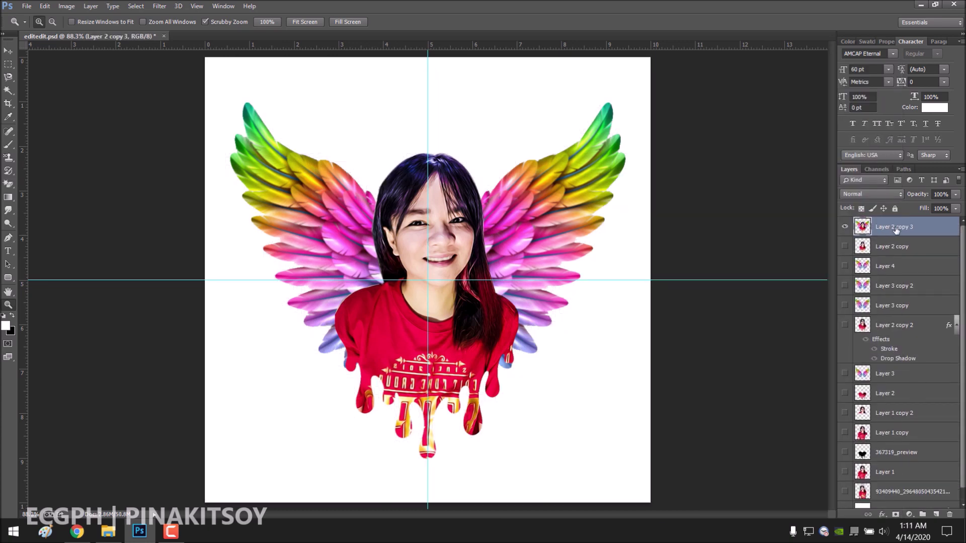
Paste the copied style onto the merged angel and set a 6 px white outside stroke.
right_click(896, 230)
left_click(695, 290)
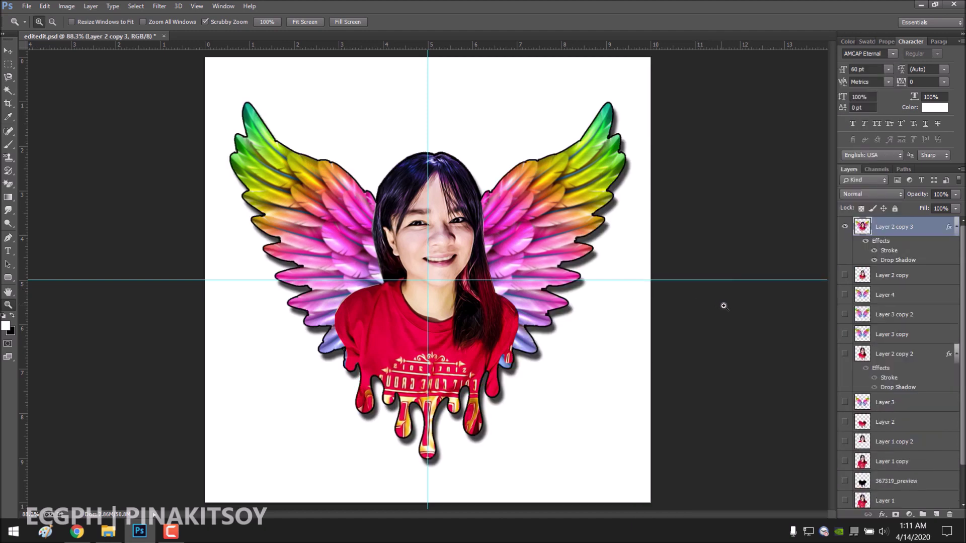
double_click(898, 260)
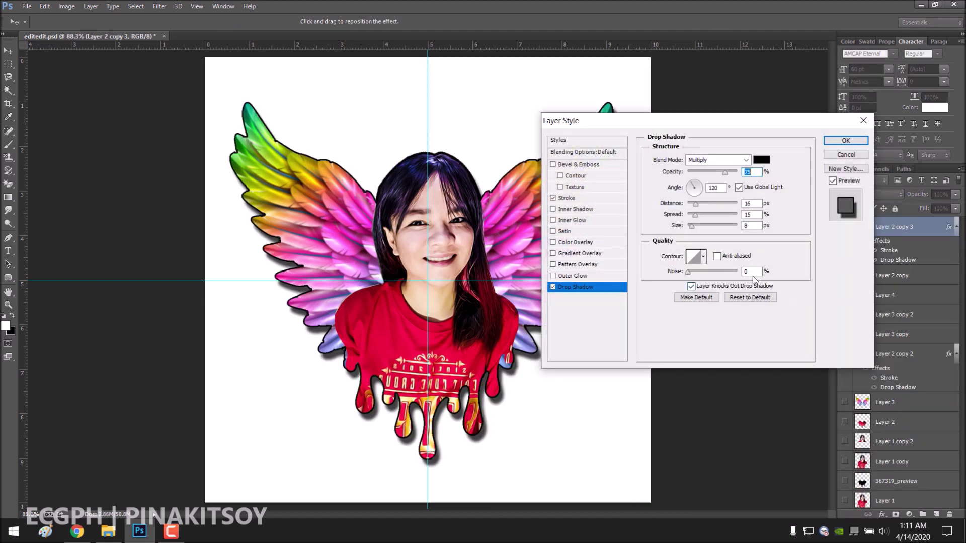
left_click(597, 199)
left_click(703, 182)
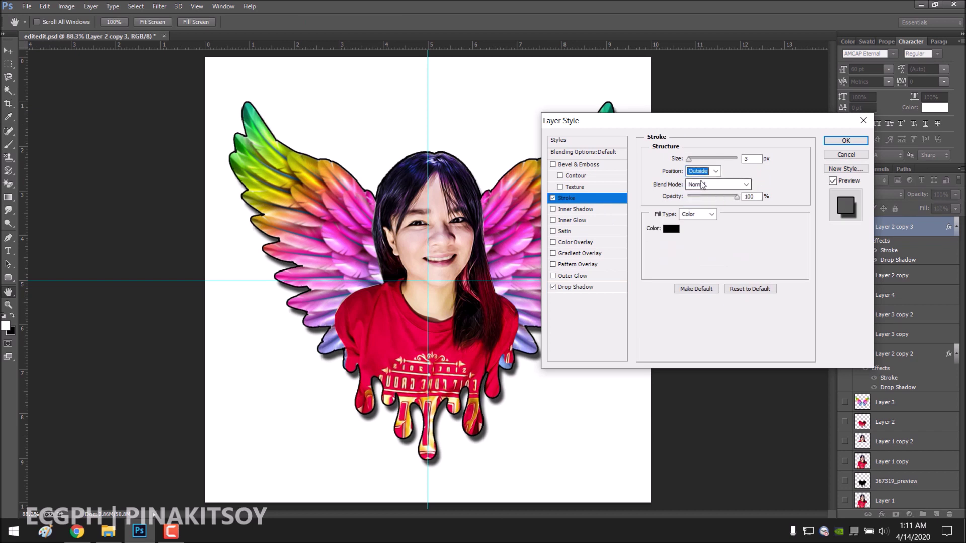
left_click_drag(689, 159, 688, 159)
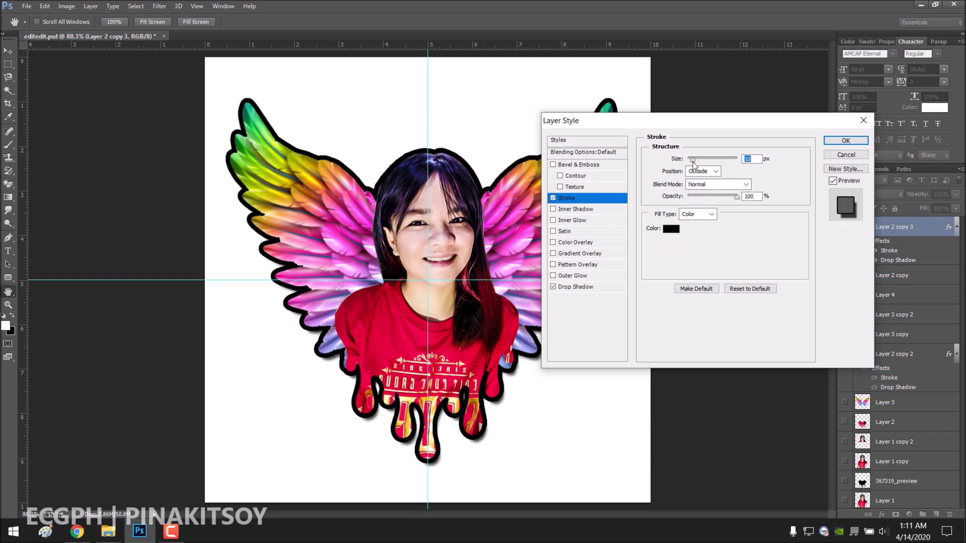
key("Up")
key("Up")
key("Up")
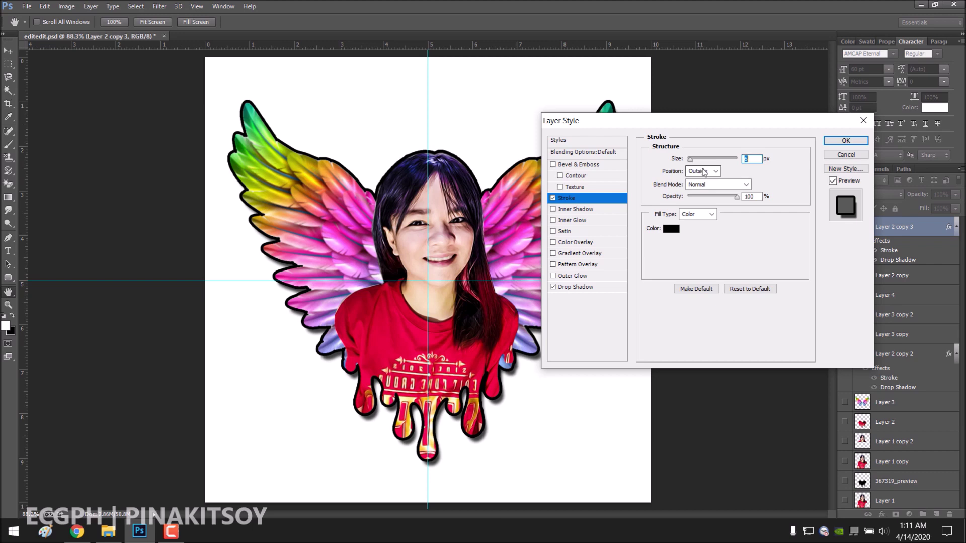
left_click(671, 229)
left_click(679, 312)
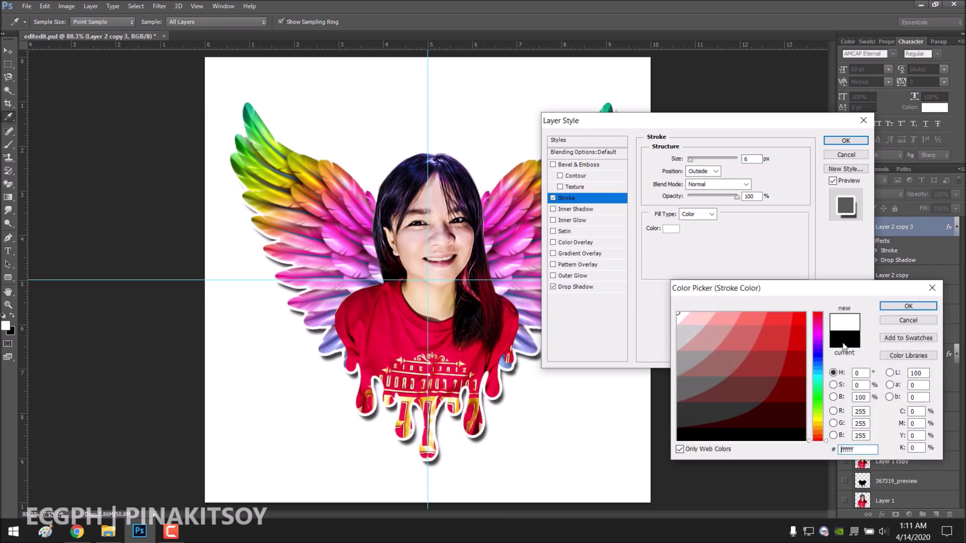
left_click(898, 309)
key("z")
key("Return")
Make the drop shadow larger, softer and closer to the figure.
double_click(898, 260)
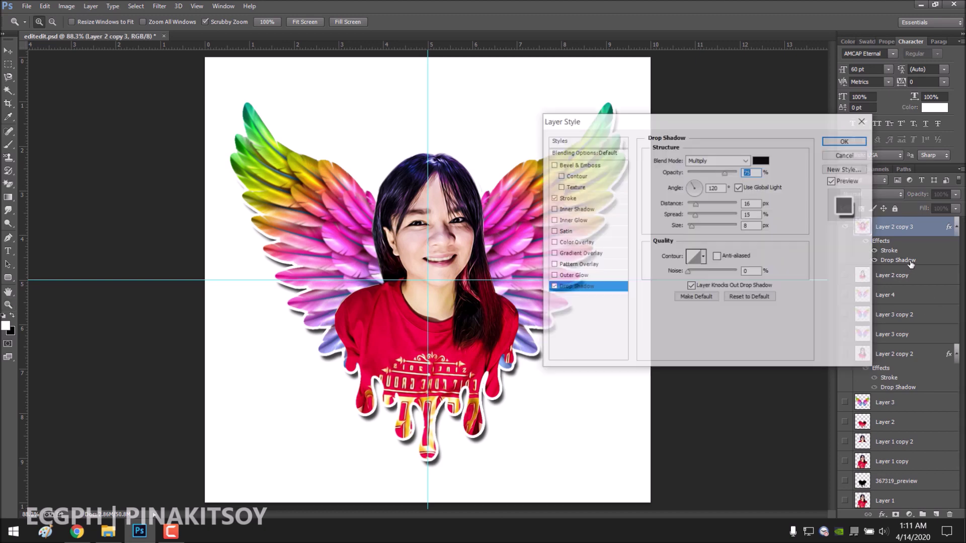
mouse_move(703, 216)
left_mouse_down()
mouse_move(703, 229)
mouse_move(701, 205)
mouse_move(693, 216)
mouse_move(713, 215)
mouse_move(672, 233)
left_mouse_up()
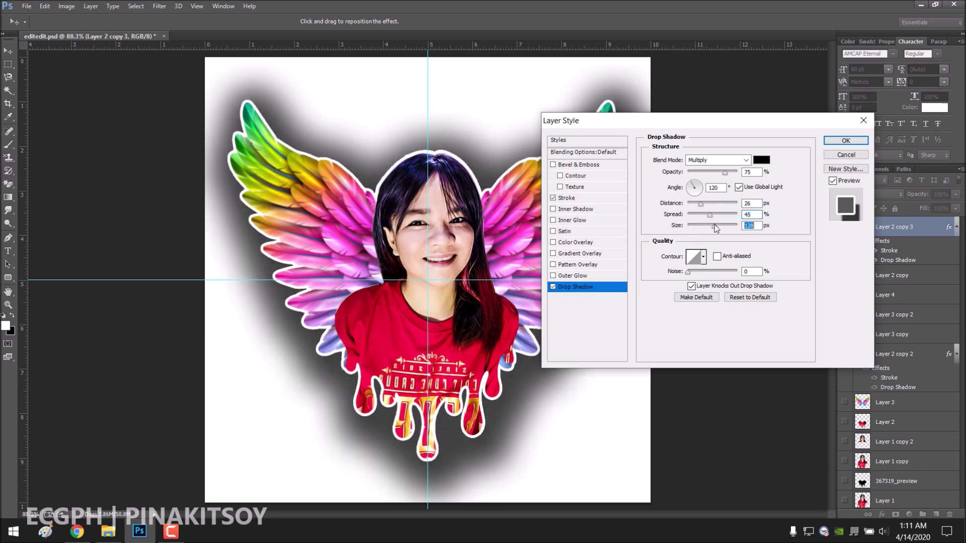
mouse_move(703, 204)
left_mouse_down()
mouse_move(693, 226)
mouse_move(711, 216)
left_mouse_up()
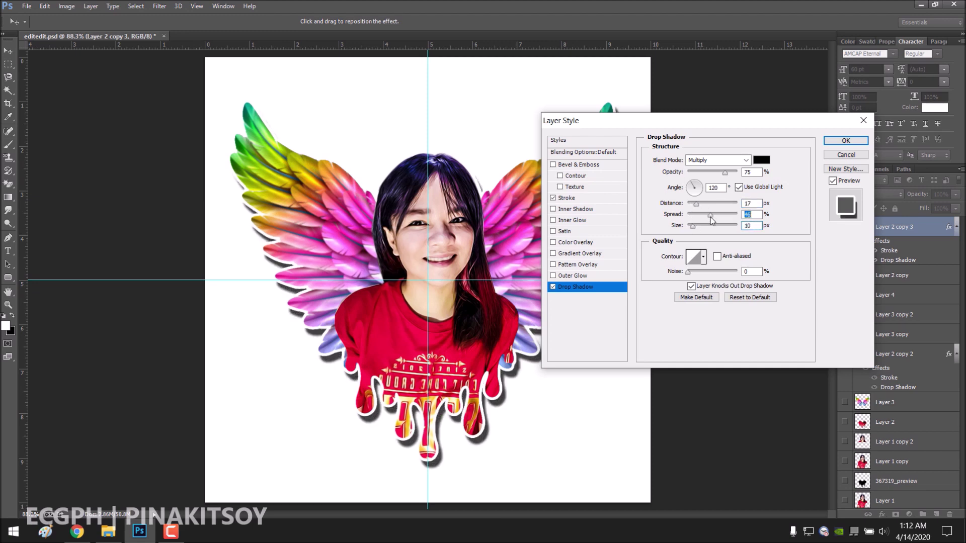
left_click(845, 140)
Search Google Images for 'angel ring png' and preview the blue glowing halo results.
left_click(77, 532)
left_click(232, 9)
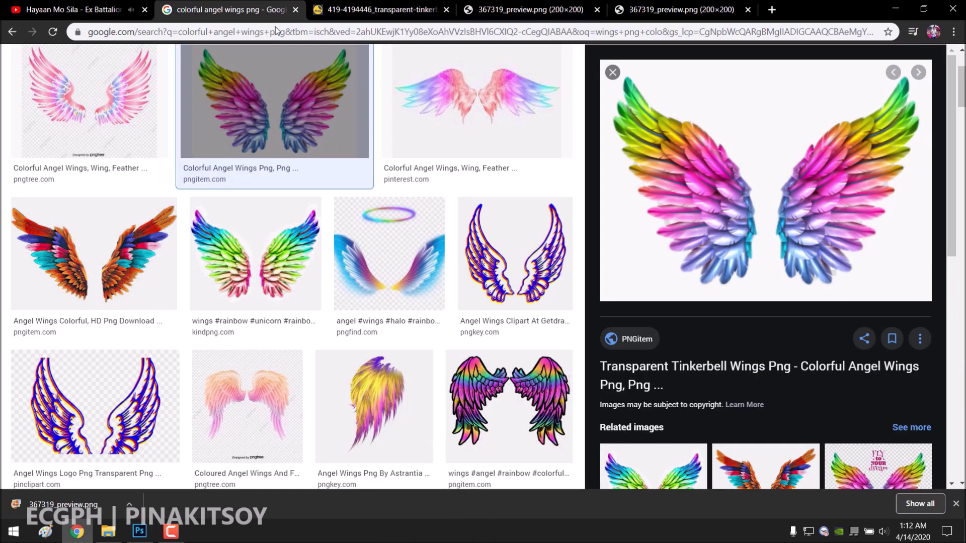
triple_click(257, 76)
type("angel ring png")
key("Return")
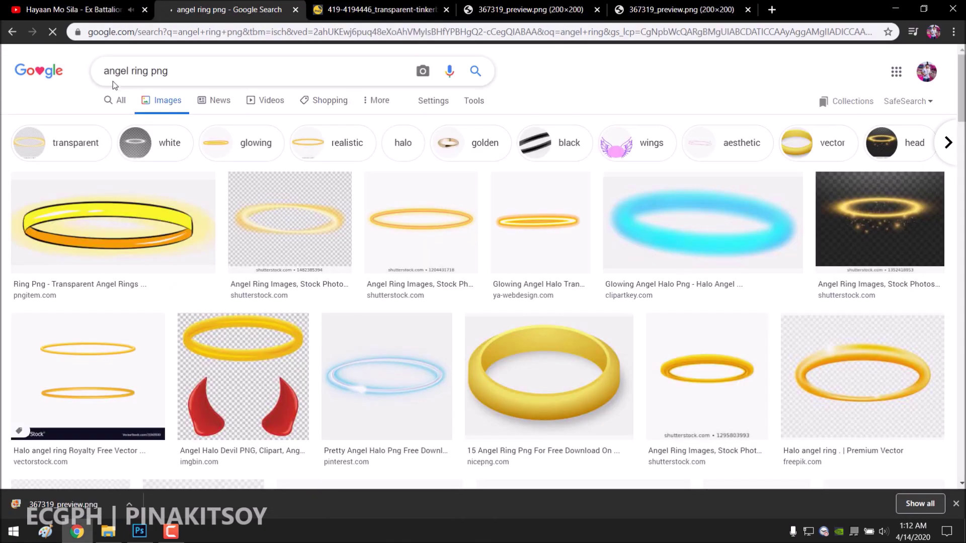
left_click(680, 236)
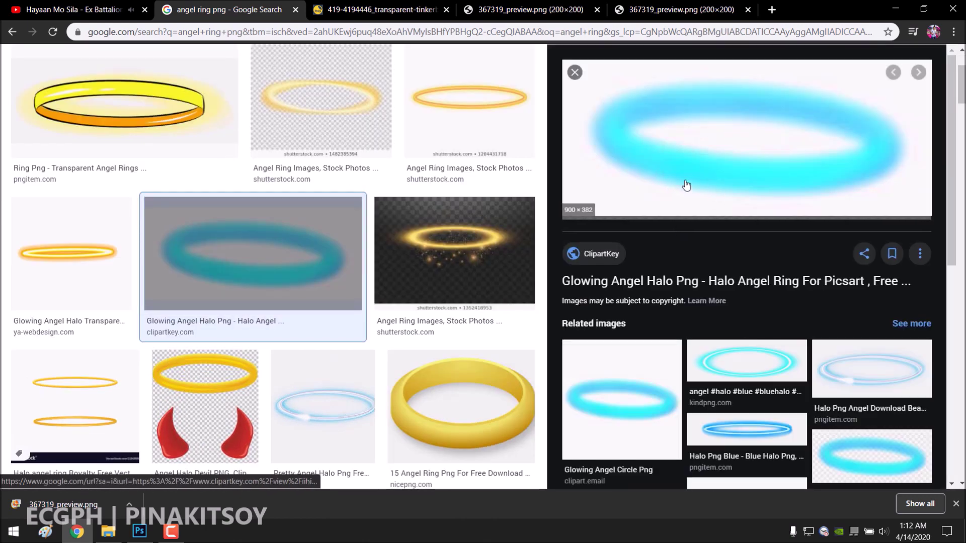
left_click(752, 370)
left_click(755, 352)
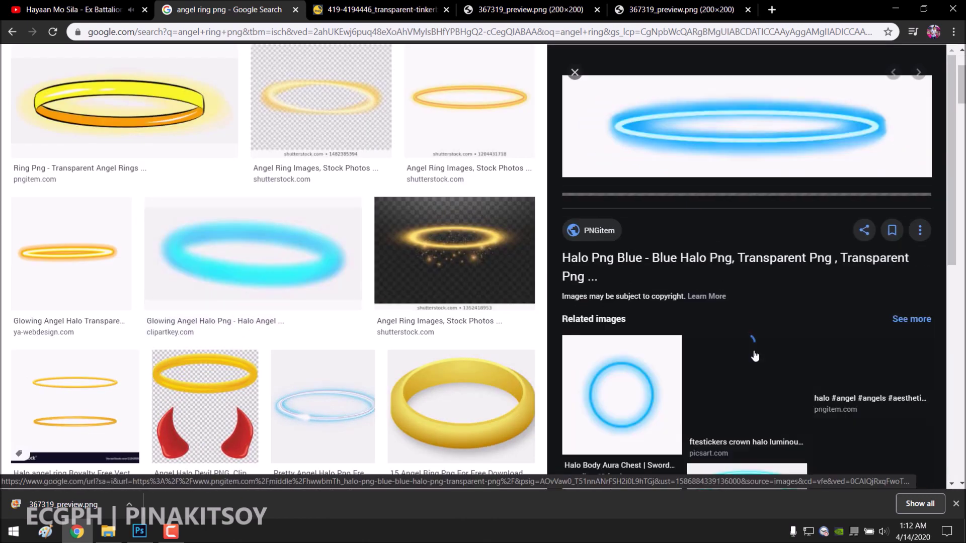
key("alt+Tab")
key("alt+Tab")
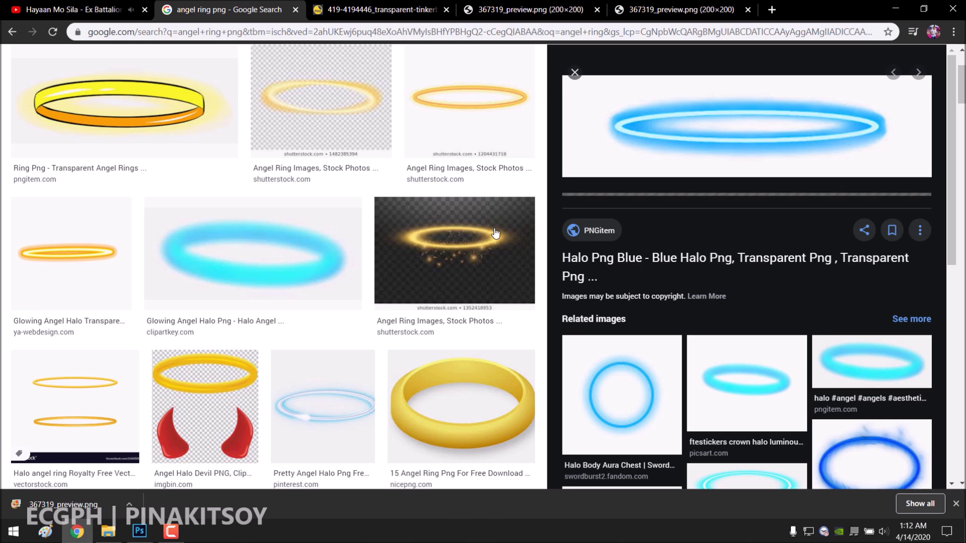
key("Right")
scroll(352, 251, "up", 3)
Filter to large images and open the Glowing Angel Halo image in a new tab.
left_click(474, 100)
left_click(112, 123)
left_click(112, 160)
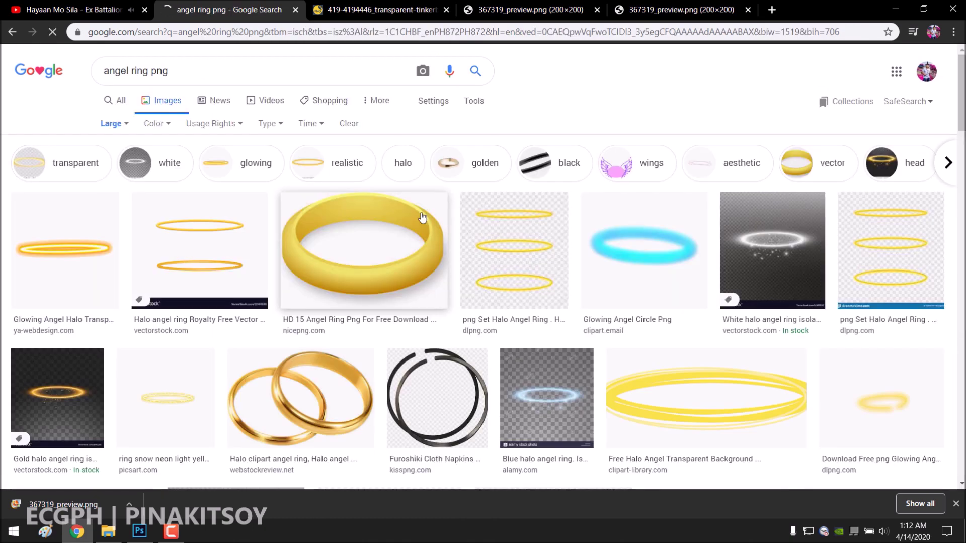
left_click(62, 231)
right_click(763, 224)
left_click(795, 342)
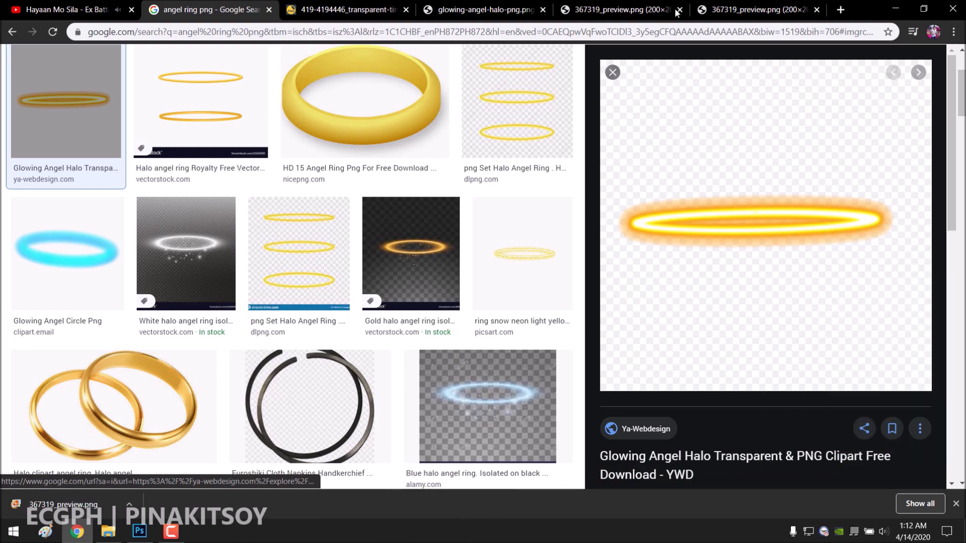
left_click(514, 6)
right_click(491, 265)
Save the halo PNG and drag it onto the Photoshop canvas.
left_click(523, 289)
left_click(858, 497)
left_click(139, 530)
mouse_move(565, 442)
left_mouse_down()
mouse_move(500, 278)
mouse_move(499, 162)
left_mouse_up()
Scale the halo down and position it just above the girl's head.
left_click_drag(649, 387, 460, 263)
left_click_drag(471, 190, 476, 189)
left_click_drag(432, 225, 433, 231)
left_click_drag(471, 174, 470, 164)
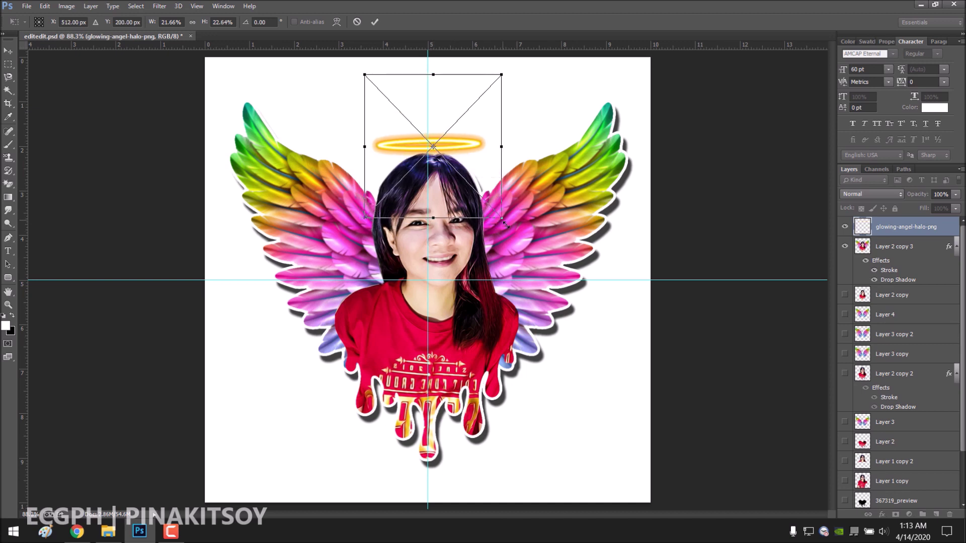
left_click_drag(503, 220, 516, 233)
left_click_drag(499, 193, 500, 197)
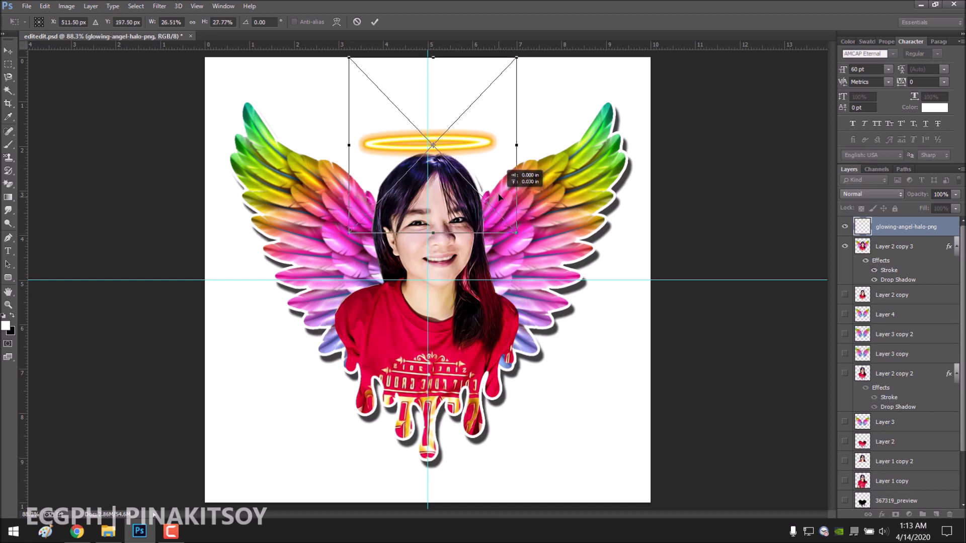
key("Up")
key("Up")
key("Up")
key("Right")
key("Right")
key("Right")
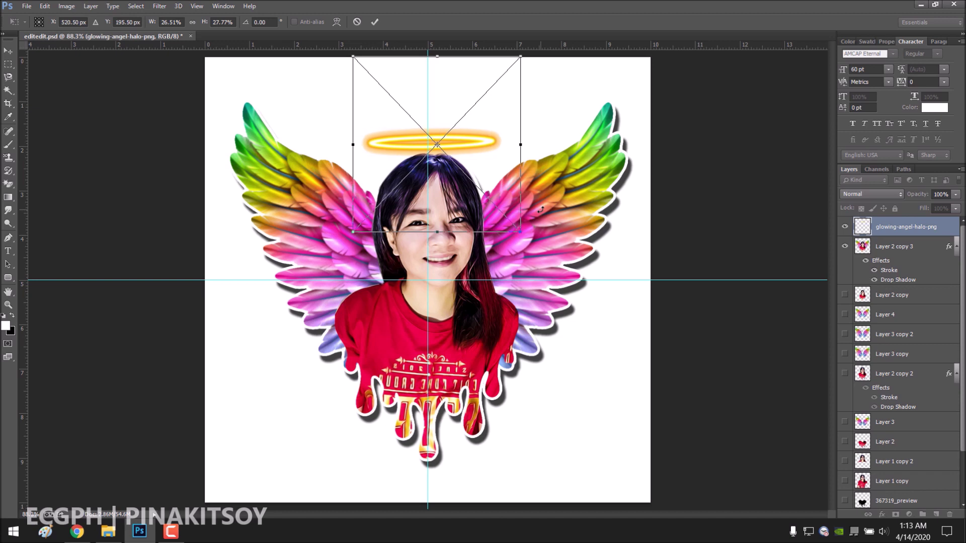
key("Return")
Fine-nudge the halo's position, then zoom in on the face and halo.
key("ctrl+t")
key("Left")
key("Left")
key("Left")
key("Down")
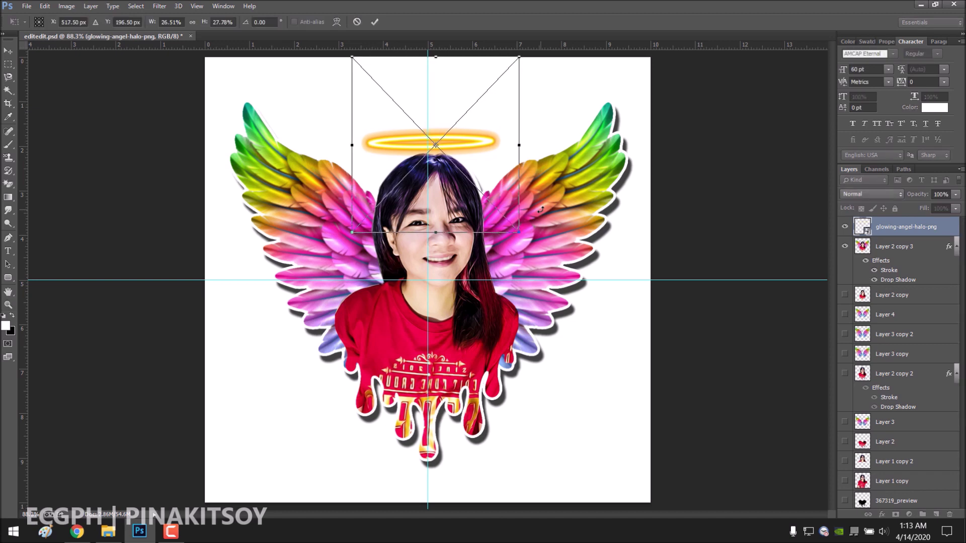
key("Return")
key("z")
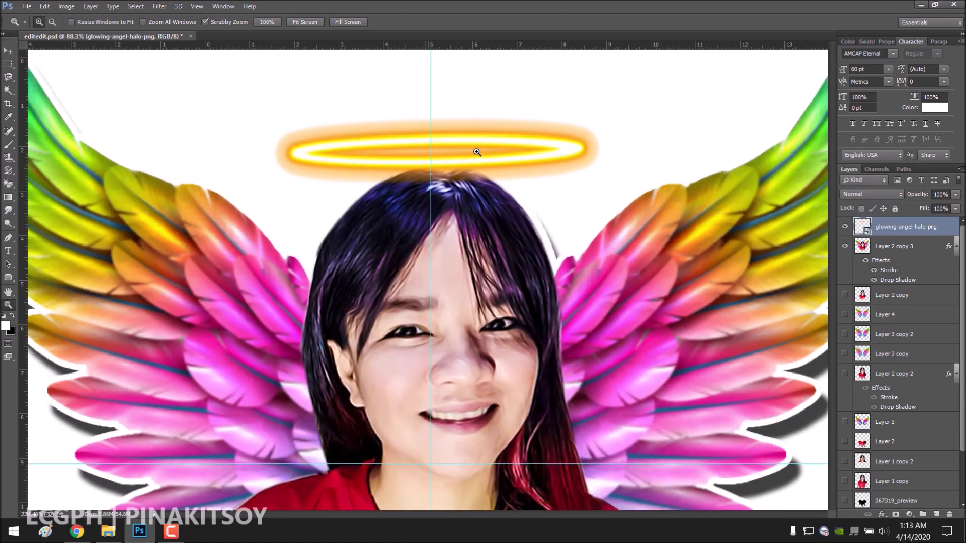
left_click_drag(401, 197, 483, 160)
Move the halo layer beneath the portrait layer and rasterize it.
left_click_drag(906, 227, 907, 280)
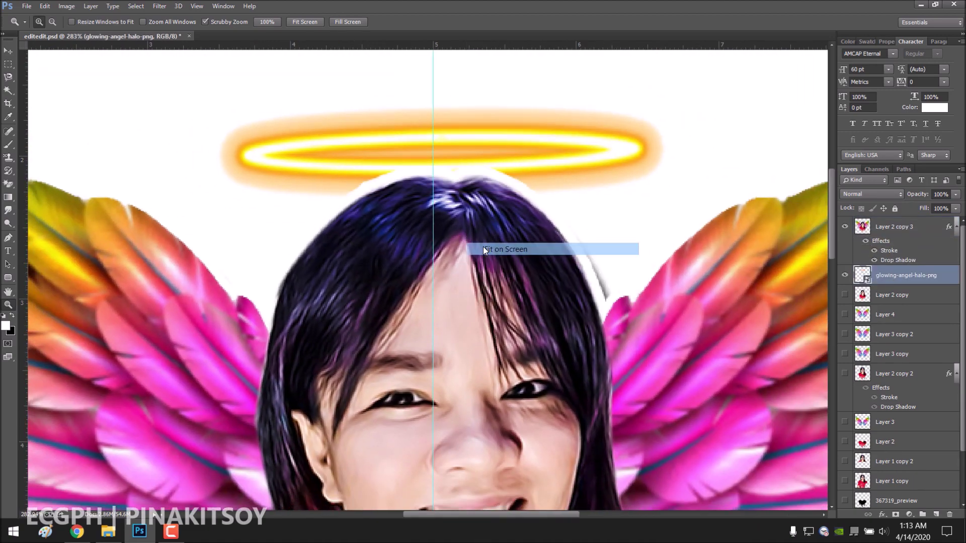
key("ctrl+0")
right_click(914, 283)
left_click(732, 197)
Recheck the halo transform and close the Desktop folder window.
key("ctrl+t")
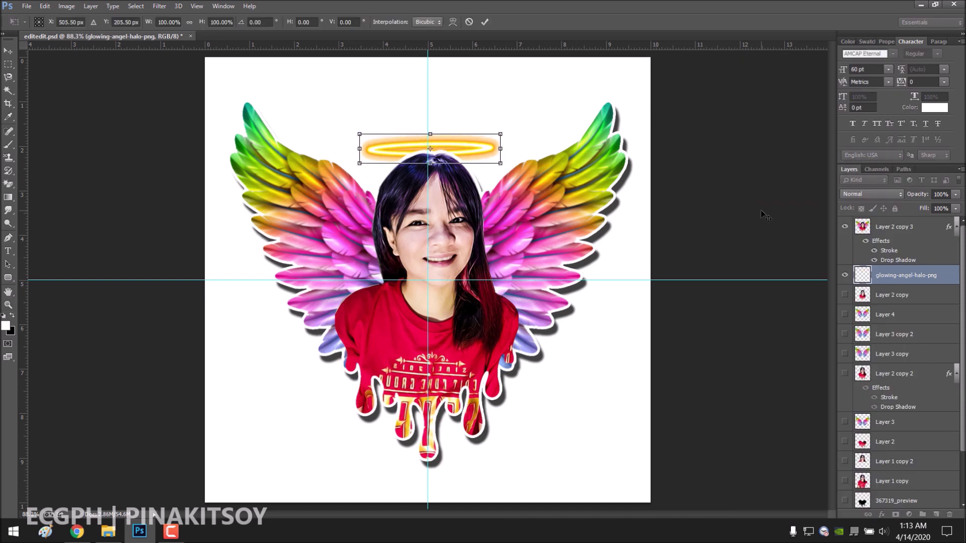
key("Return")
key("ctrl+t")
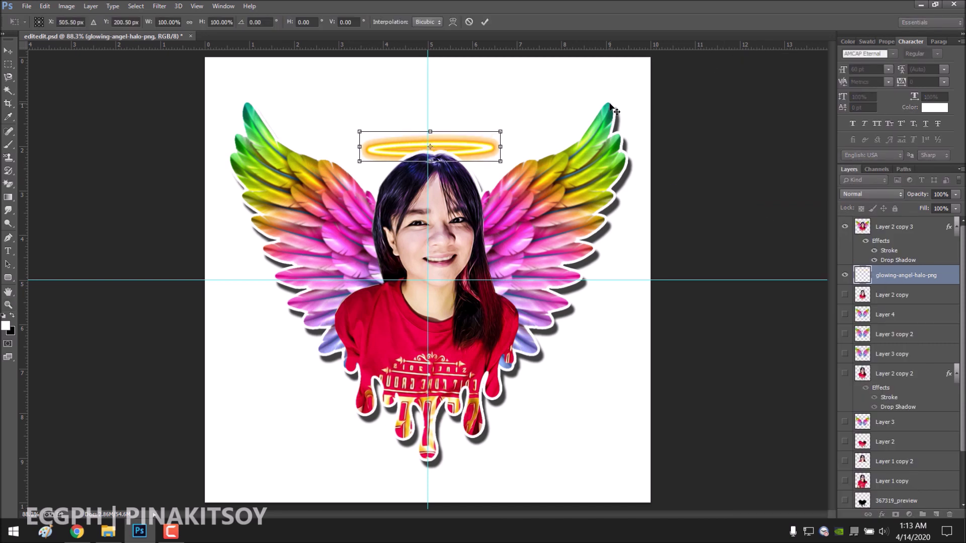
key("Return")
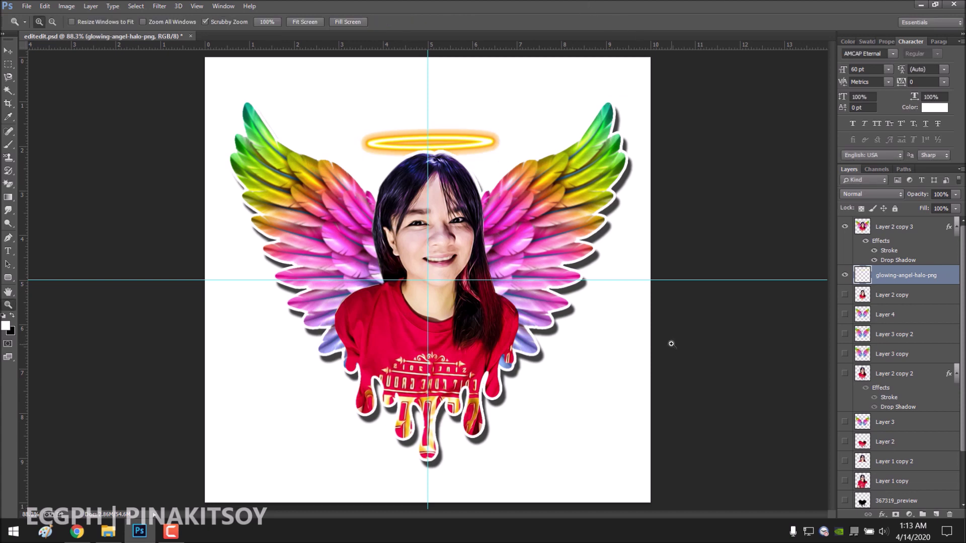
key("alt+Tab")
left_click(823, 62)
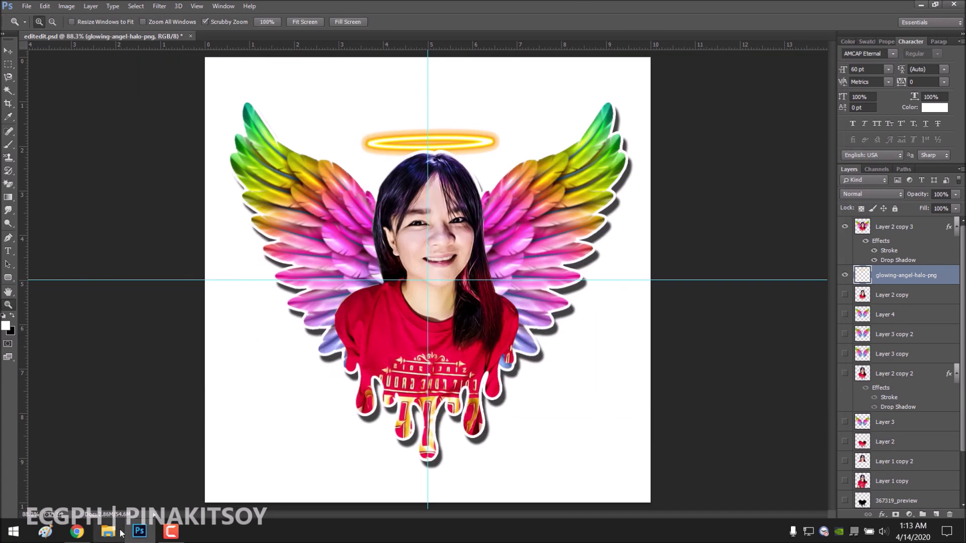
In Google Images, replace the old query with a 'clous smoke' search.
left_click(77, 532)
left_click(212, 9)
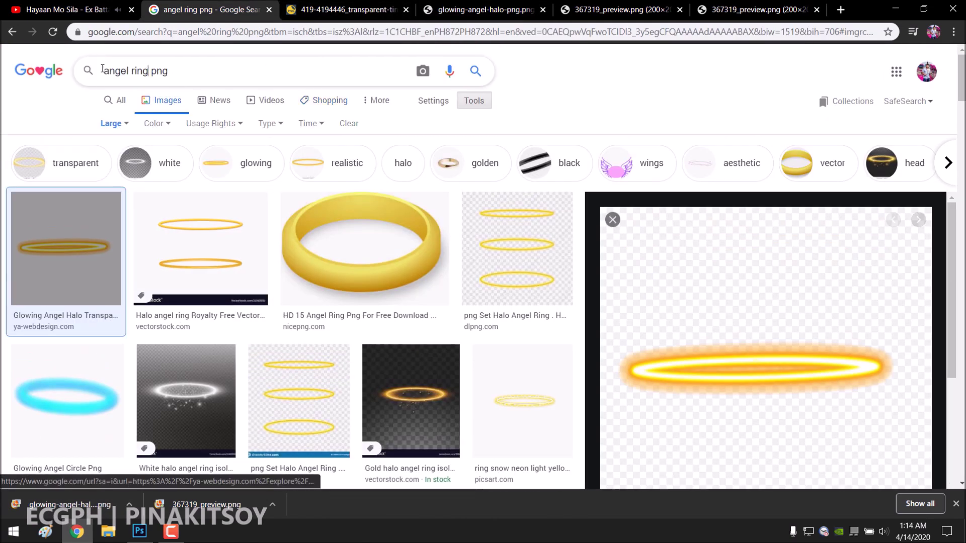
left_click_drag(147, 71, 29, 59)
type("clous smoke")
key("Return")
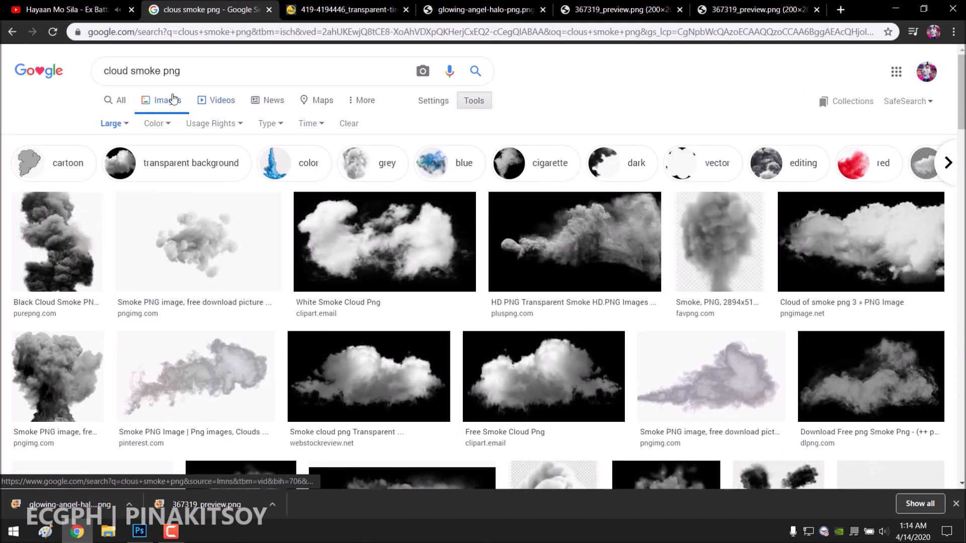
Search 'color smoke cloud png' and scroll through the results.
left_click(205, 71)
type("colo")
key("Down")
key("Return")
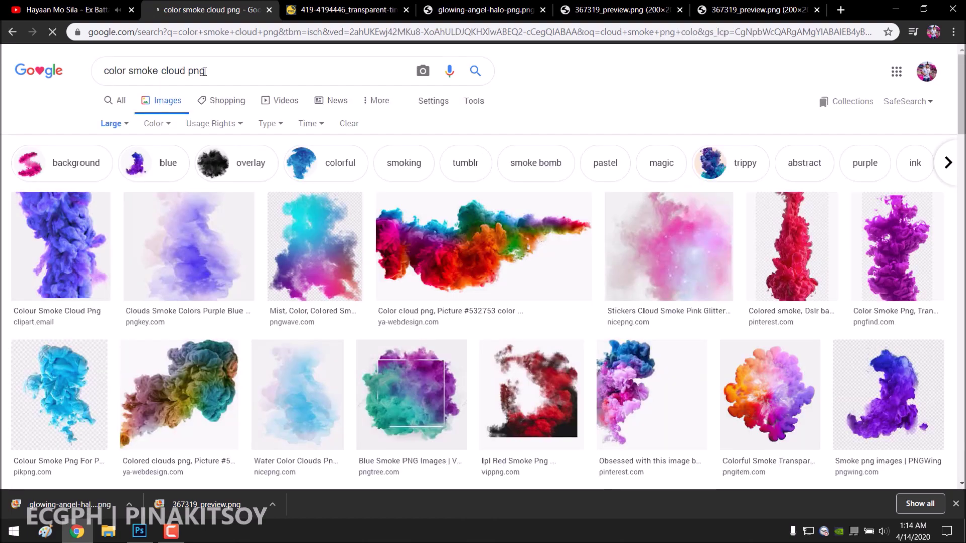
scroll(312, 217, "down", 3)
scroll(313, 218, "down", 4)
scroll(685, 176, "down", 4)
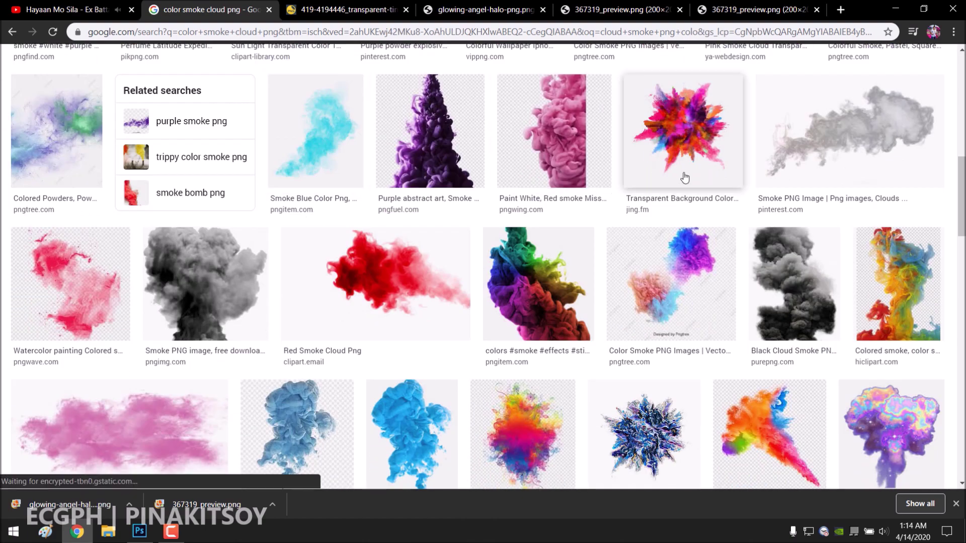
Open the colour powder explosion image full size in a new tab.
left_click(686, 176)
right_click(769, 227)
left_click(785, 325)
key("ctrl+Tab")
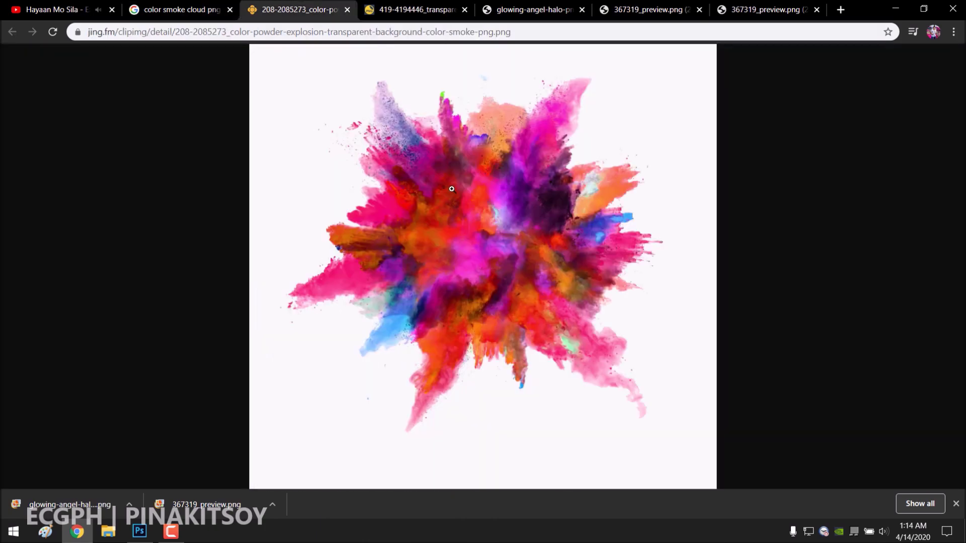
key("alt+Tab")
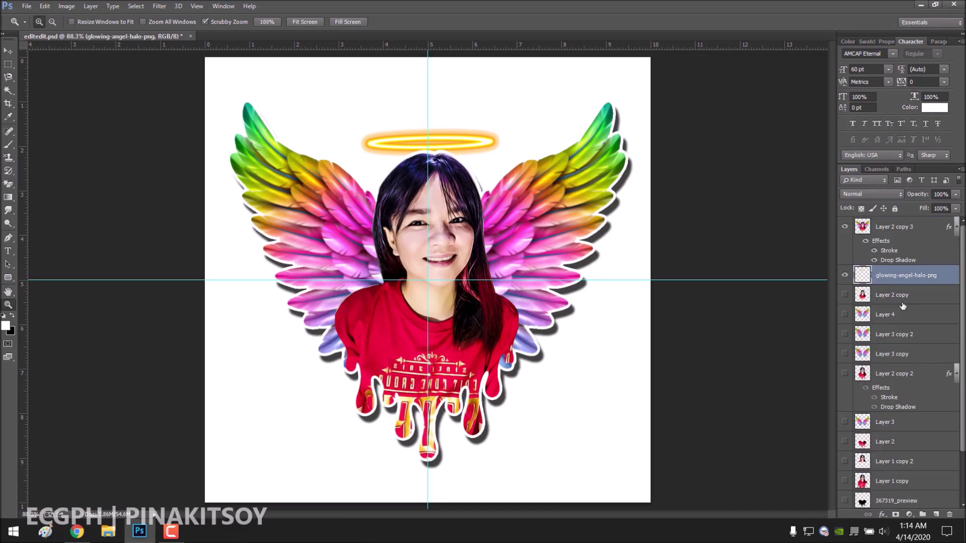
Paste the powder image as a new layer and enlarge it to fill the canvas.
key("ctrl+v")
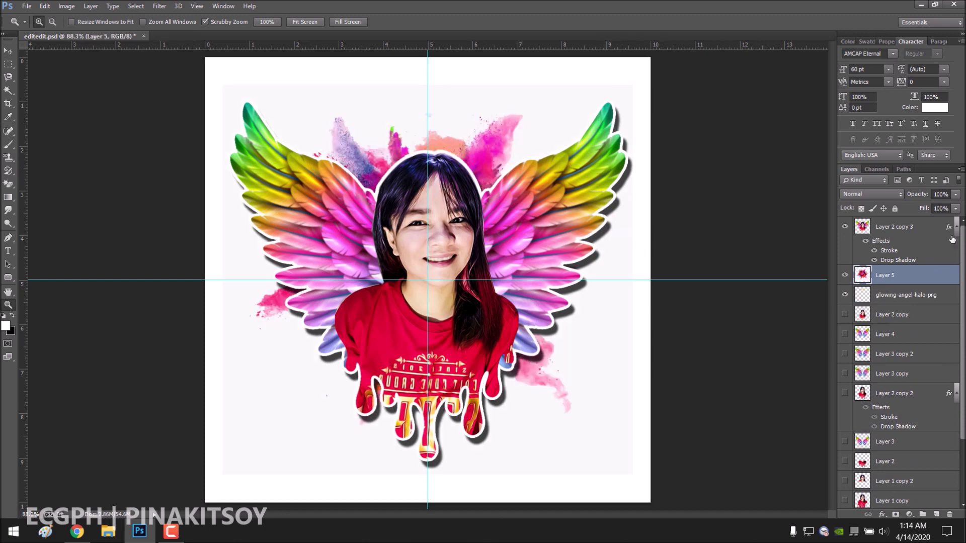
key("ctrl+t")
left_click_drag(632, 90, 719, 20)
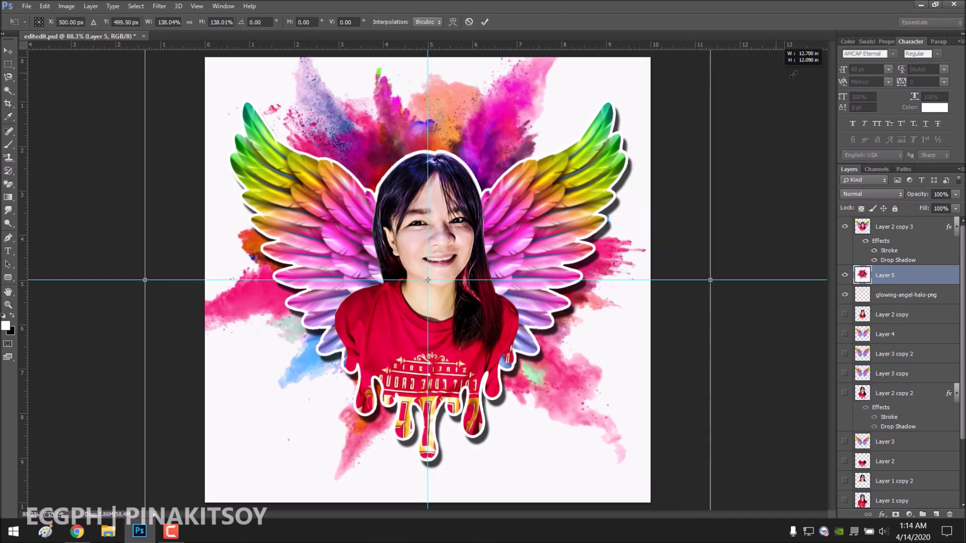
left_click_drag(557, 110, 565, 142)
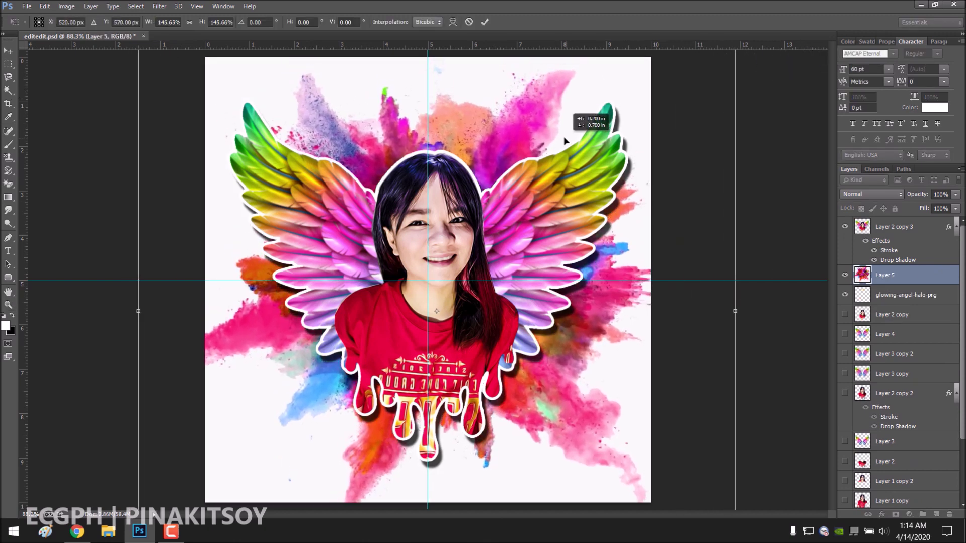
left_click(484, 22)
Try Color Burn and other blend modes on the powder, then return to Normal.
left_click(871, 194)
left_click(865, 236)
key("Down")
key("Down")
key("Down")
key("Down")
key("Down")
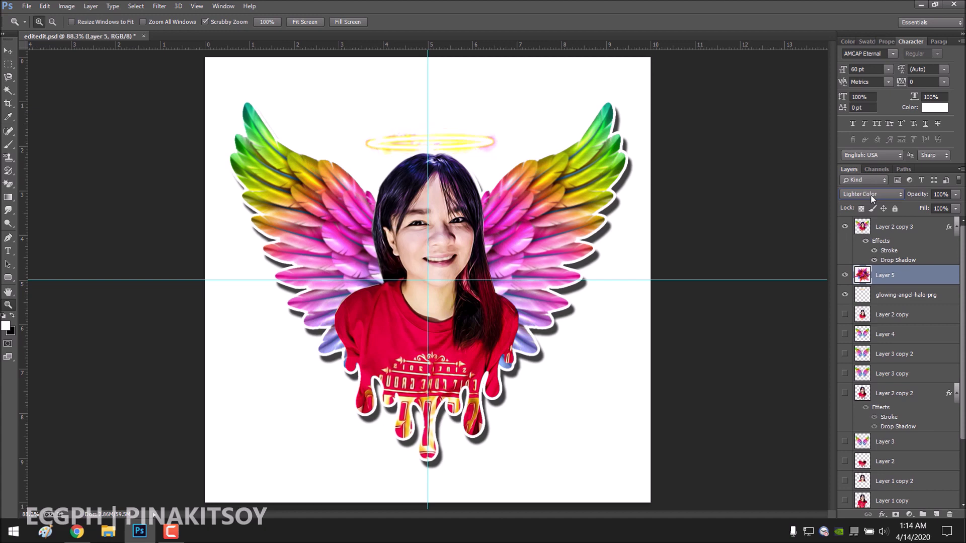
key("Down")
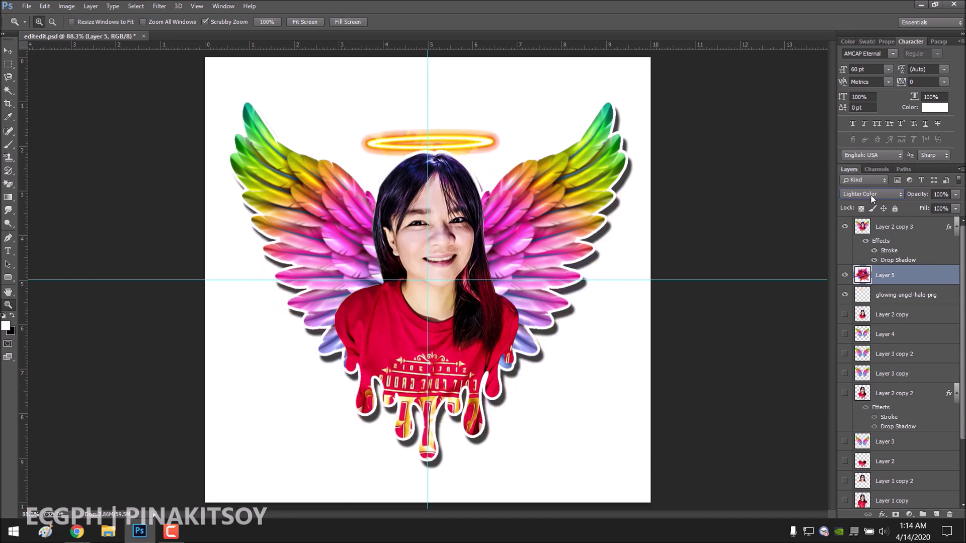
key("Up")
key("Up")
key("Up")
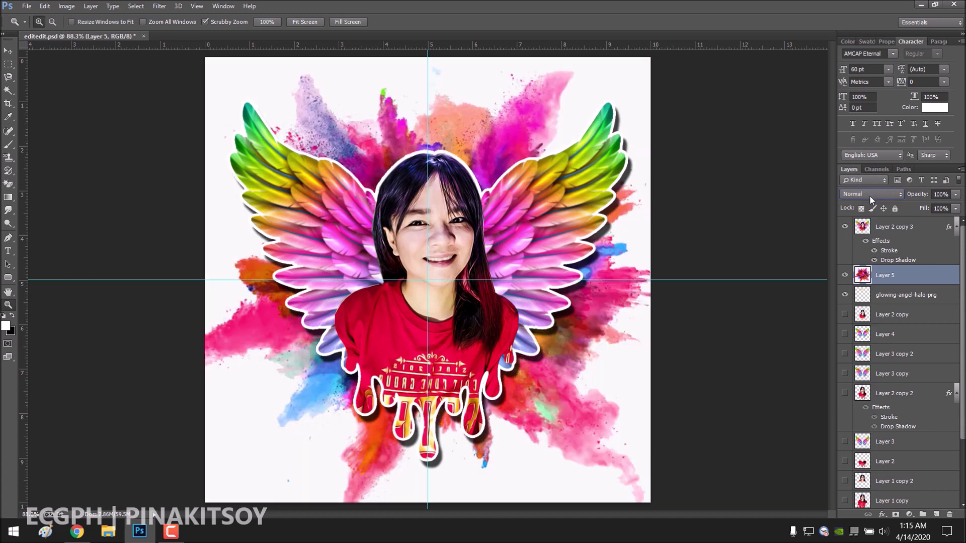
Move the powder layer below the halo, fade it to 45% opacity, and reposition it.
key("ctrl+bracketleft")
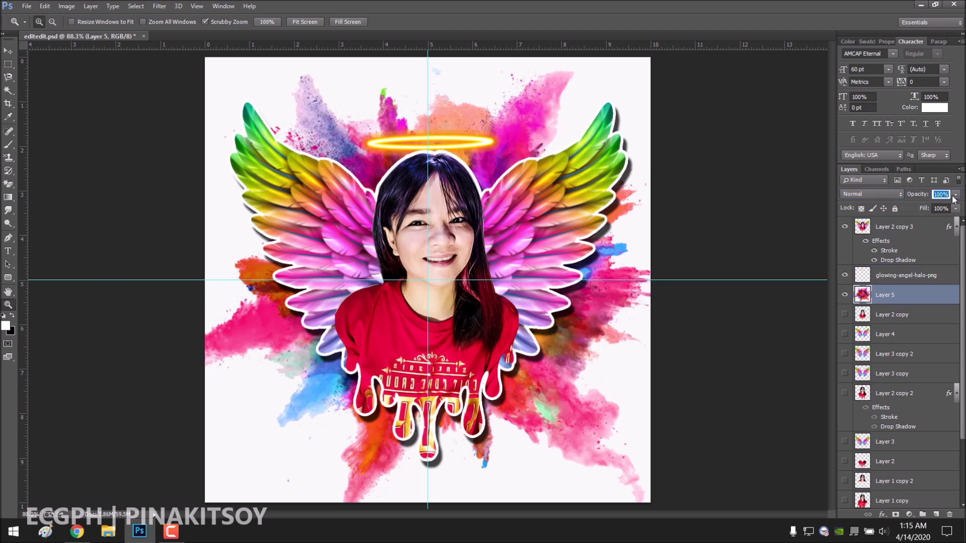
left_click_drag(956, 199, 928, 212)
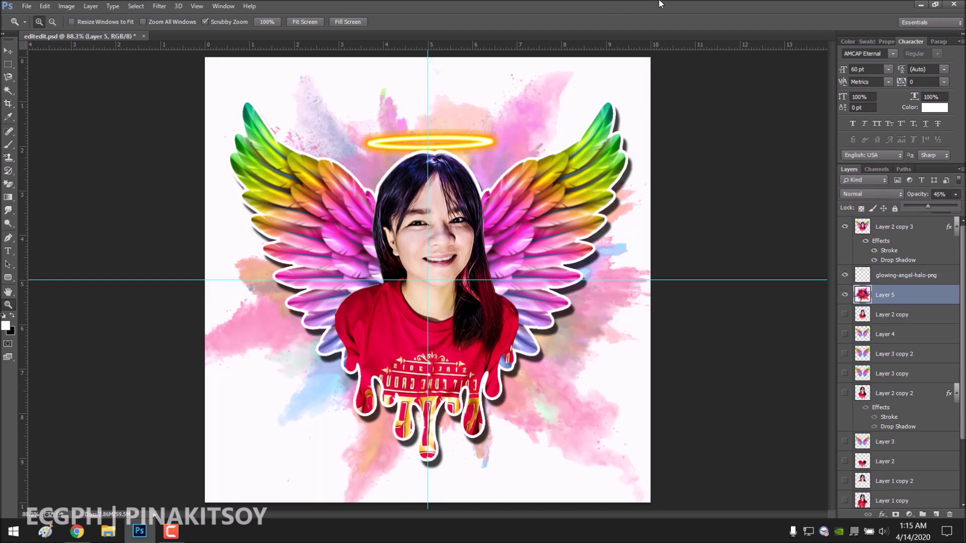
key("ctrl+t")
left_click_drag(571, 97, 576, 115)
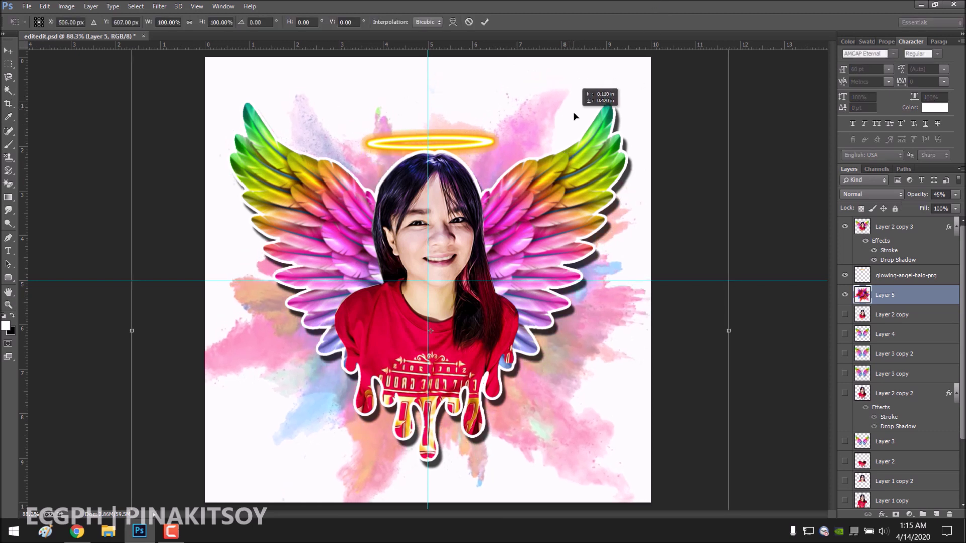
left_click_drag(576, 115, 607, 97)
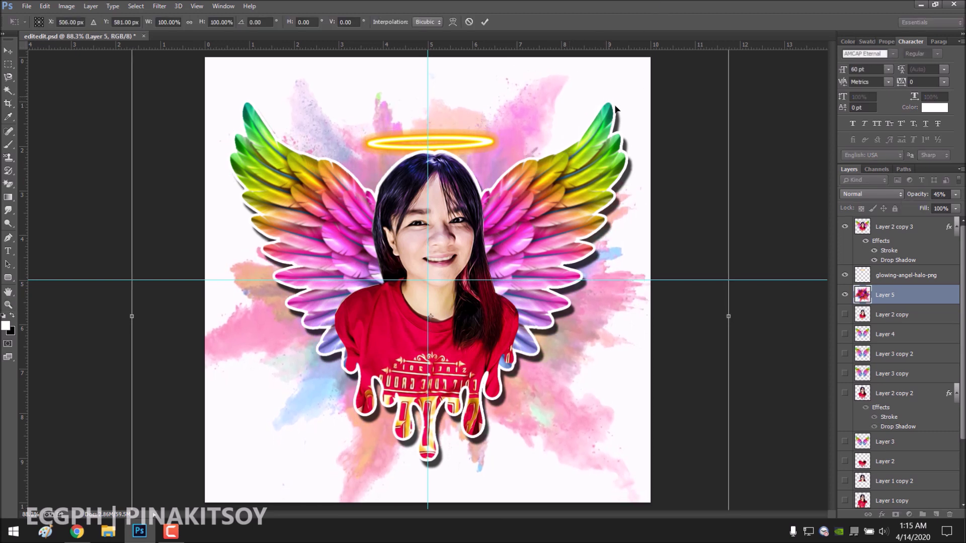
left_click(484, 22)
key("z")
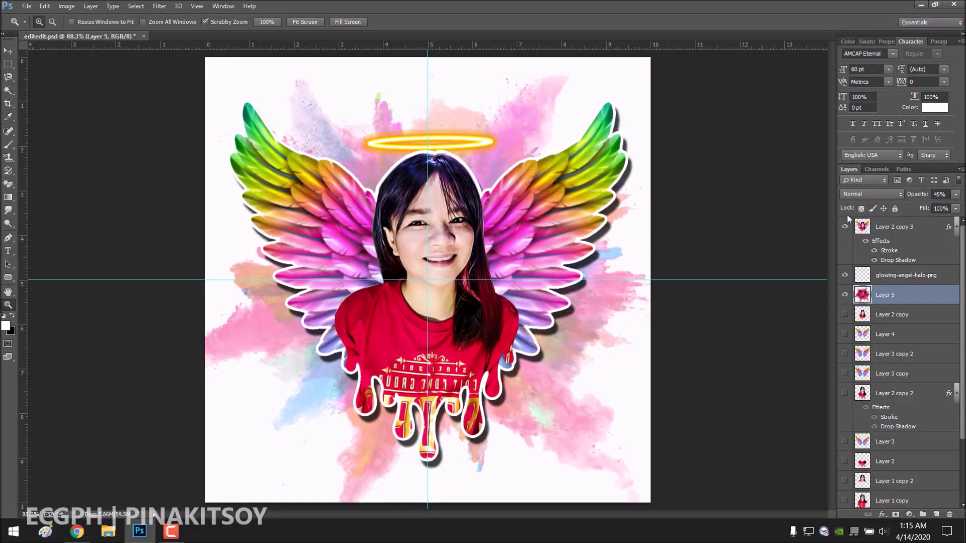
Apply Portraiture to Layer 2 copy 3 with Smoothing: Medium preset and Sharpness 21.
left_click(900, 226)
left_click(159, 6)
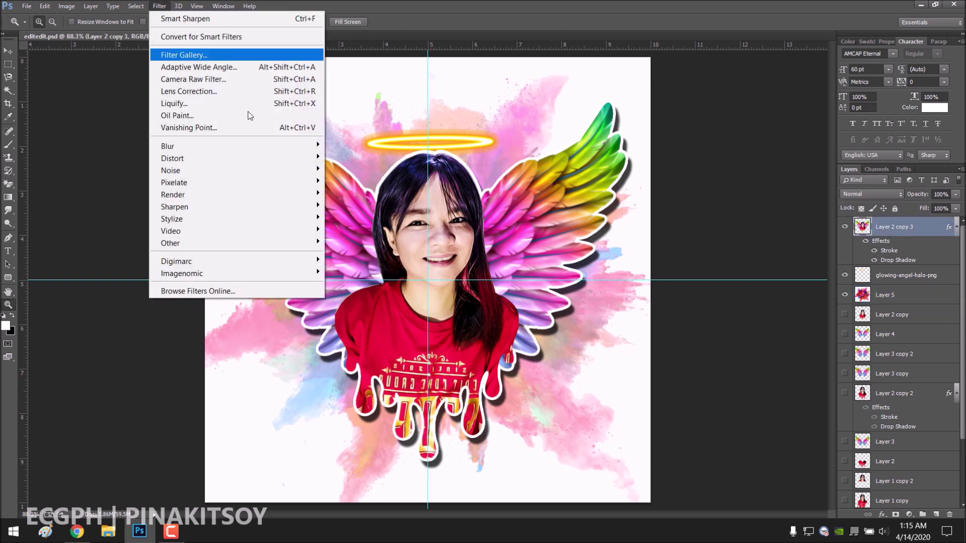
left_click(364, 273)
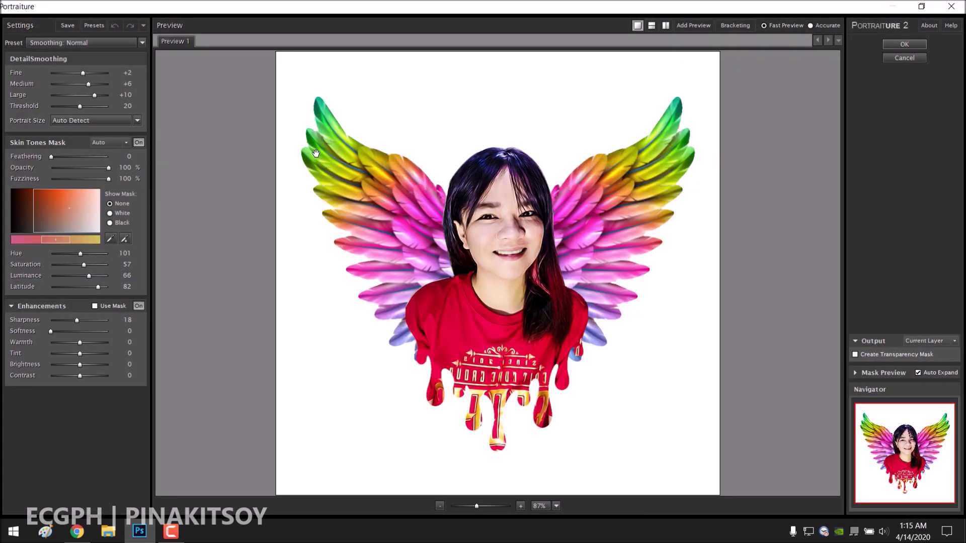
left_click(142, 42)
left_click(142, 43)
left_click(117, 83)
left_click(143, 43)
left_click(95, 151)
left_click(79, 320)
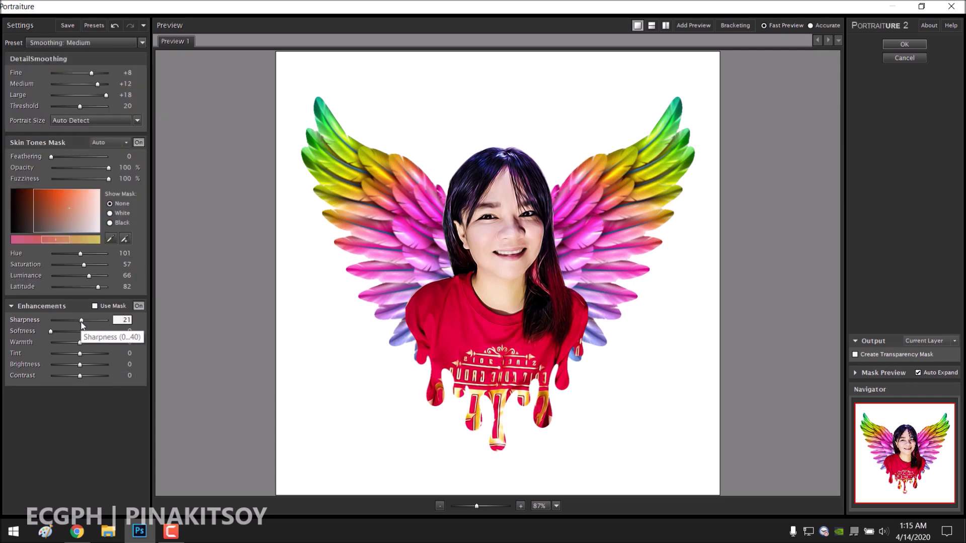
left_click(904, 44)
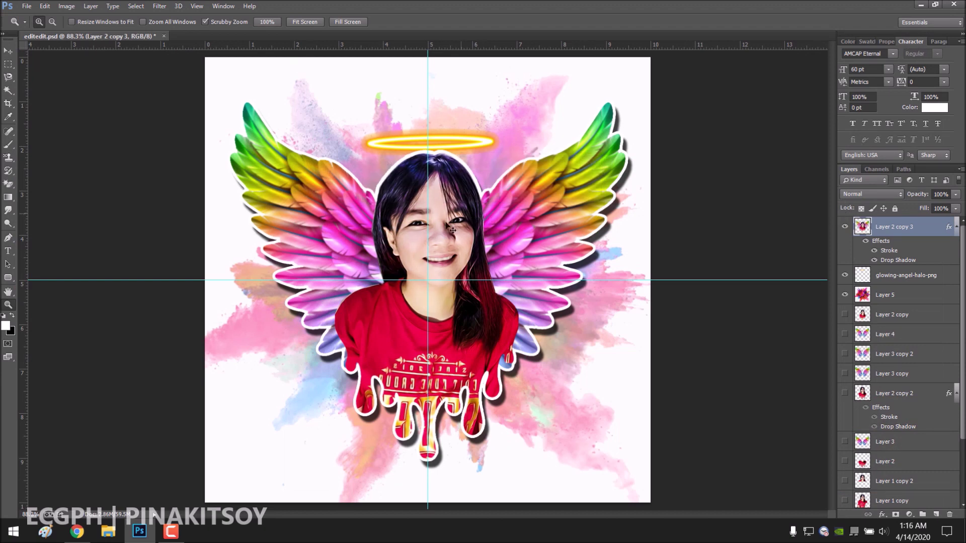
Boost the portrait layer's Vibrance to +92 with the Camera Raw filter.
left_click(487, 241)
key("ctrl+0")
left_click(158, 6)
key("Escape")
key("ctrl+shift+a")
mouse_move(700, 335)
left_mouse_down()
mouse_move(755, 335)
mouse_move(734, 335)
left_mouse_up()
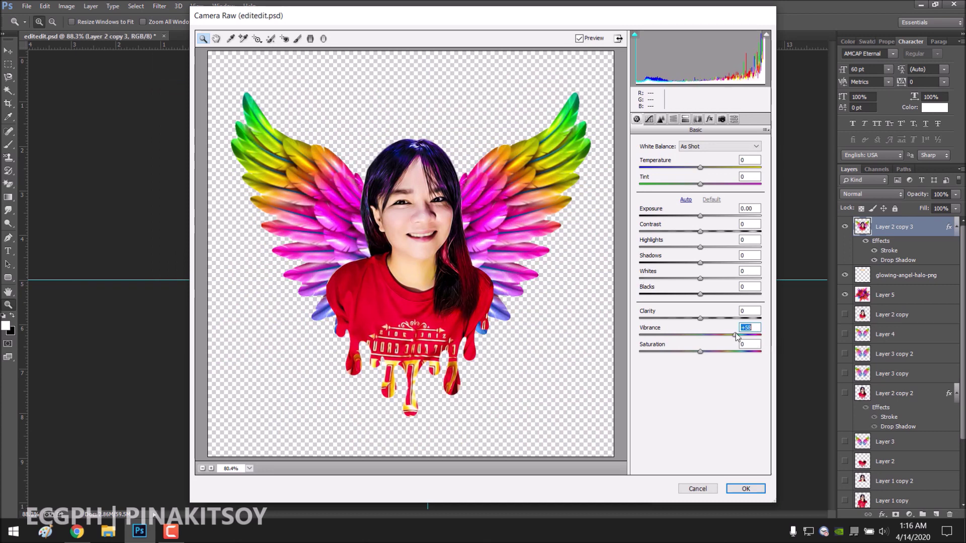
left_click(746, 488)
Fit the whole image on screen from the canvas zoom menu.
right_click(411, 308)
left_click(597, 205)
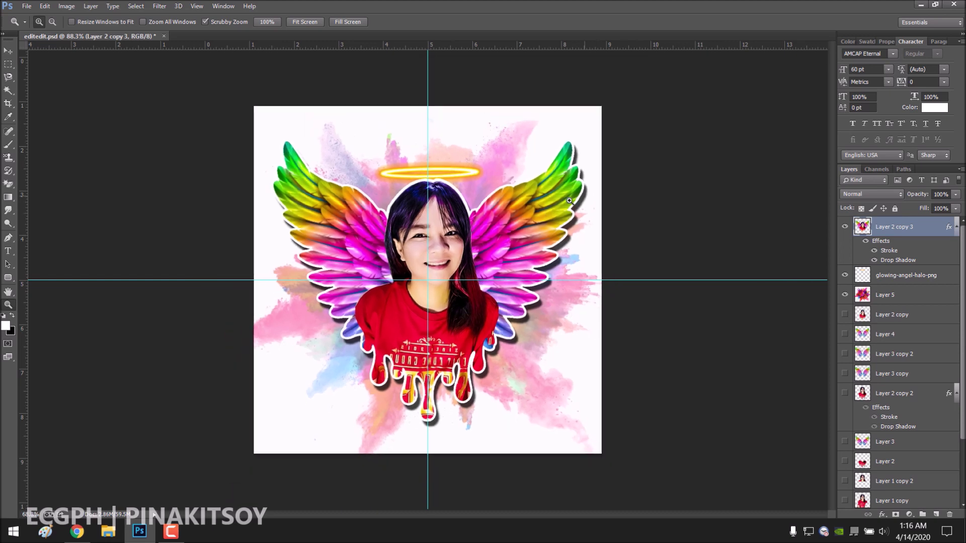
right_click(557, 200)
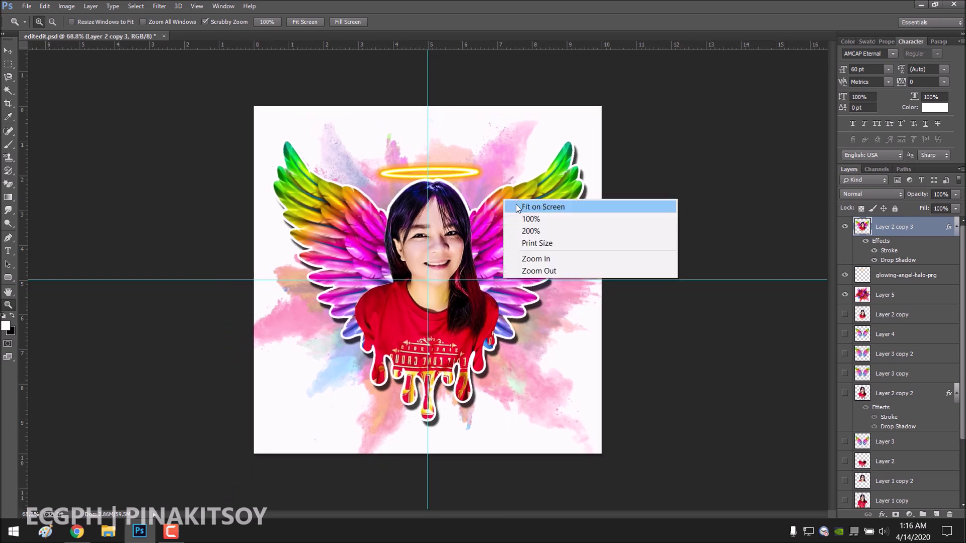
left_click(570, 203)
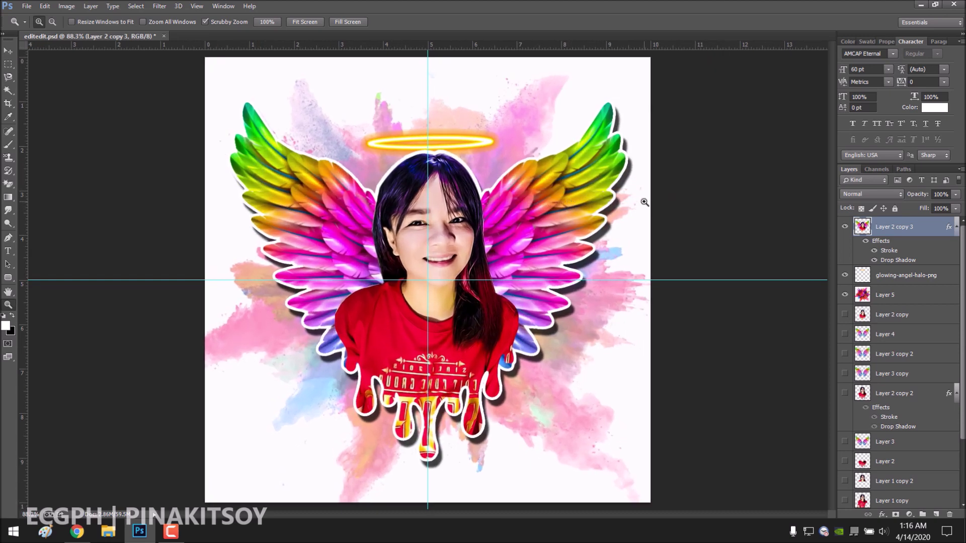
Search Google Images for 'fresh start effect', then add 'png' to the query.
left_click(76, 532)
mouse_move(171, 532)
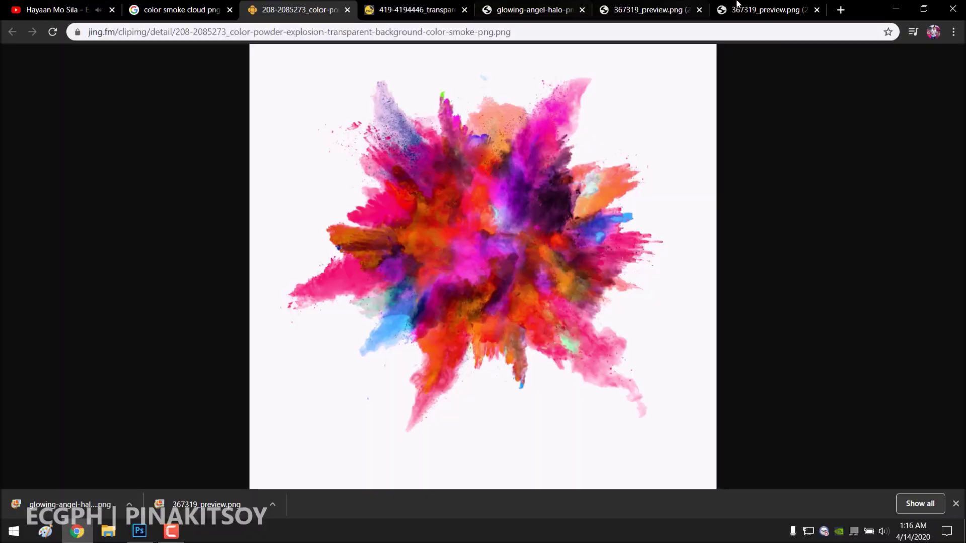
left_click(144, 532)
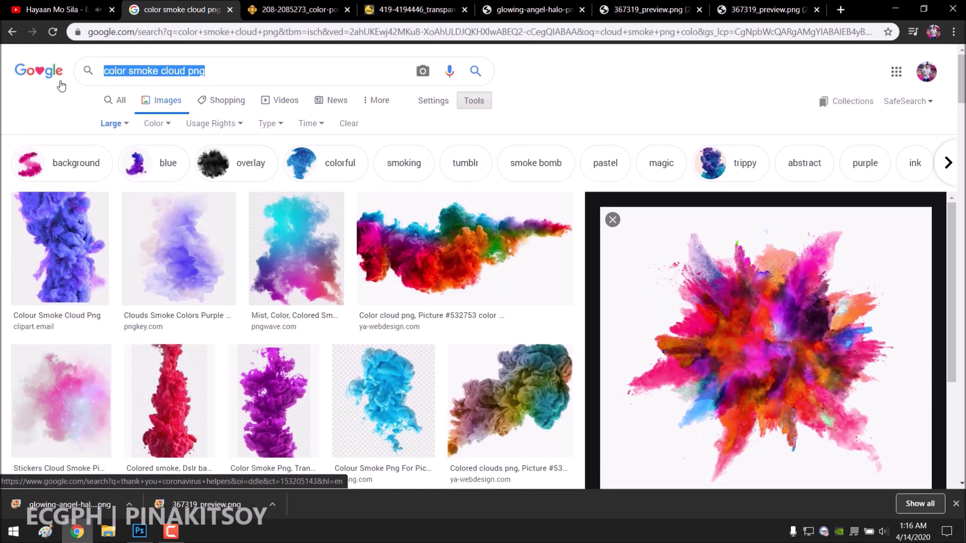
type("start ")
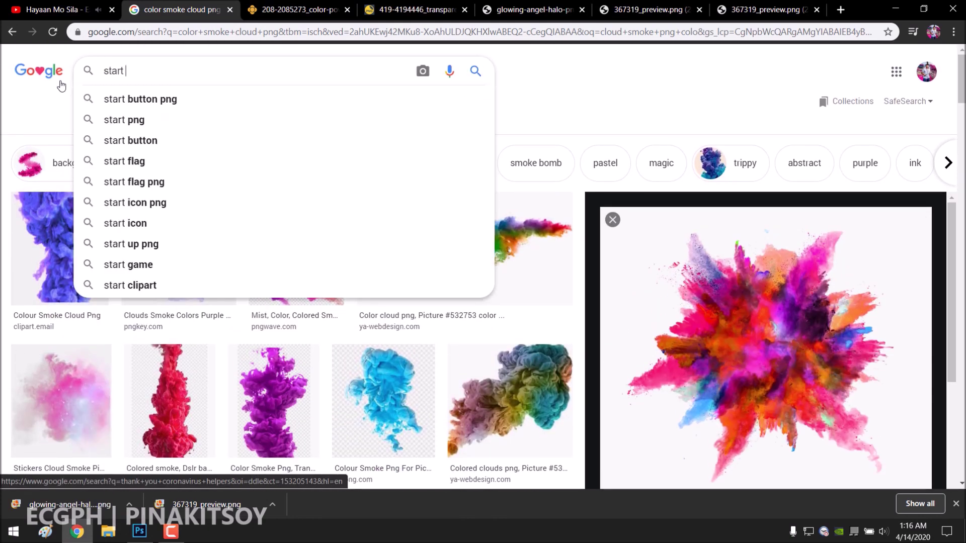
type("effec")
key("Down")
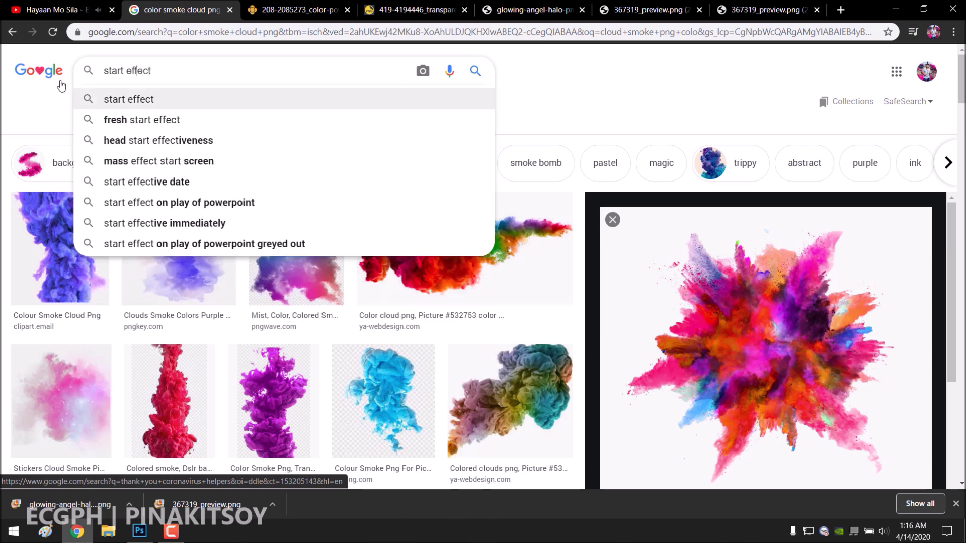
key("Down")
key("Return")
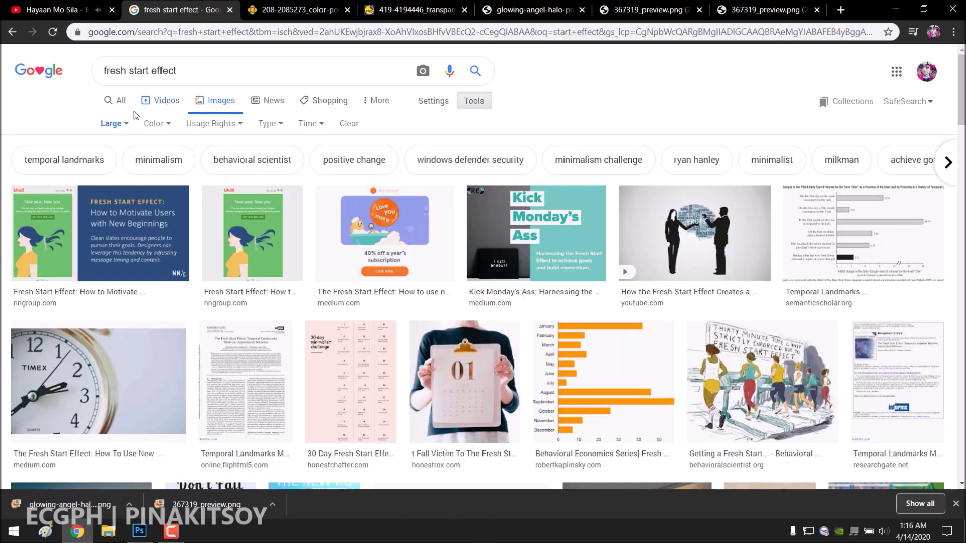
type(" png")
key("Return")
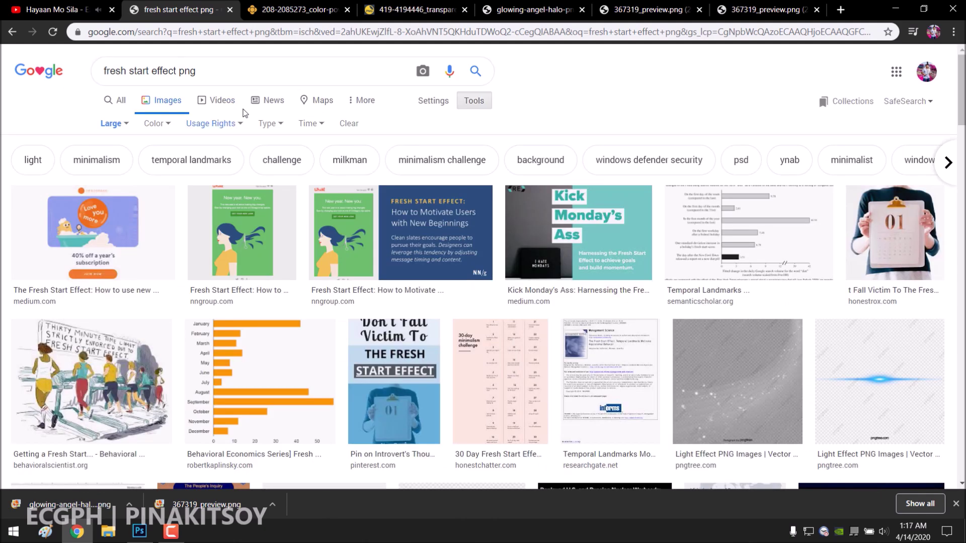
Search 'start effect png', then replace 'start' with 'stas' and browse results.
key("BackSpace")
key("Return")
scroll(103, 91, "down", 5)
scroll(103, 91, "up", 5)
left_click_drag(127, 70, 87, 69)
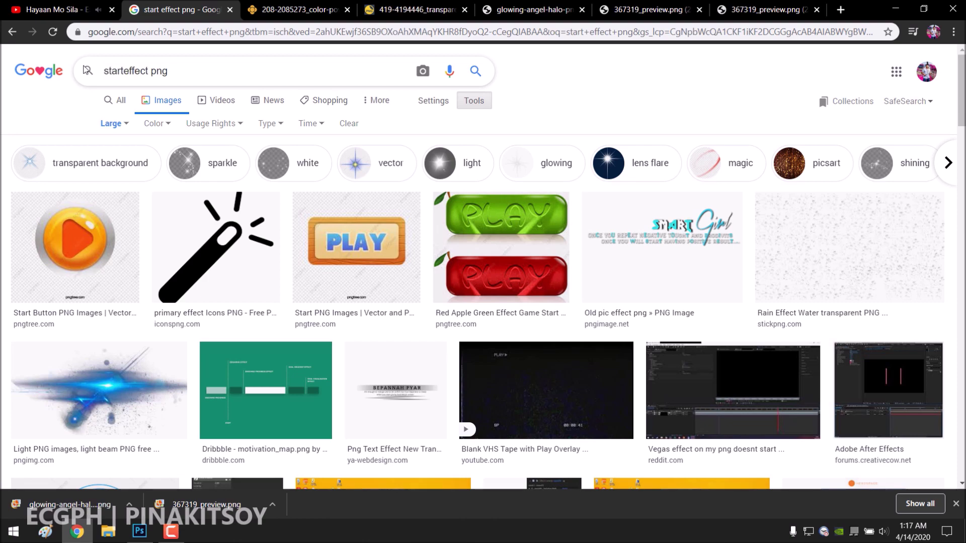
type("stas")
key("Return")
scroll(260, 138, "down", 3)
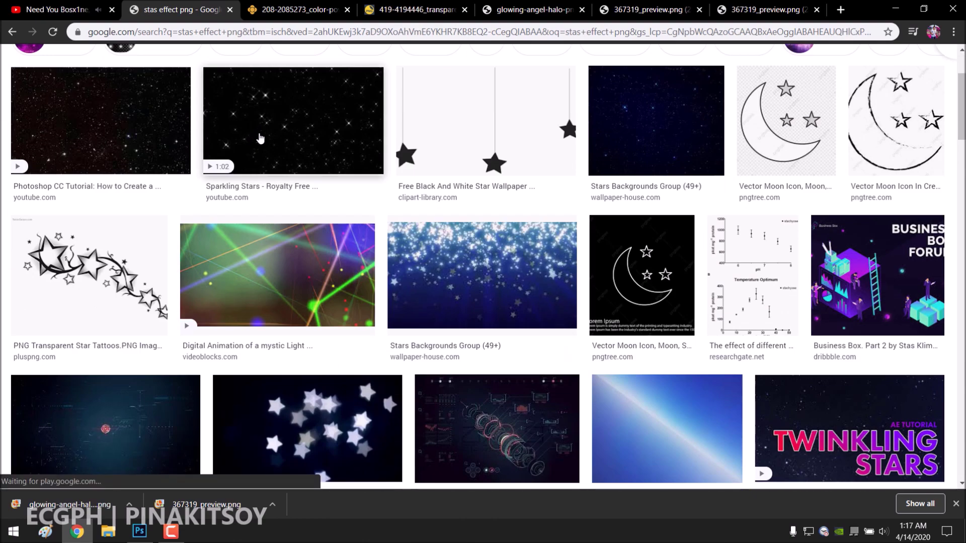
scroll(260, 139, "down", 5)
scroll(122, 69, "up", 8)
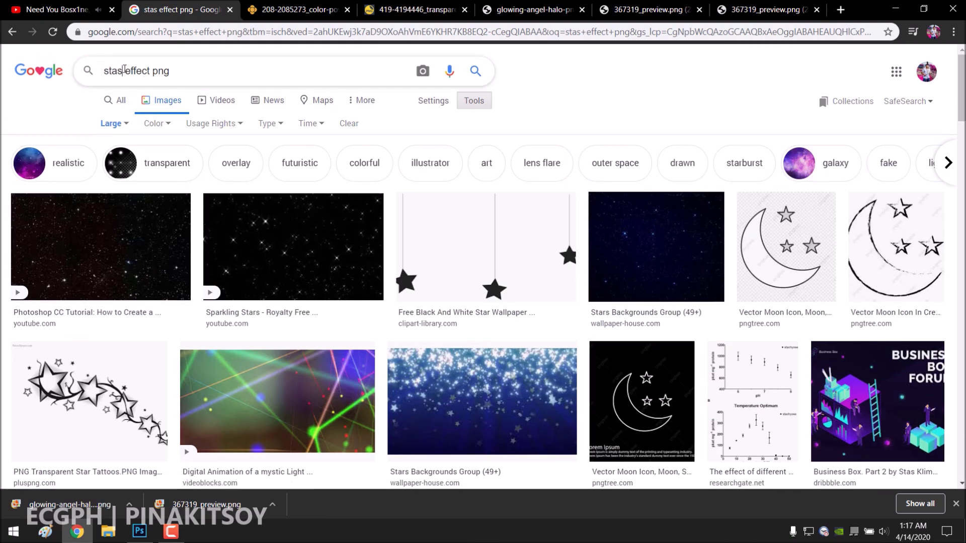
Search for gold glitter stars from the suggestions and scroll the results.
key("BackSpace")
type("rs ")
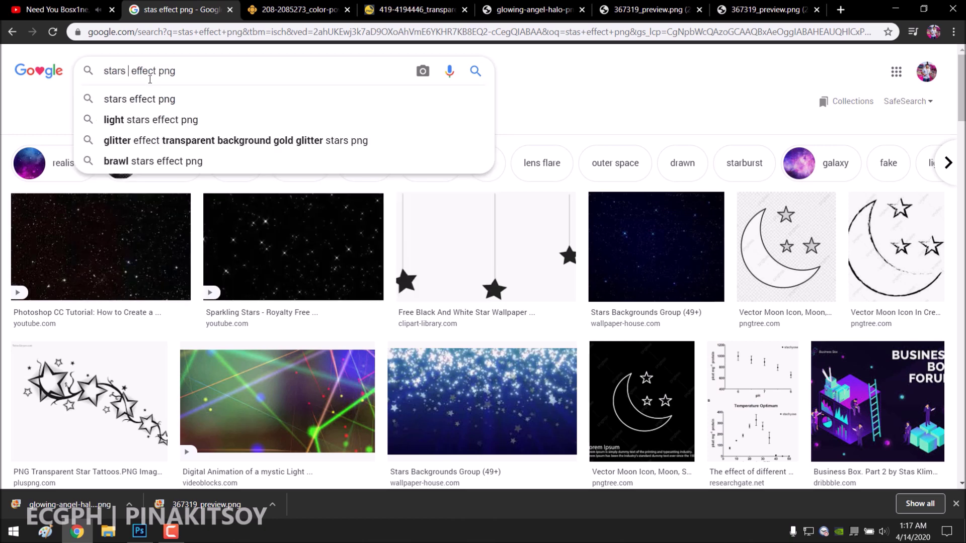
type("gl")
key("Down")
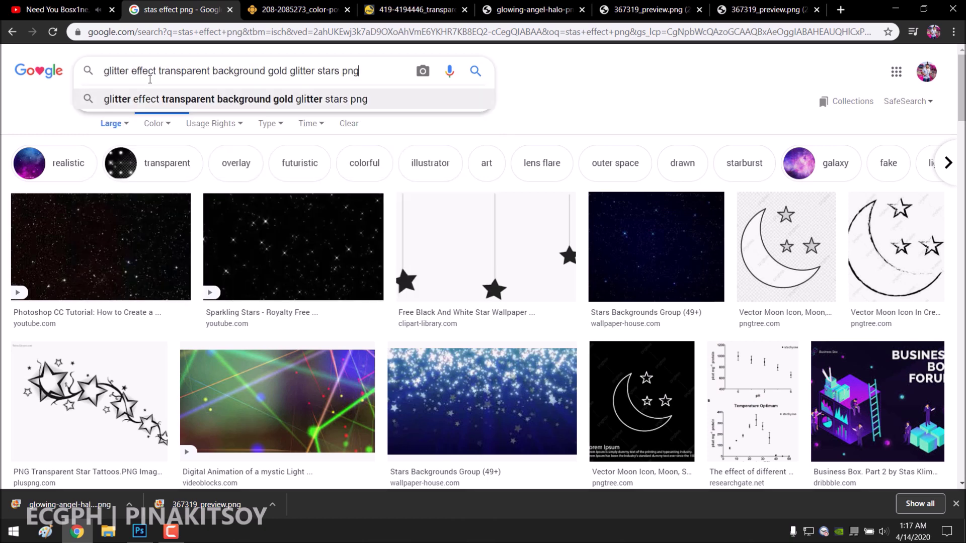
key("Return")
scroll(503, 227, "down", 3)
scroll(553, 302, "down", 6)
scroll(587, 350, "down", 1)
Preview a glitter result and the White Sparks glitter image.
left_click(586, 350)
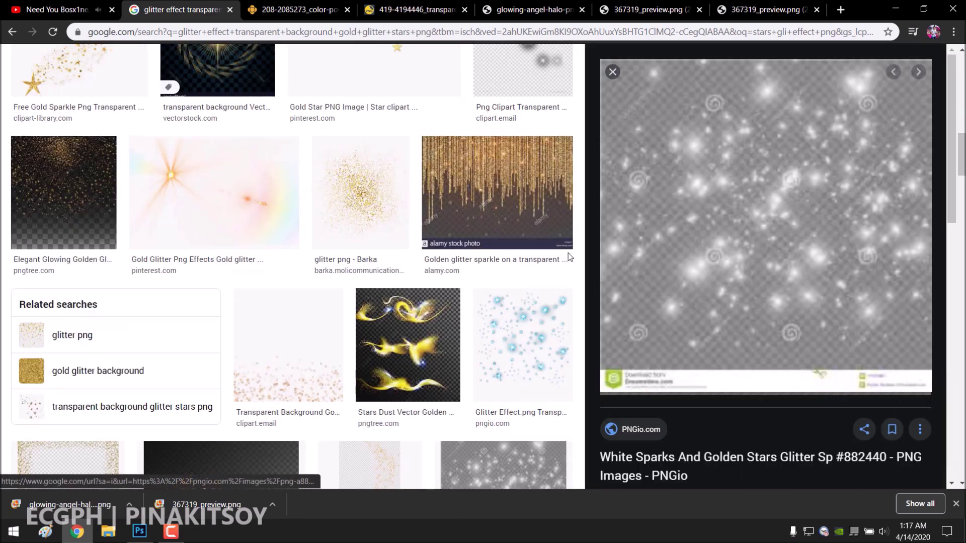
scroll(121, 151, "down", 8)
scroll(121, 151, "down", 2)
left_click(119, 150)
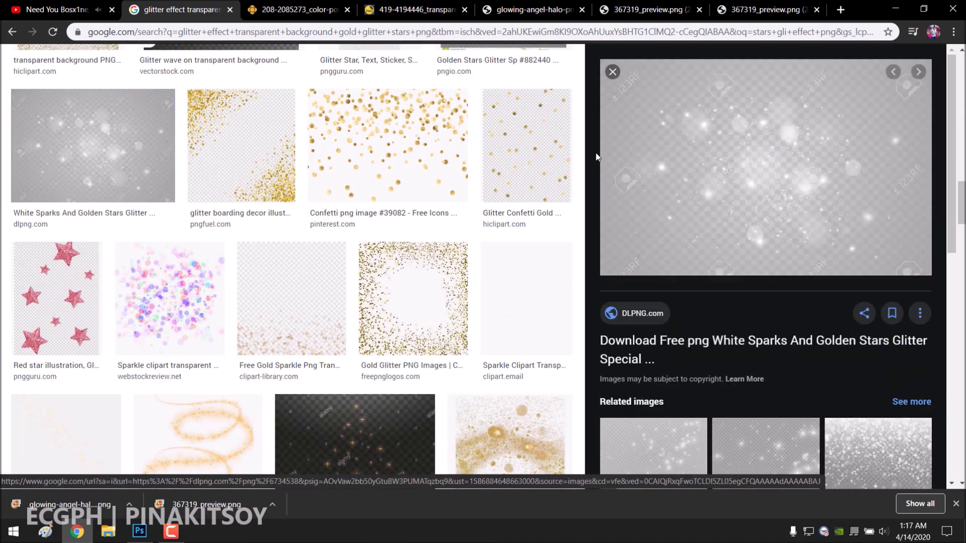
scroll(362, 176, "down", 4)
scroll(362, 178, "down", 4)
scroll(189, 157, "down", 2)
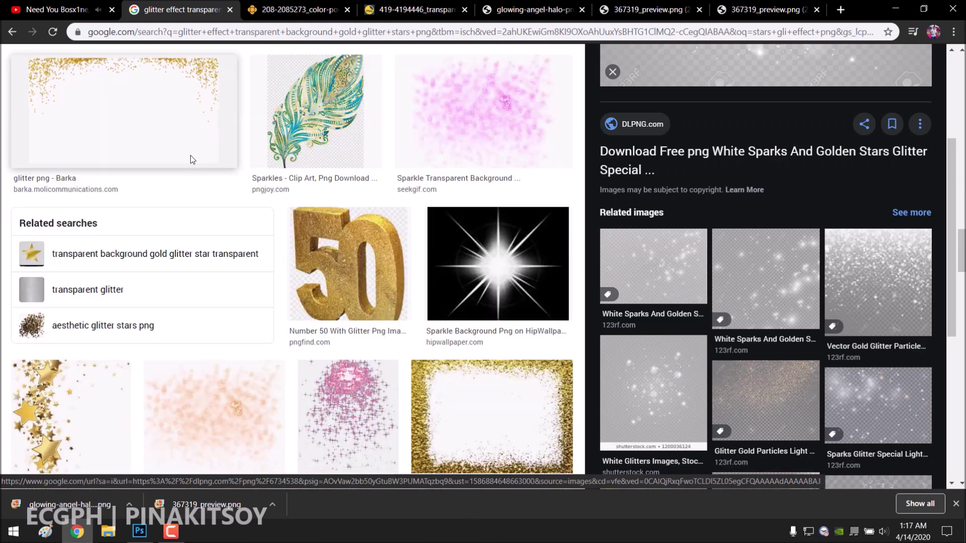
scroll(438, 194, "down", 5)
scroll(438, 194, "down", 6)
scroll(427, 186, "down", 7)
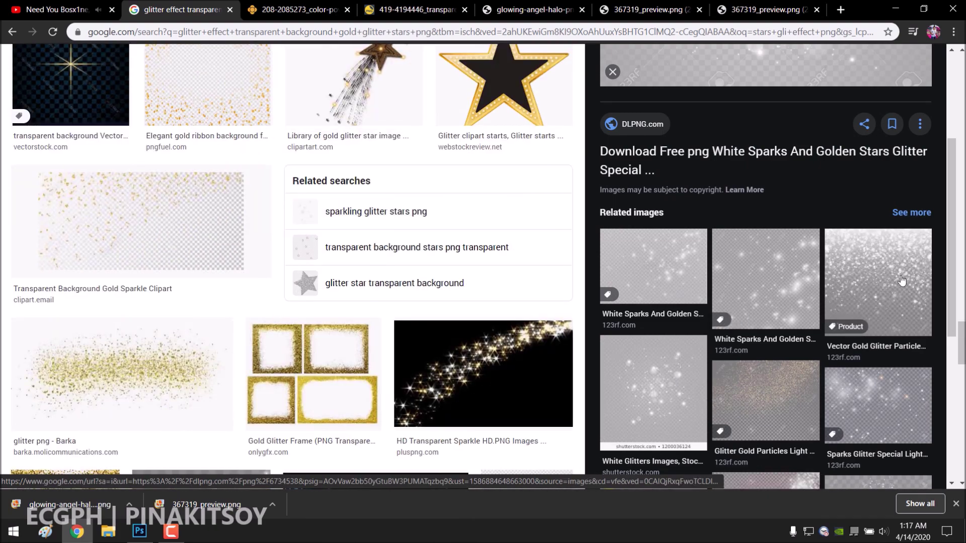
Preview the gold glitter particles and Sparkles Transparent Background images.
left_click(855, 311)
scroll(418, 180, "down", 5)
scroll(352, 171, "down", 3)
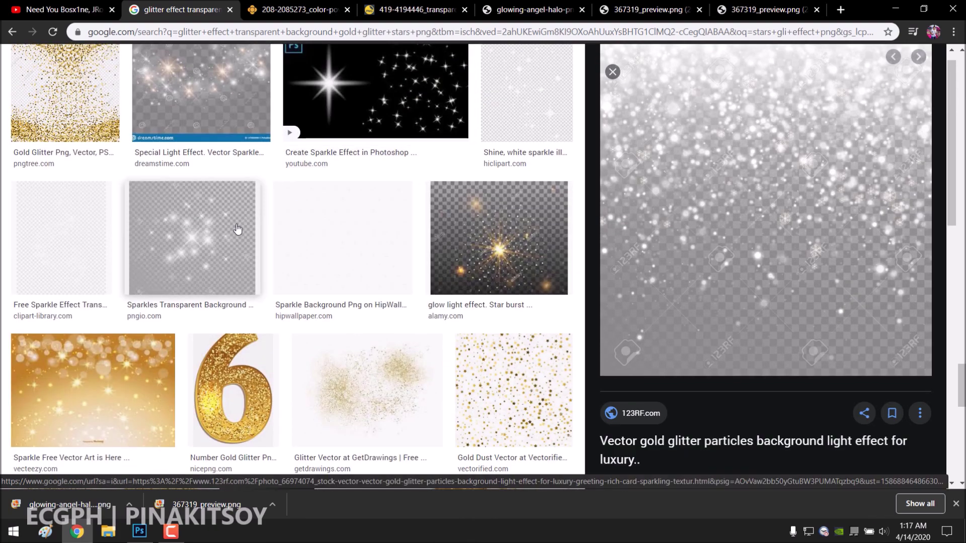
left_click(237, 216)
scroll(788, 266, "down", 3)
scroll(787, 259, "up", 3)
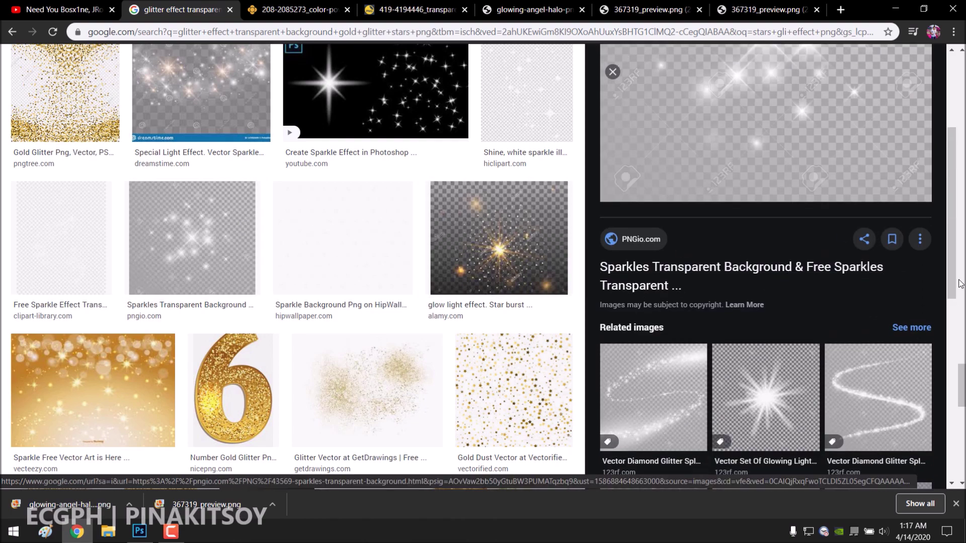
scroll(790, 247, "up", 15)
Search 'sparkles png' and resume the paused YouTube video.
left_click_drag(331, 69, 96, 70)
type("sprakle")
key("Down")
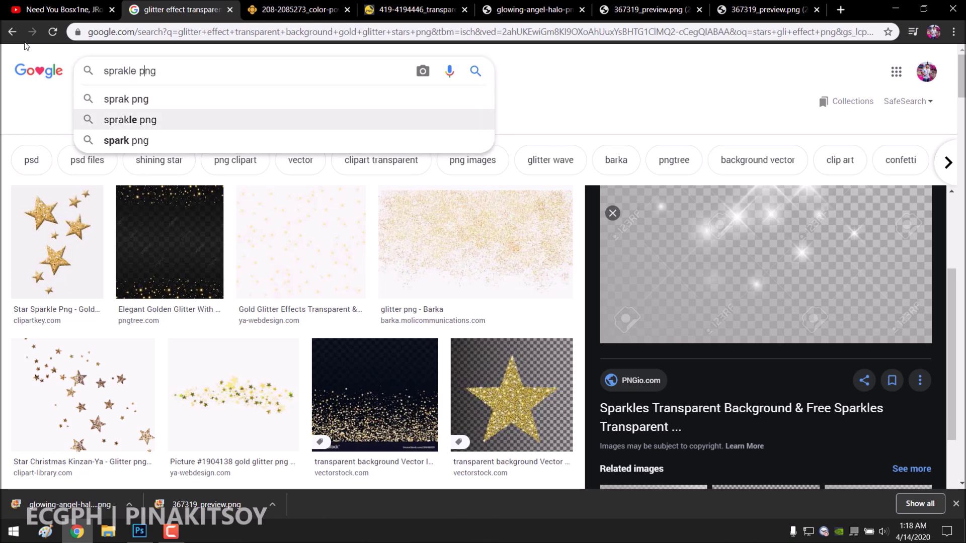
type("s")
key("Return")
left_click(65, 9)
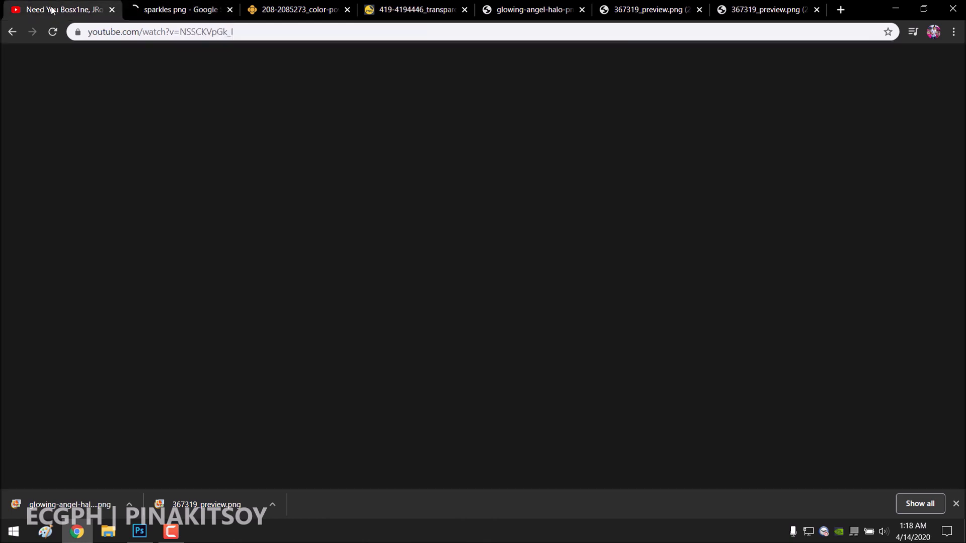
Open the 5 Gold Sparkle image from the sparkles png results in a new tab.
left_click(536, 289)
left_click(199, 3)
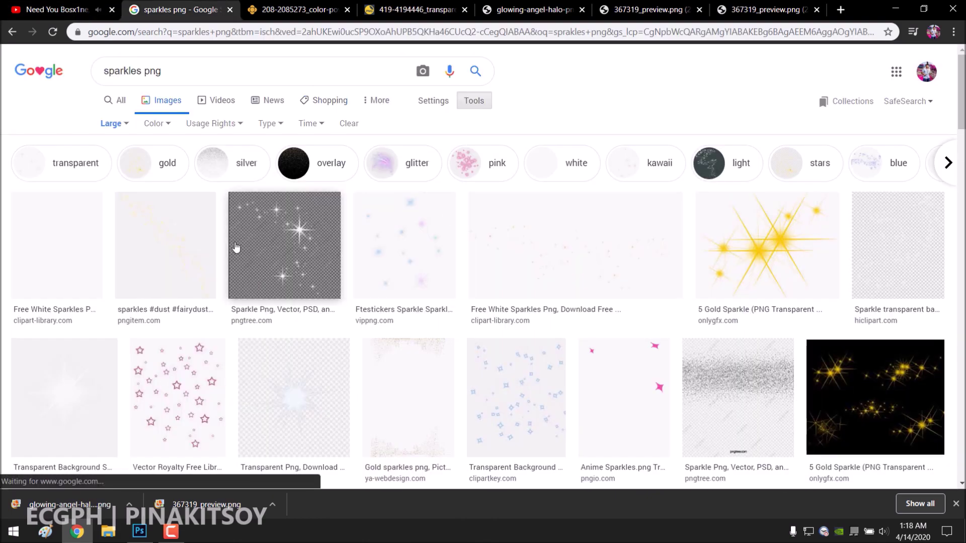
left_click(854, 392)
right_click(839, 228)
left_click(805, 310)
scroll(766, 302, "down", 2)
scroll(450, 209, "up", 7)
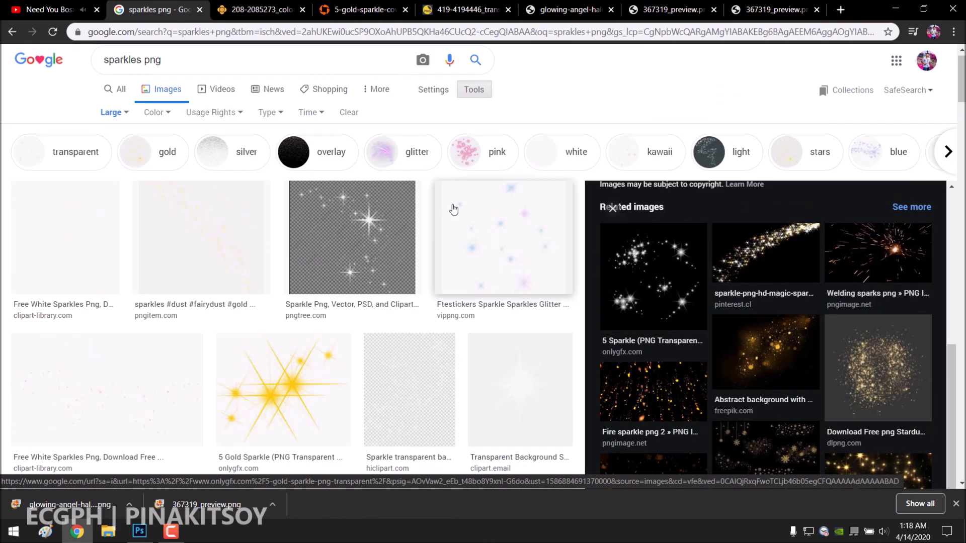
Preview the white sparkles result and close the colour powder and gold sparkle tabs.
left_click(199, 252)
left_click(67, 128)
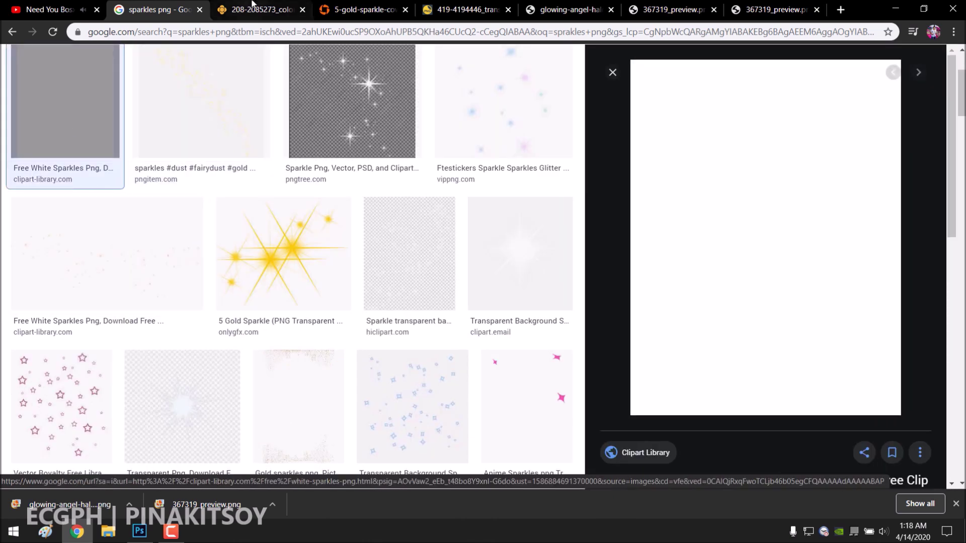
left_click(262, 10)
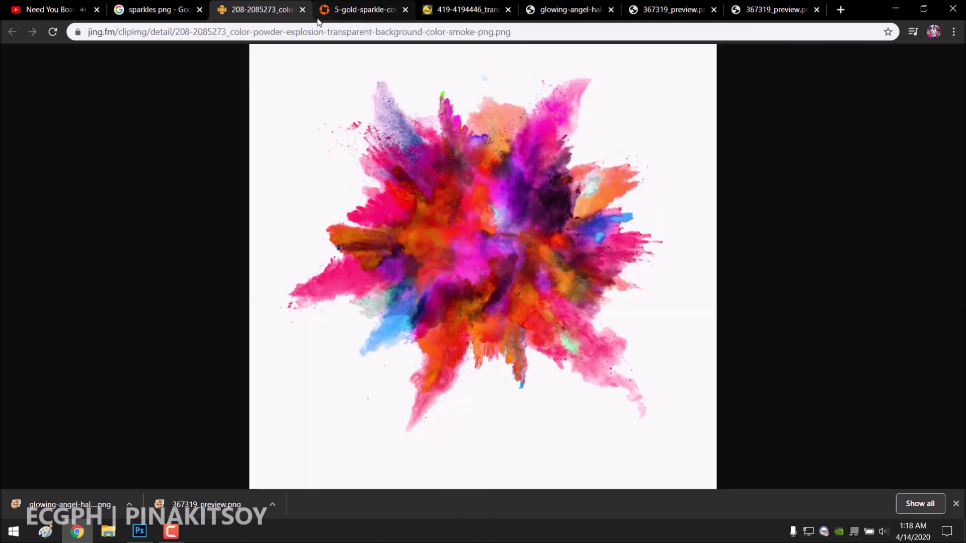
left_click(302, 9)
right_click(511, 309)
right_click(548, 315)
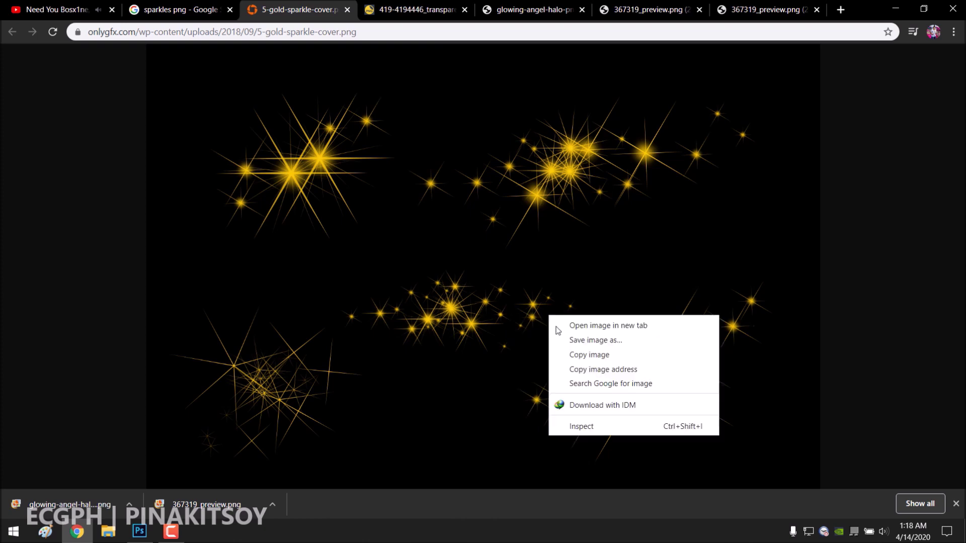
left_click(471, 190)
left_click(350, 10)
left_click(349, 11)
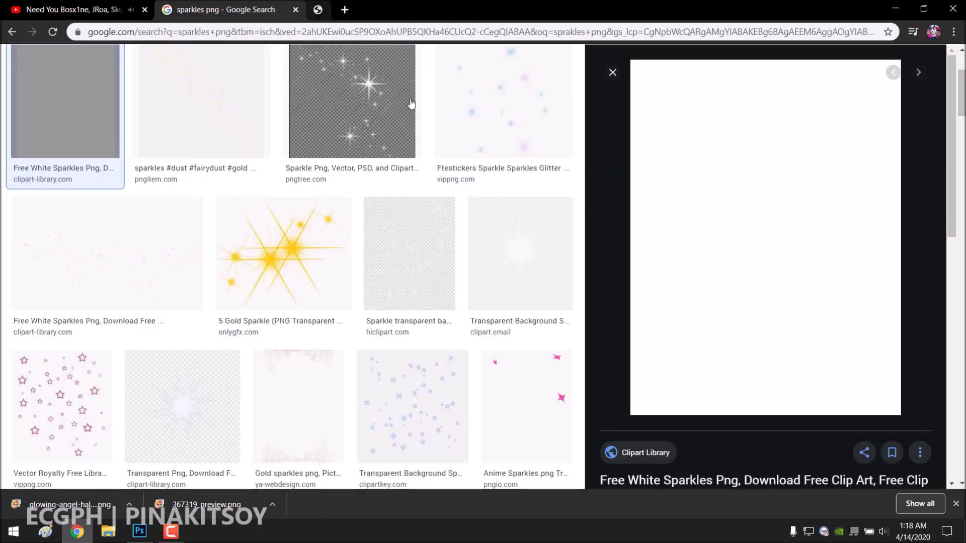
left_click(347, 9)
Open the Pngtree sparkle page and view the Ftestickers sparkle image full size.
left_click(352, 100)
middle_click(732, 332)
left_click(443, 120)
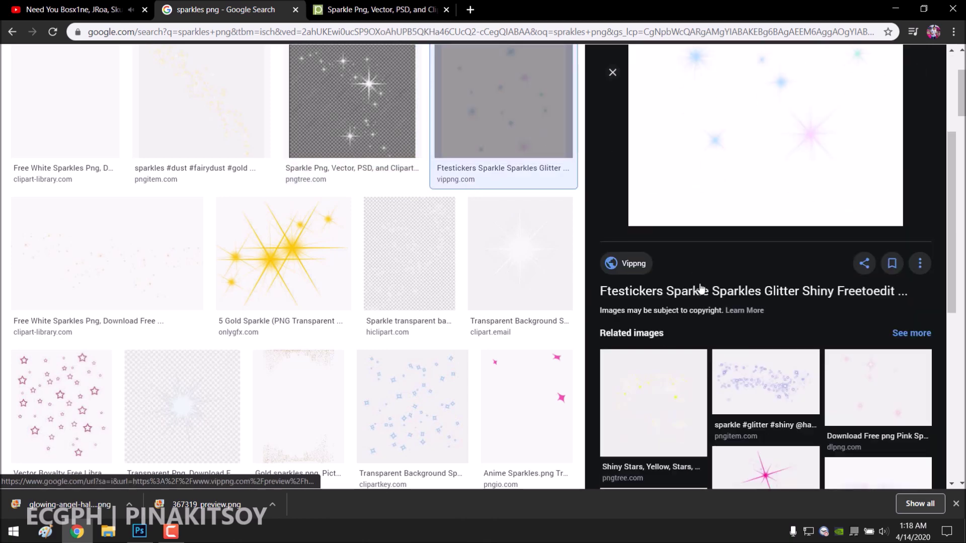
right_click(743, 196)
left_click(802, 305)
left_click(574, 222)
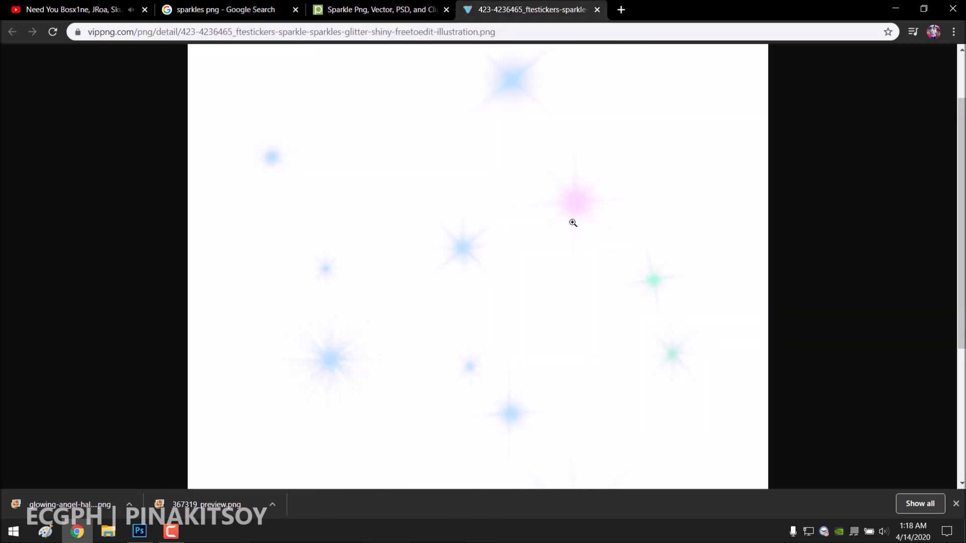
left_click(213, 2)
scroll(226, 251, "down", 3)
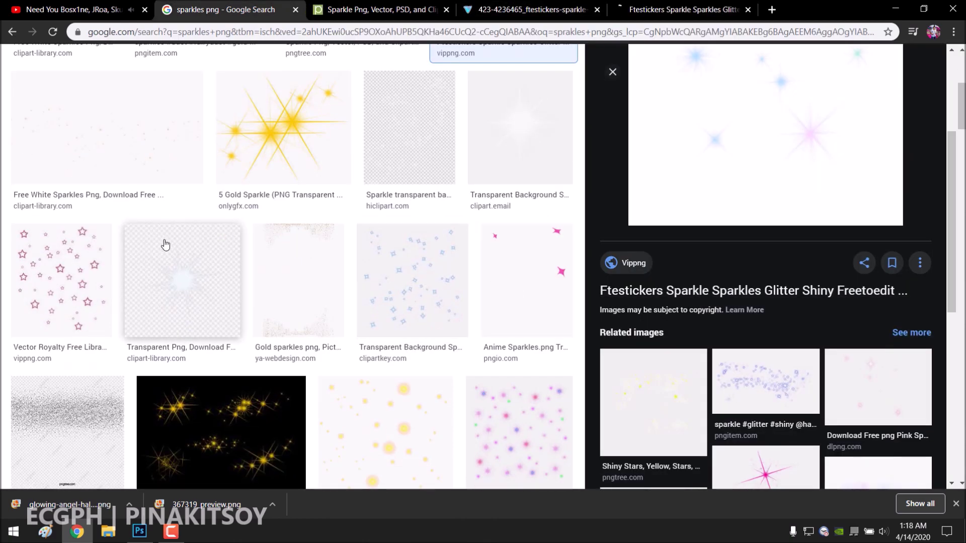
Open the pink vector stars image in a new tab and compare it with the vippng page.
left_click(60, 151)
right_click(768, 331)
left_click(846, 228)
left_click(629, 9)
left_click(764, 9)
left_click(629, 9)
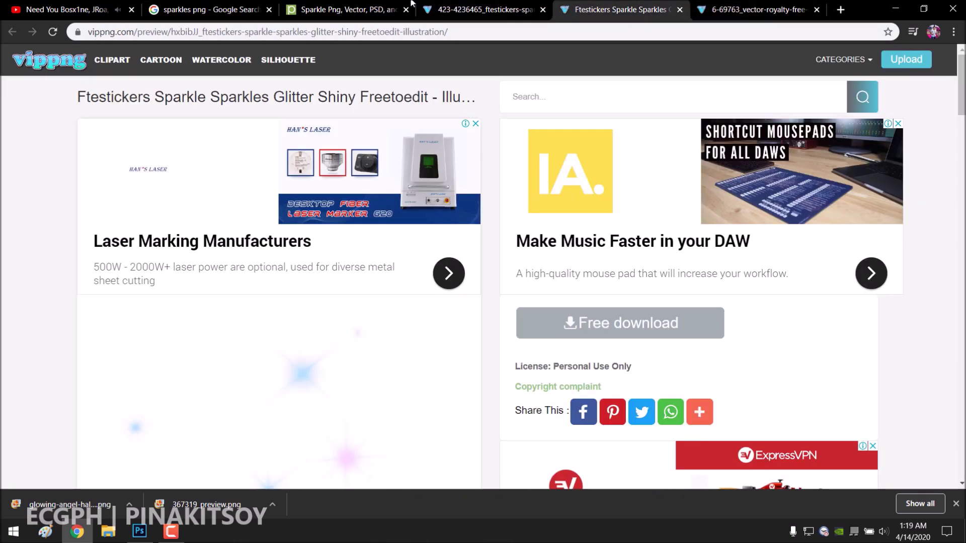
scroll(337, 231, "down", 5)
left_click(760, 9)
left_click(212, 9)
Copy the full-size vippng pink stars image and paste it into Photoshop as a new layer.
right_click(743, 370)
left_click(743, 370)
left_click(634, 9)
right_click(637, 233)
left_click(649, 238)
left_click(674, 9)
right_click(482, 272)
left_click(749, 66)
right_click(510, 193)
left_click(526, 233)
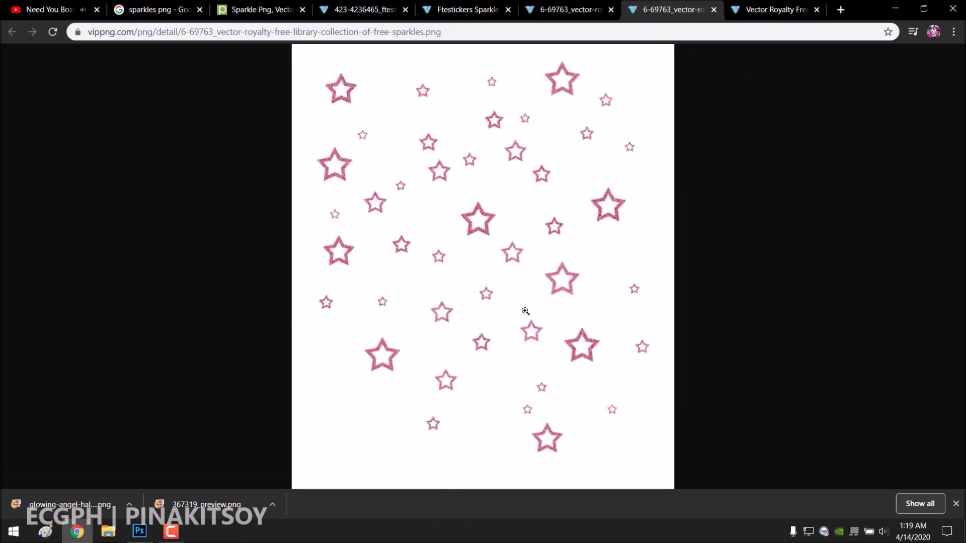
key("alt+Tab")
key("ctrl+v")
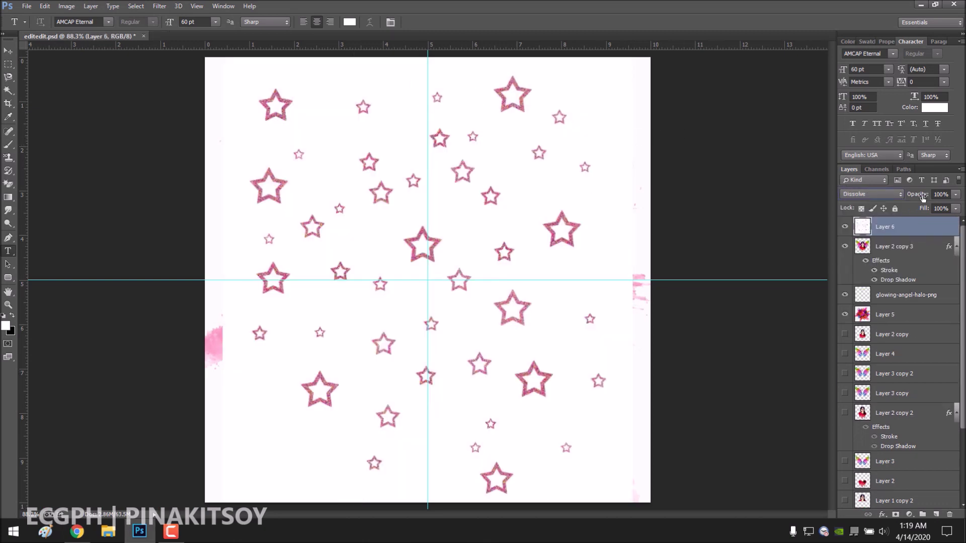
Cycle the stars layer's blend modes and settle on Multiply.
key("Down")
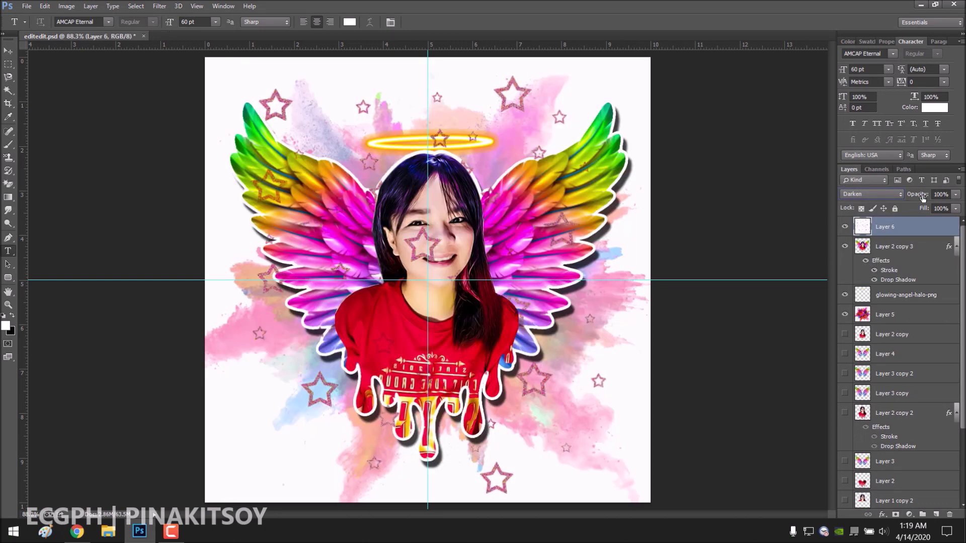
key("Down")
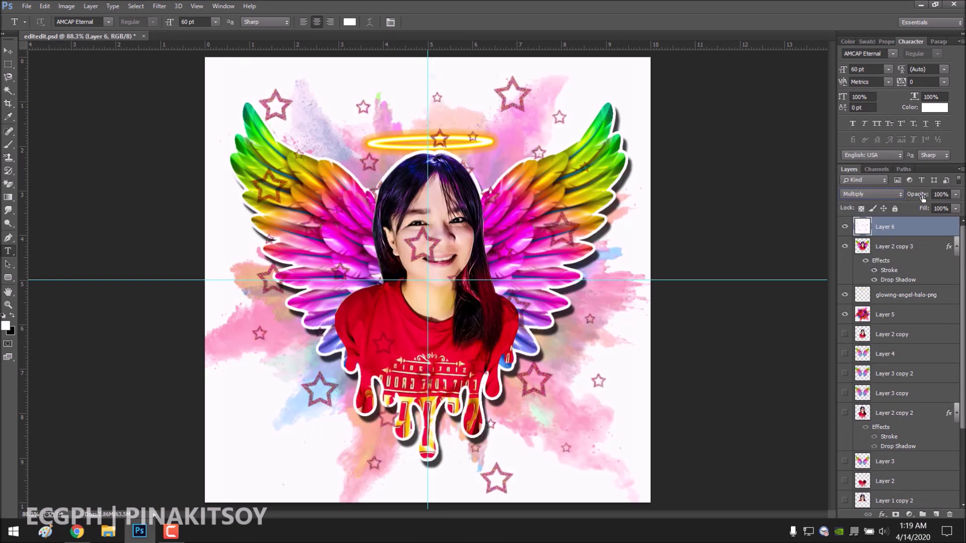
key("Down")
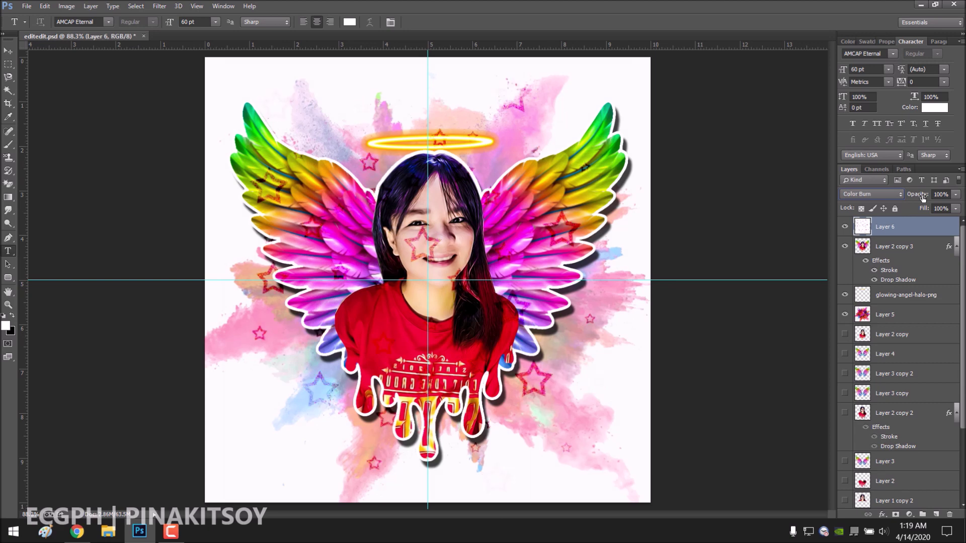
key("Down")
key("Down")
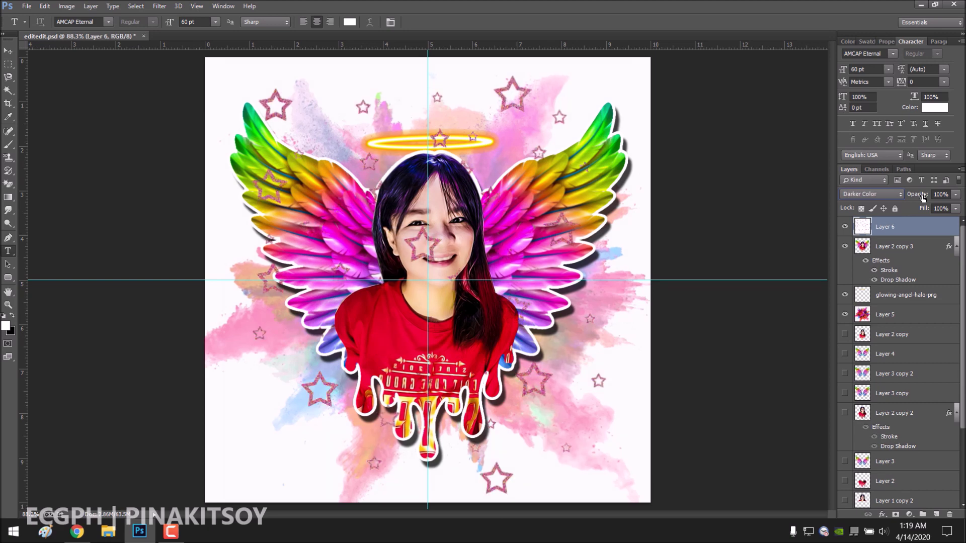
key("Down")
key("Down")
key("Down")
key("Down")
key("Down")
key("Up")
key("Up")
key("Up")
key("Up")
key("Up")
key("Up")
key("Up")
key("Up")
key("Down")
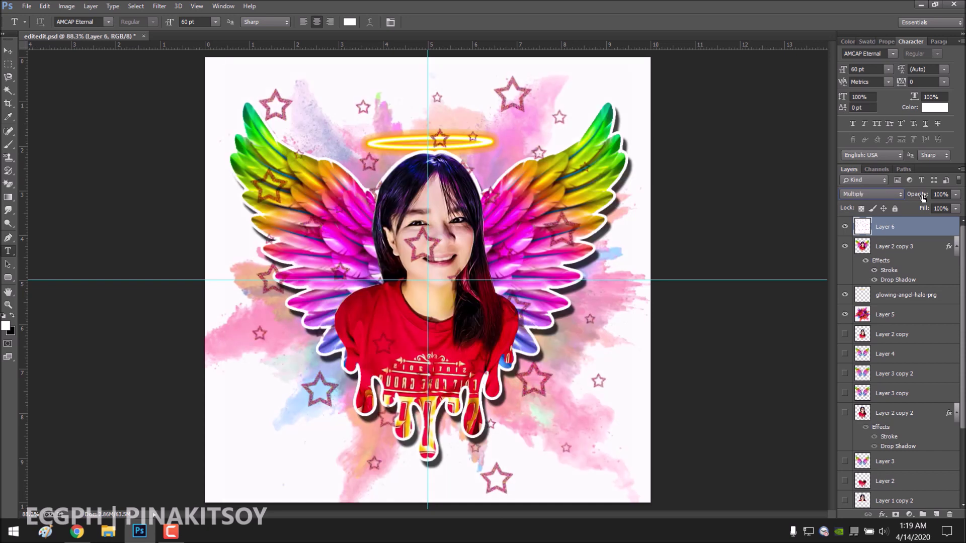
key("Down")
Move the stars layer below the portrait layer and zoom out to the whole canvas.
left_click_drag(918, 277, 918, 278)
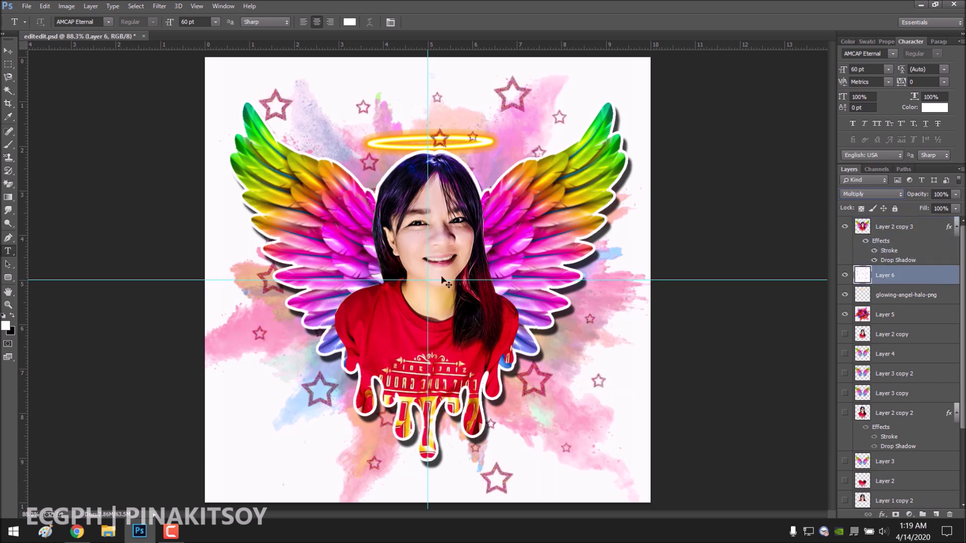
key("ctrl+t")
left_click(486, 22)
left_click(8, 305)
left_click_drag(498, 237, 455, 237)
Place the stars below the halo and enlarge them to about 114%.
left_click_drag(890, 277, 891, 296)
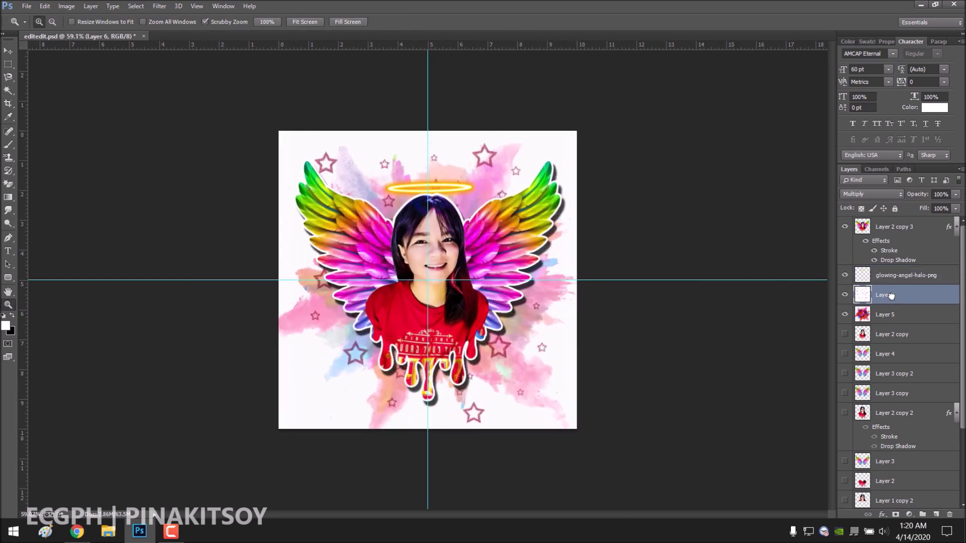
key("ctrl+t")
left_click_drag(576, 131, 613, 135)
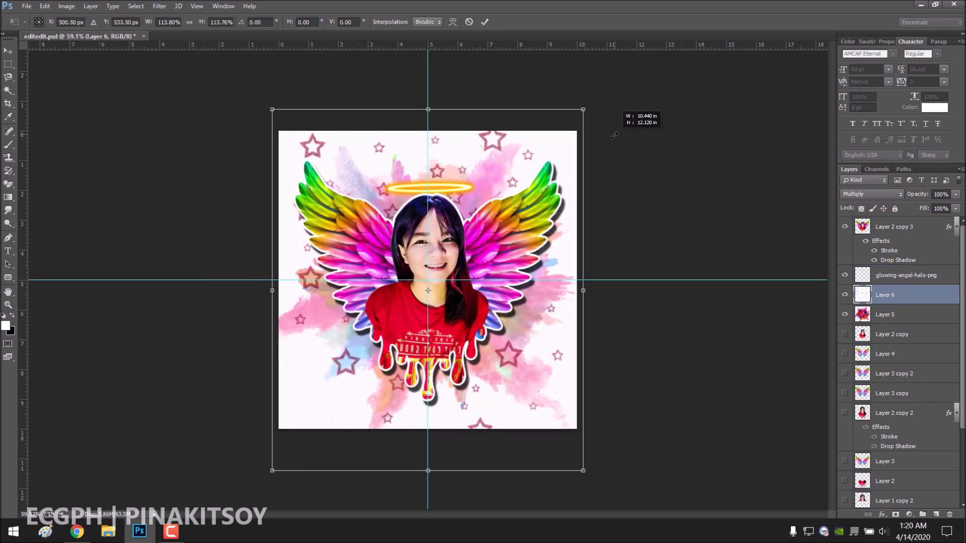
left_click(485, 21)
key("z")
left_click_drag(557, 356, 570, 332)
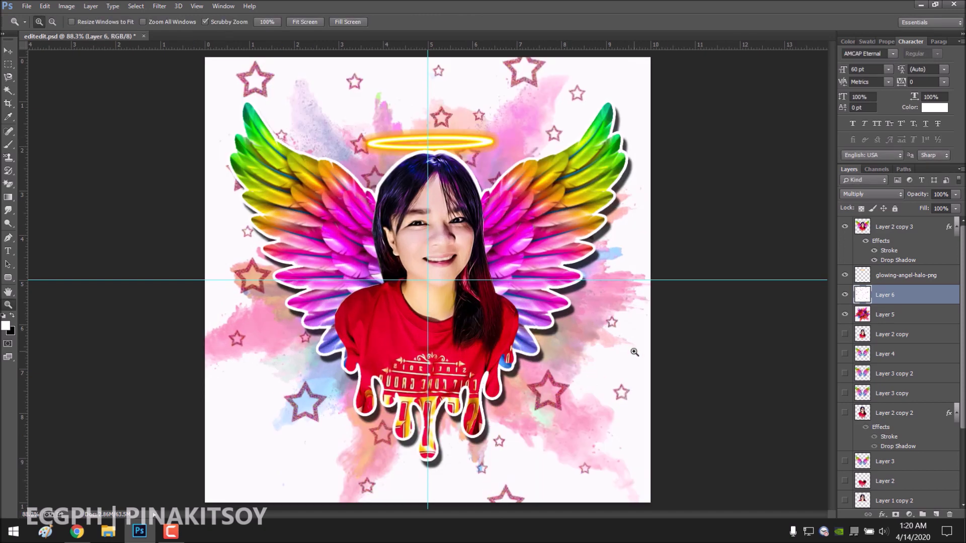
left_click(879, 245)
key("t")
left_click(77, 532)
Close the leftover sparkle tabs and open Facebook.
left_click(200, 10)
left_click(200, 10)
left_click(201, 10)
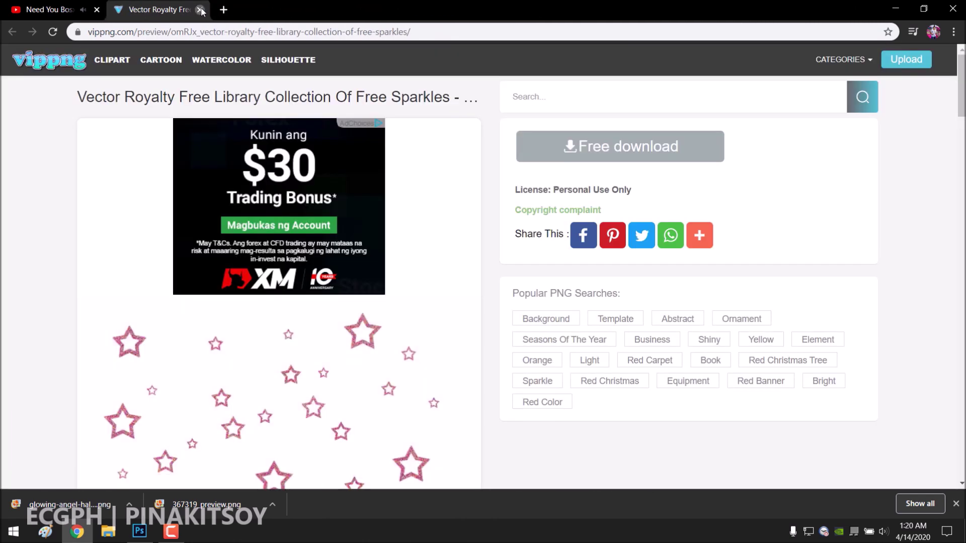
left_click(200, 10)
left_click(168, 10)
left_click(340, 323)
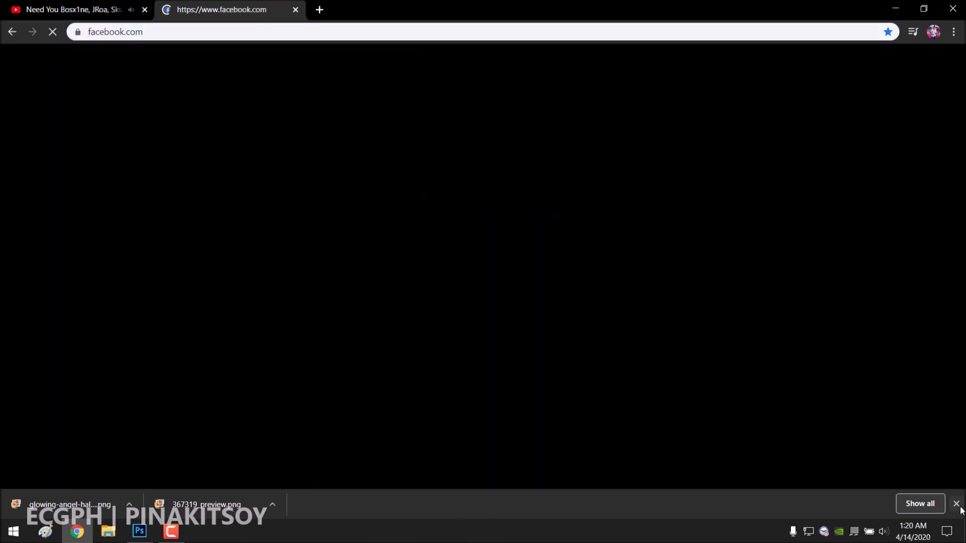
left_click(956, 503)
Open the Edit Core Group PH group and browse its photos and albums.
left_click(151, 223)
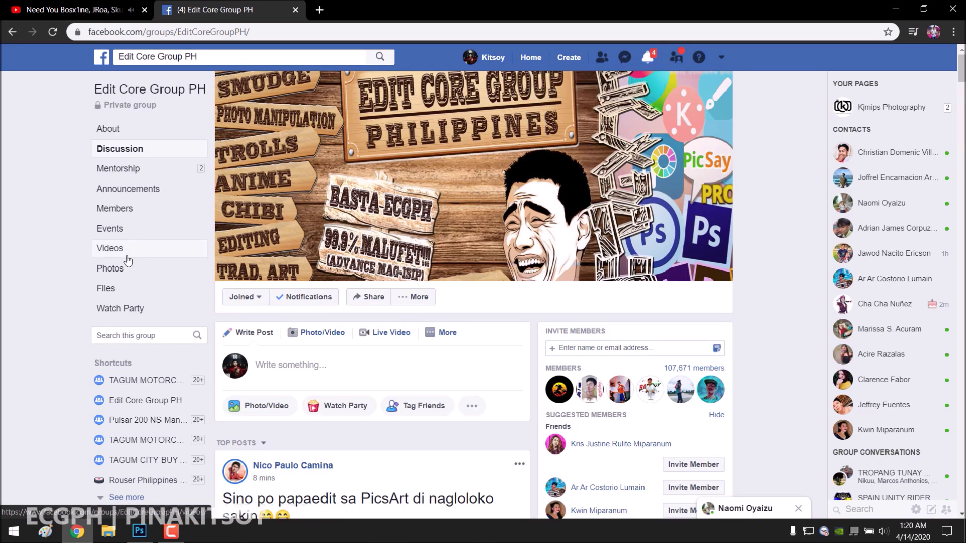
left_click(119, 267)
scroll(233, 283, "down", 3)
left_click(278, 207)
scroll(360, 231, "down", 5)
scroll(360, 230, "down", 5)
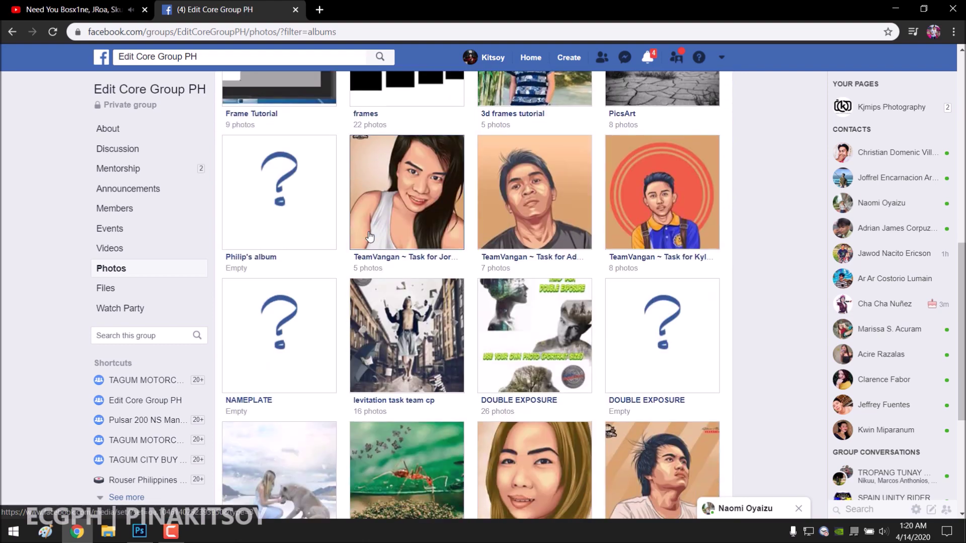
scroll(360, 230, "down", 10)
scroll(173, 342, "up", 17)
Search the group for 'ecgph logo' and review the logo posts.
left_click(167, 334)
type("ecgph logo")
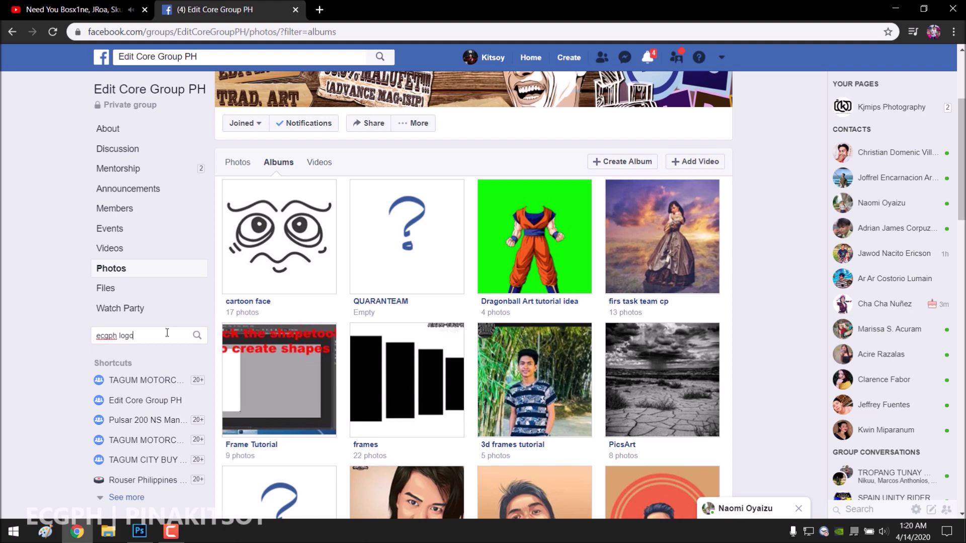
key("Return")
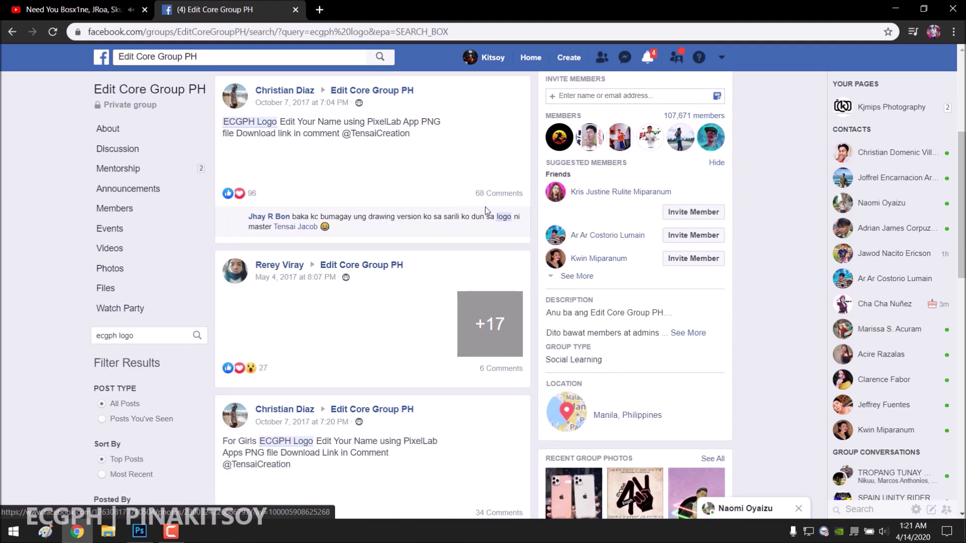
left_click(491, 151)
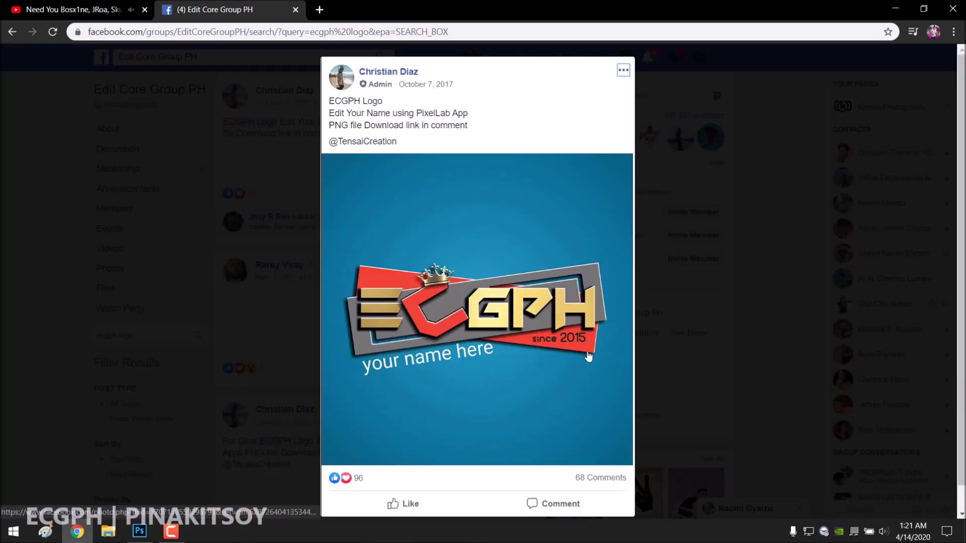
key("Escape")
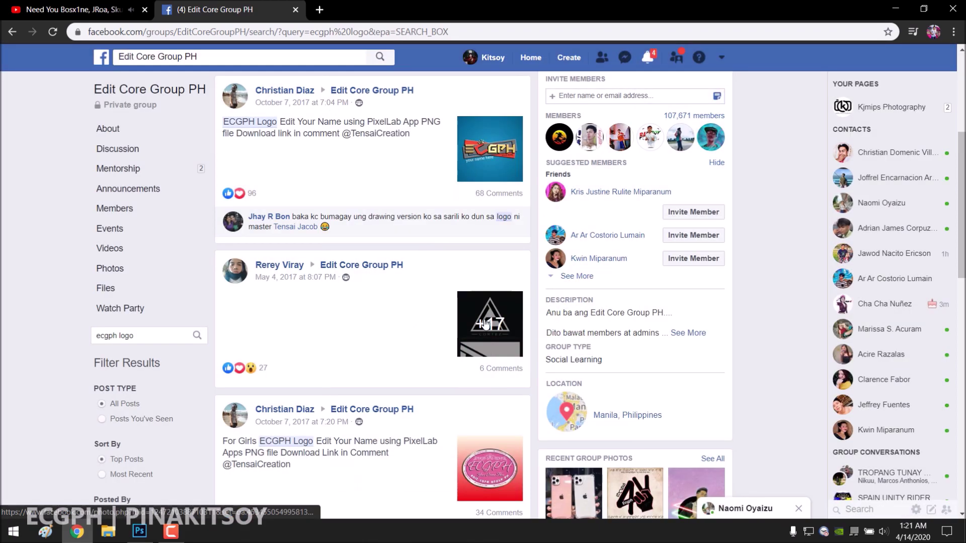
left_click(493, 322)
key("Escape")
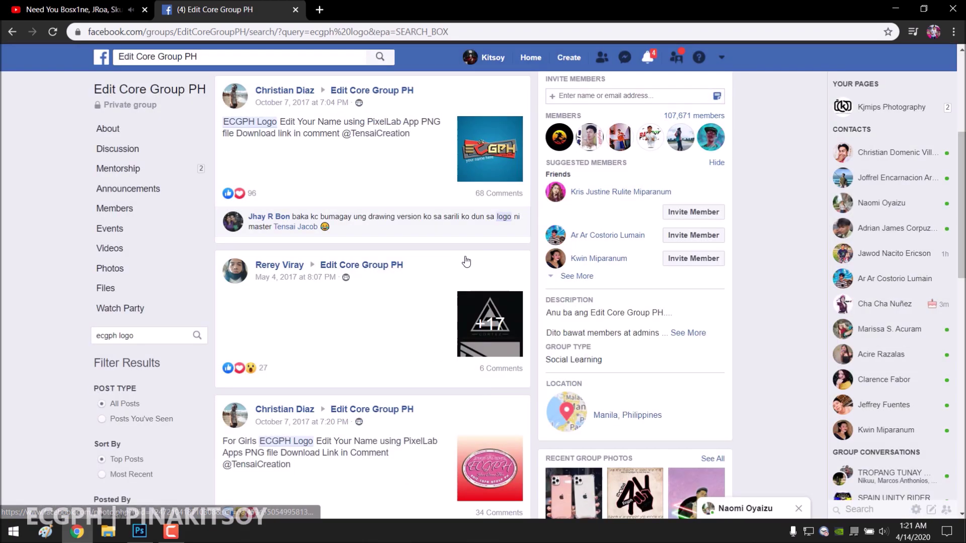
scroll(479, 261, "down", 10)
Copy the black logo for bright backgrounds from the logo watermark post.
left_click(497, 324)
left_click(387, 394)
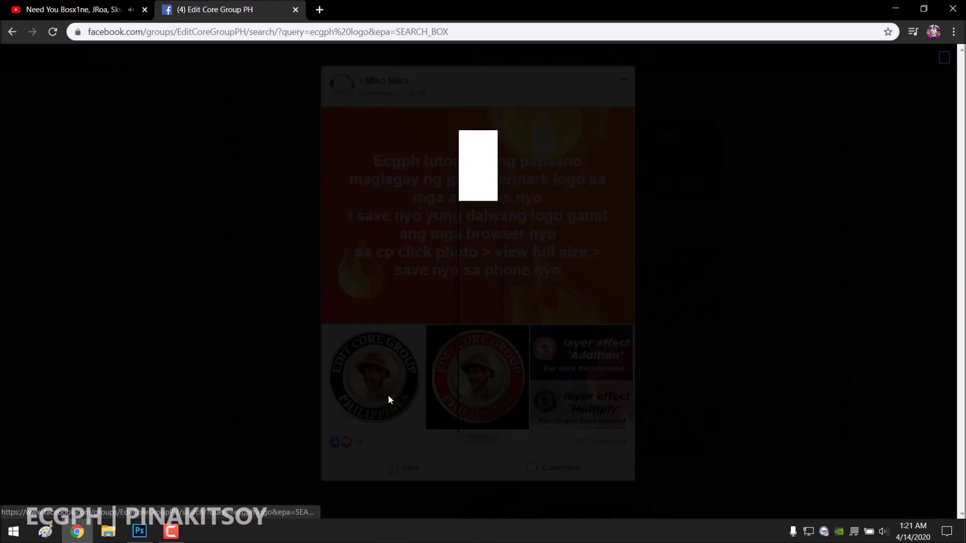
left_click(567, 287)
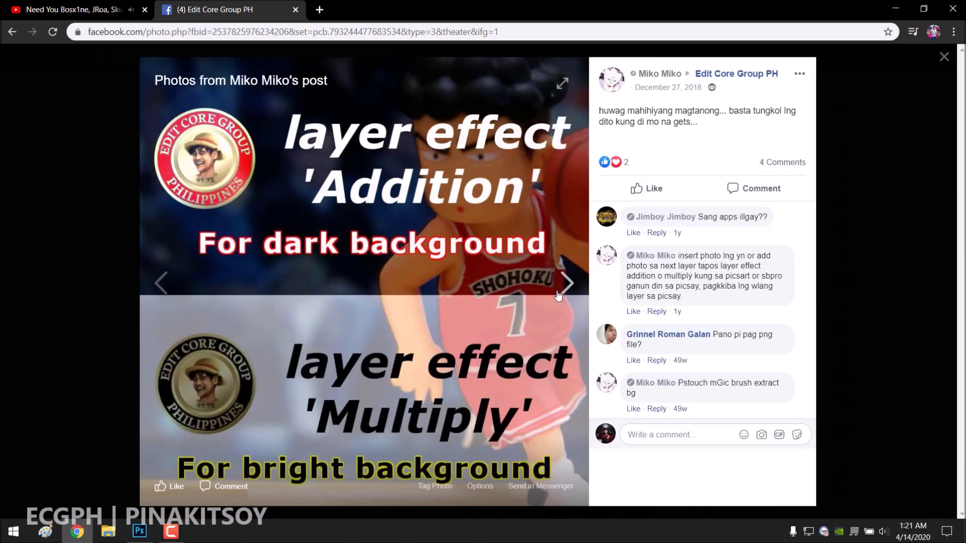
left_click(563, 297)
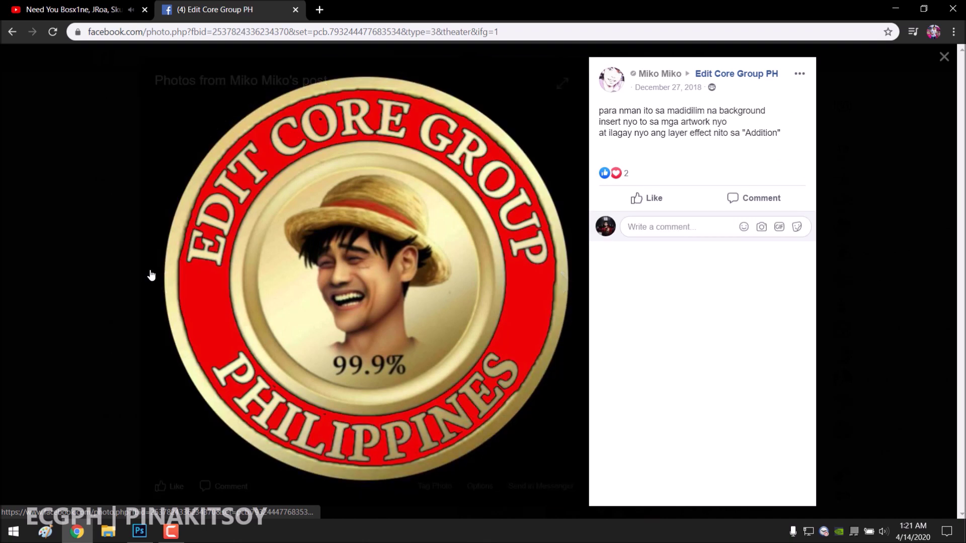
left_click(151, 274)
right_click(491, 347)
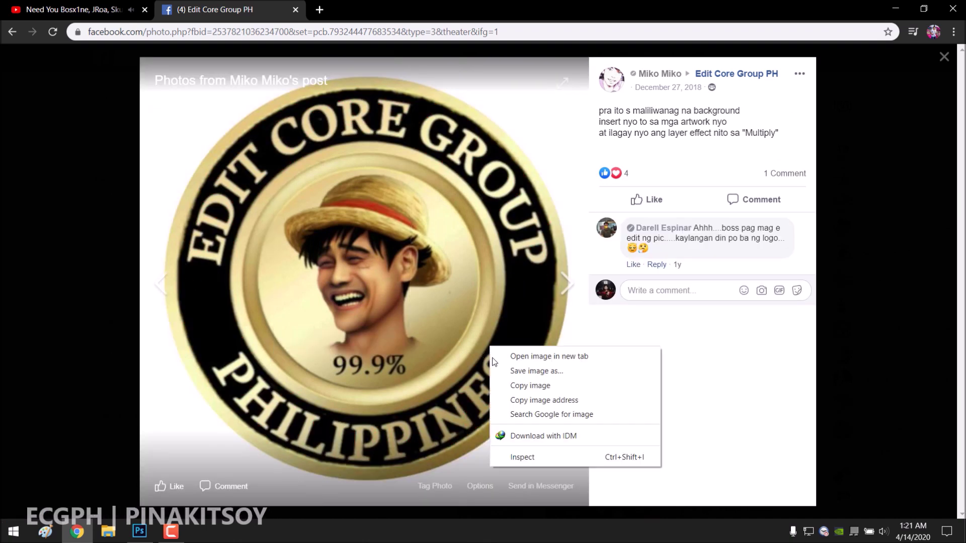
left_click(532, 386)
key("alt+Tab")
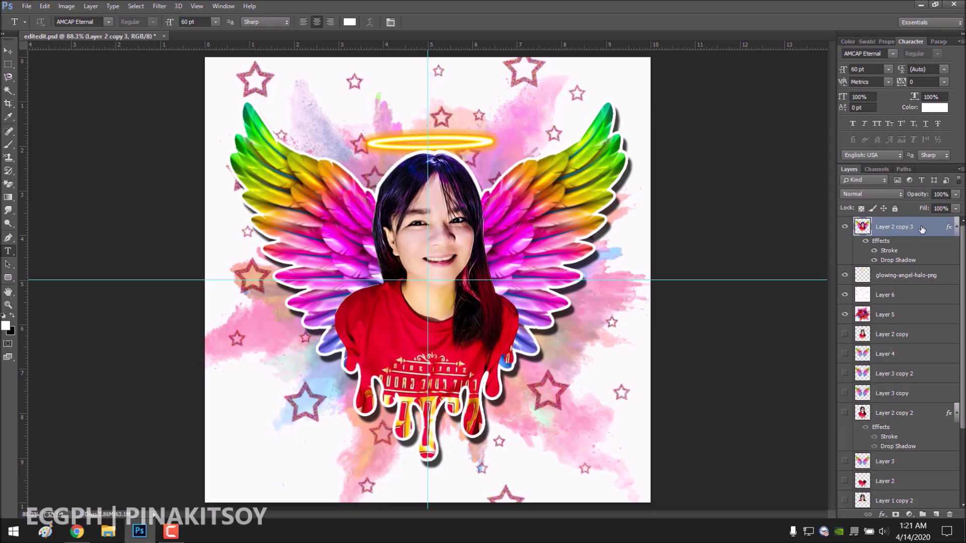
Paste the ECGPH logo and magic-erase its white background.
key("ctrl+v")
left_click(8, 184)
left_click(51, 204)
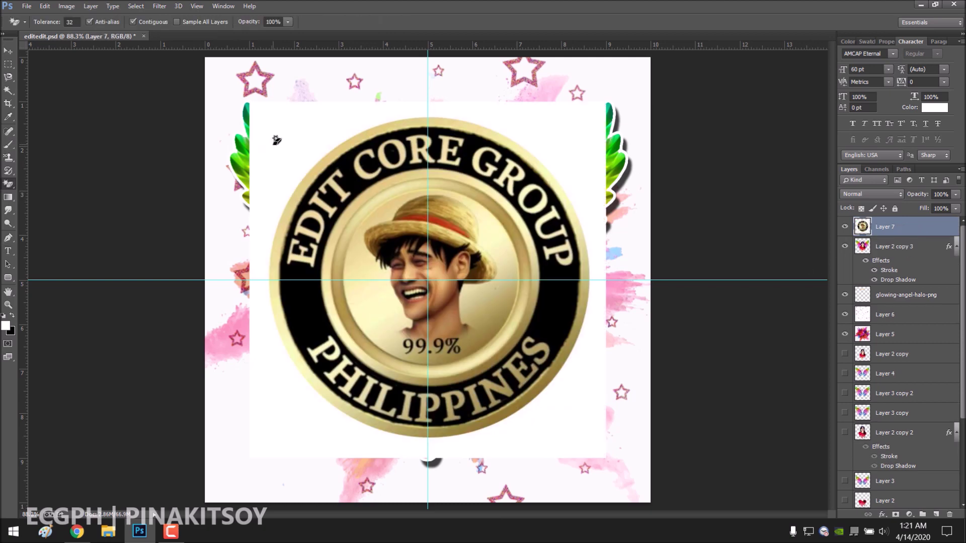
left_click(276, 140)
Shrink the logo into the lower-left corner and nudge it into place.
key("ctrl+t")
mouse_move(270, 117)
left_mouse_down()
mouse_move(537, 385)
mouse_move(265, 445)
left_mouse_up()
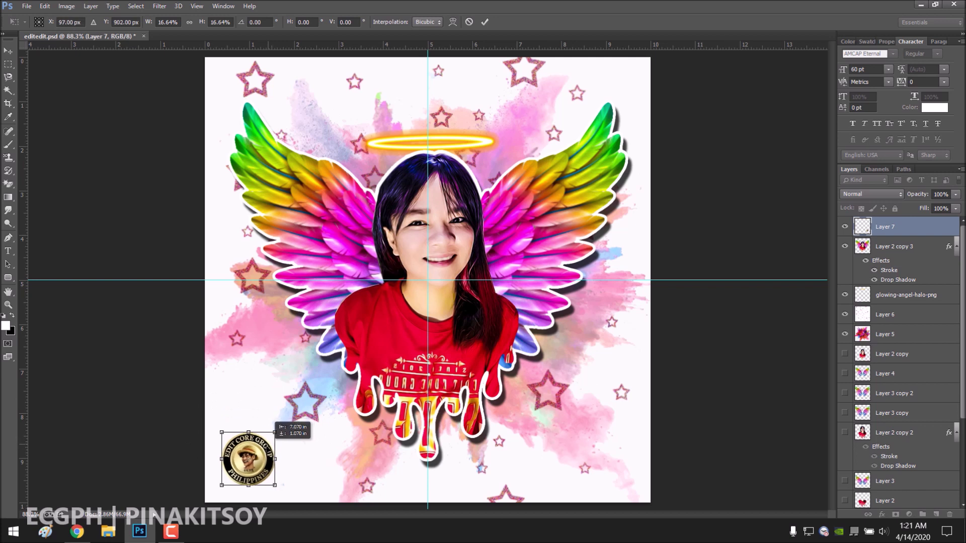
left_click(484, 22)
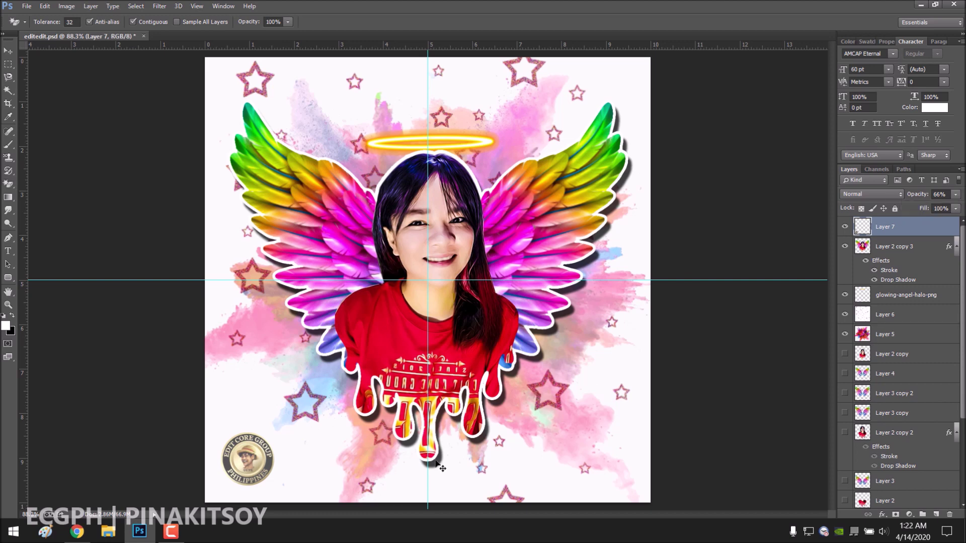
key("ctrl+t")
left_click_drag(264, 442, 281, 399)
left_click(484, 22)
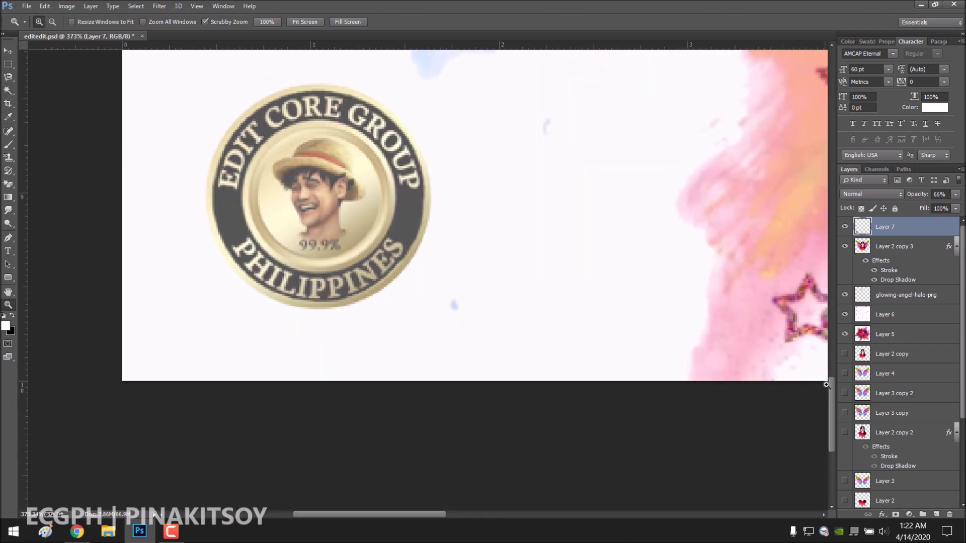
Type PINAKITSOY below the logo in 18 pt grey #666666.
key("t")
left_click(272, 396)
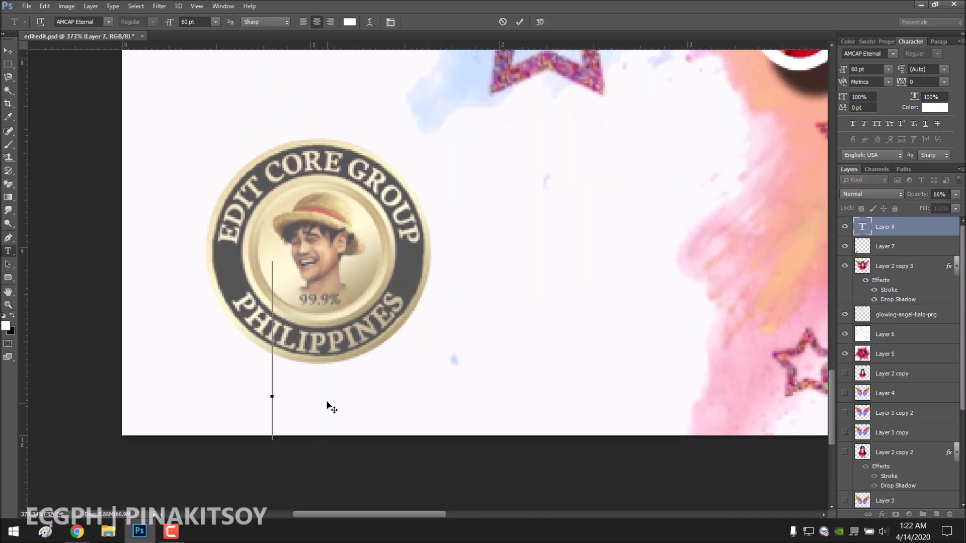
type("PINAKITSOY")
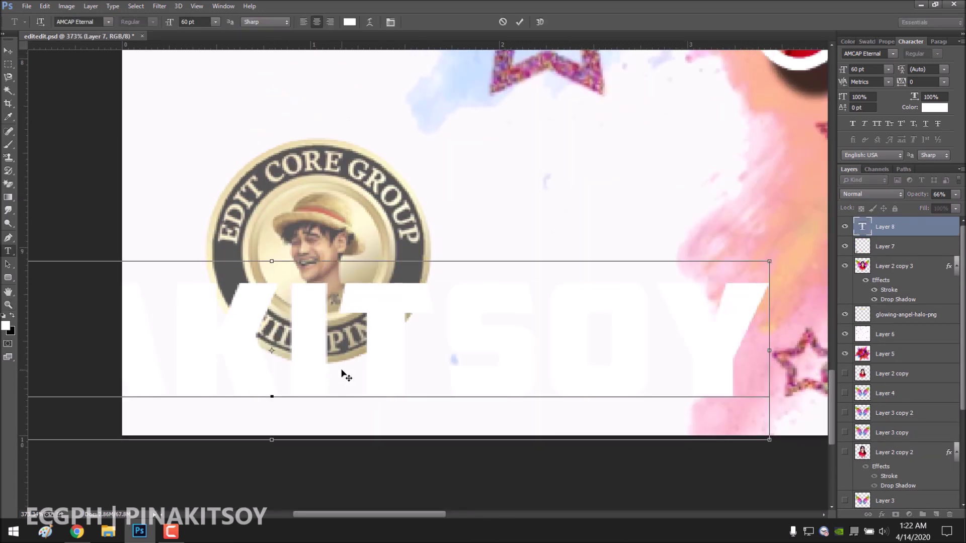
key("ctrl+a")
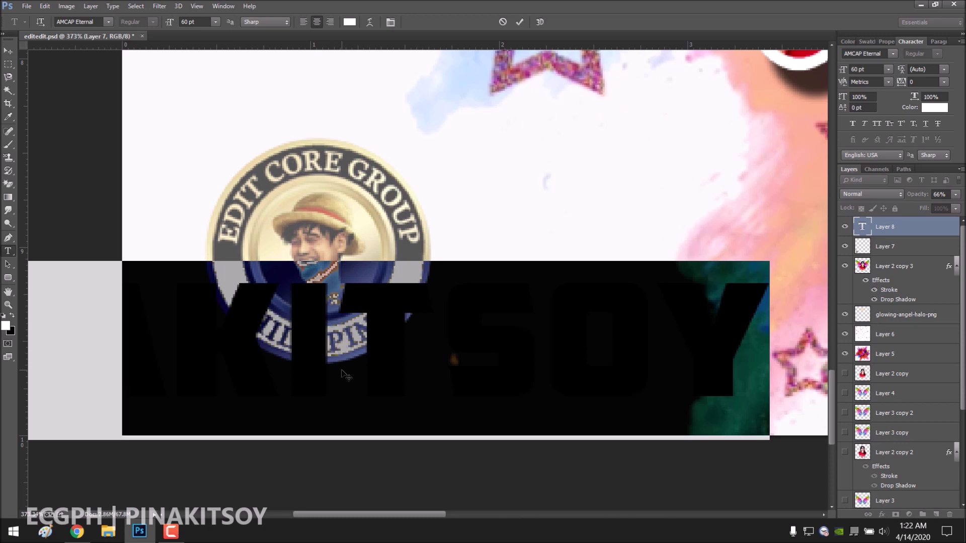
left_click(216, 21)
left_click(232, 135)
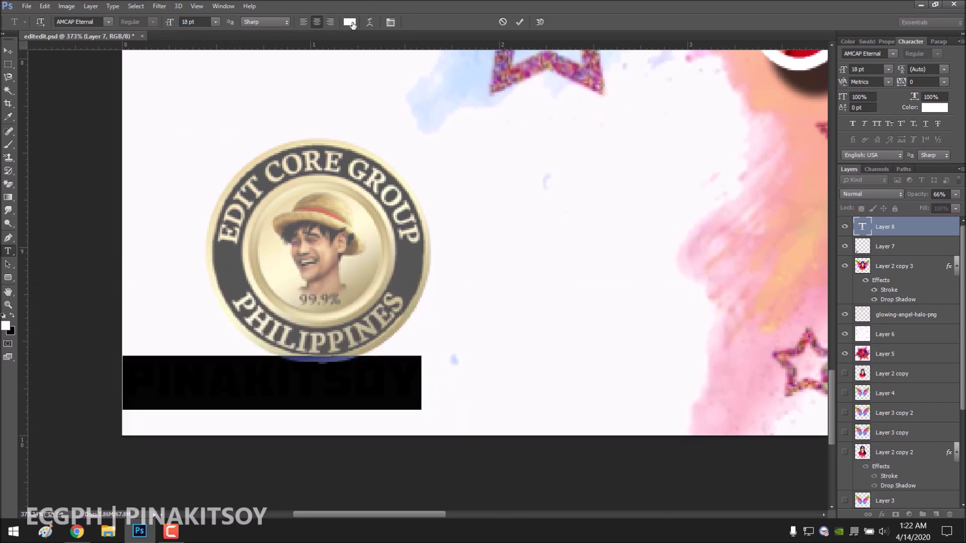
left_click(350, 22)
type("666666")
left_click(906, 306)
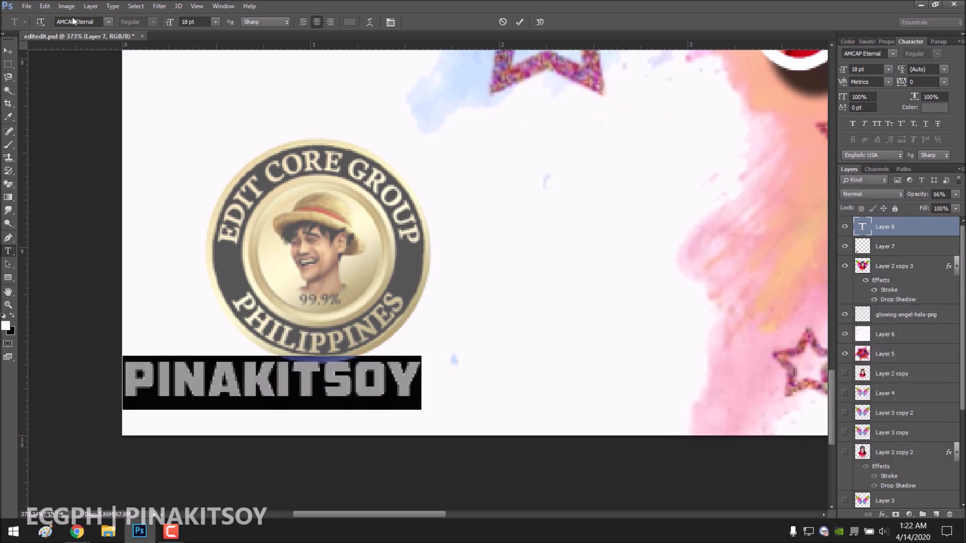
Try fonts on PINAKITSOY and settle on handwritten Bradley Hand ITC.
key("Down")
key("Down")
key("Down")
key("Down")
key("Down")
key("Down")
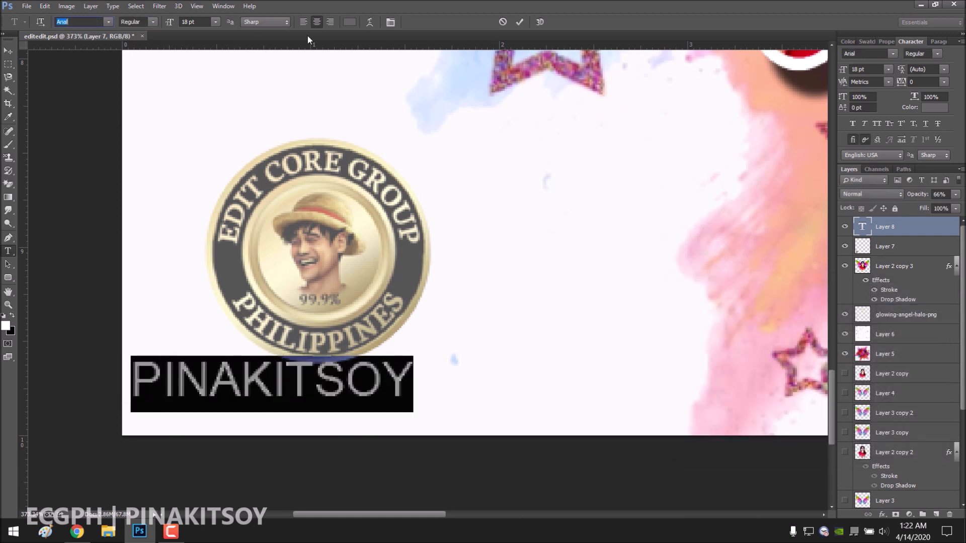
key("Down")
key("Down")
key("Down")
key("Down")
key("Down")
key("Down")
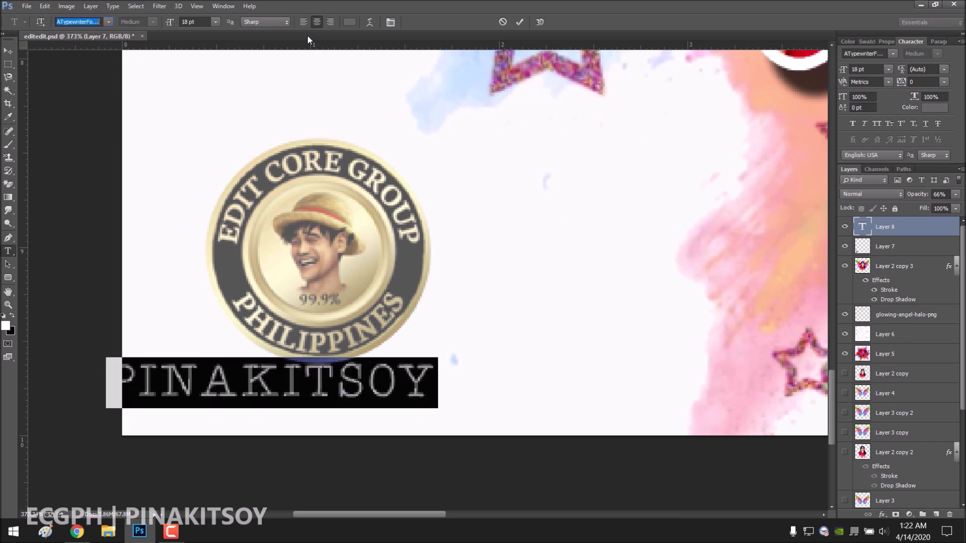
key("Down")
key("Down")
key("Down")
key("Down")
key("Down")
key("Down")
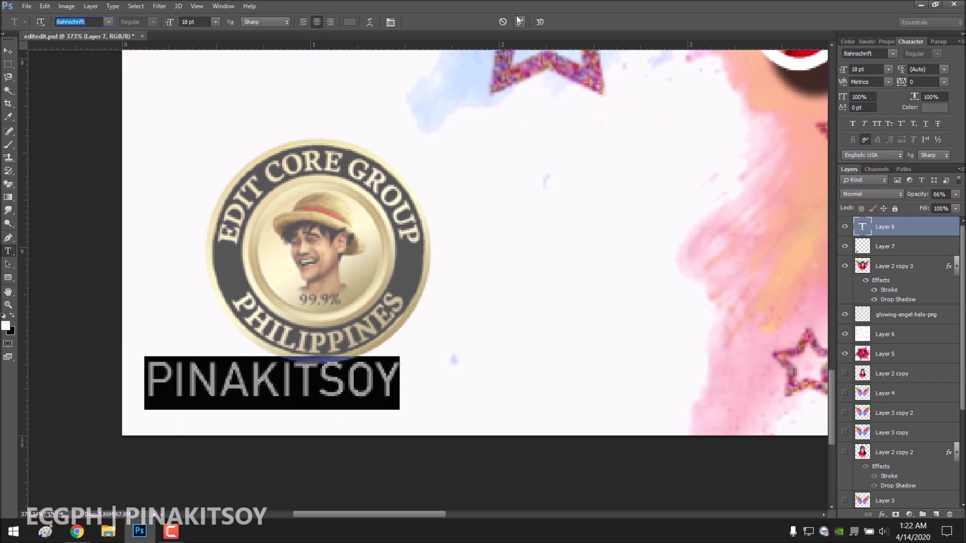
left_click(519, 21)
double_click(294, 405)
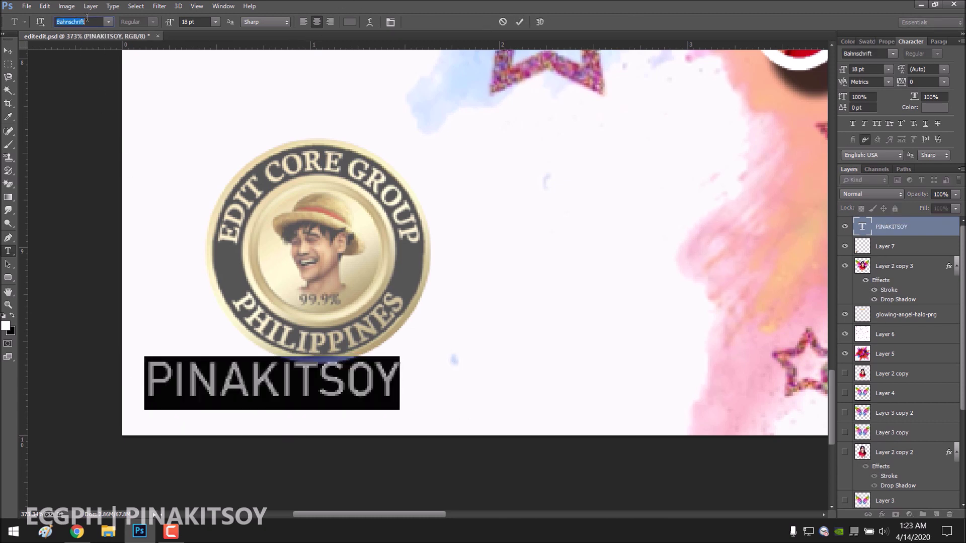
key("Down")
key("Down")
key("Down")
key("Down")
key("Down")
key("Down")
key("Down")
key("Down")
key("Down")
key("Down")
key("Down")
key("Down")
key("Down")
key("Up")
left_click(519, 22)
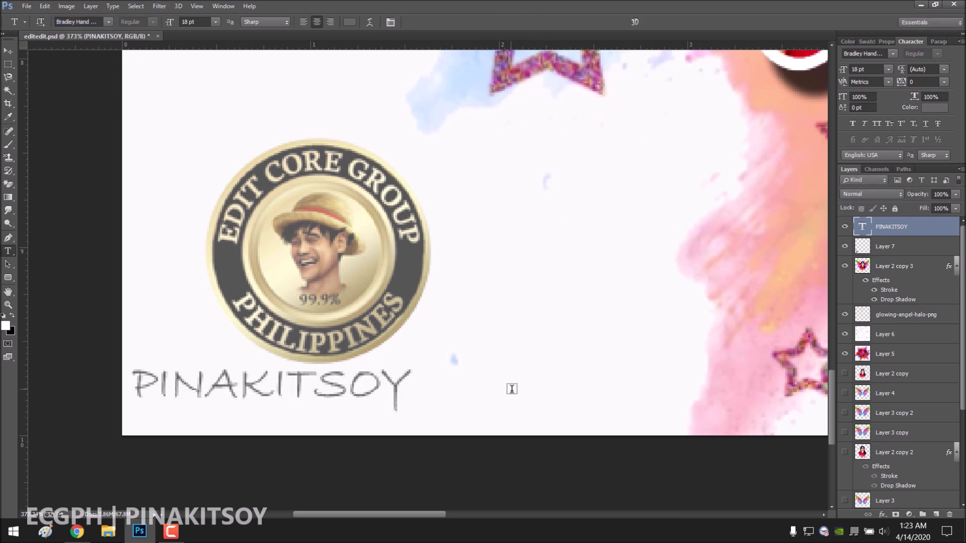
Centre PINAKITSOY under the logo and enlarge it slightly.
left_click_drag(438, 403, 491, 405)
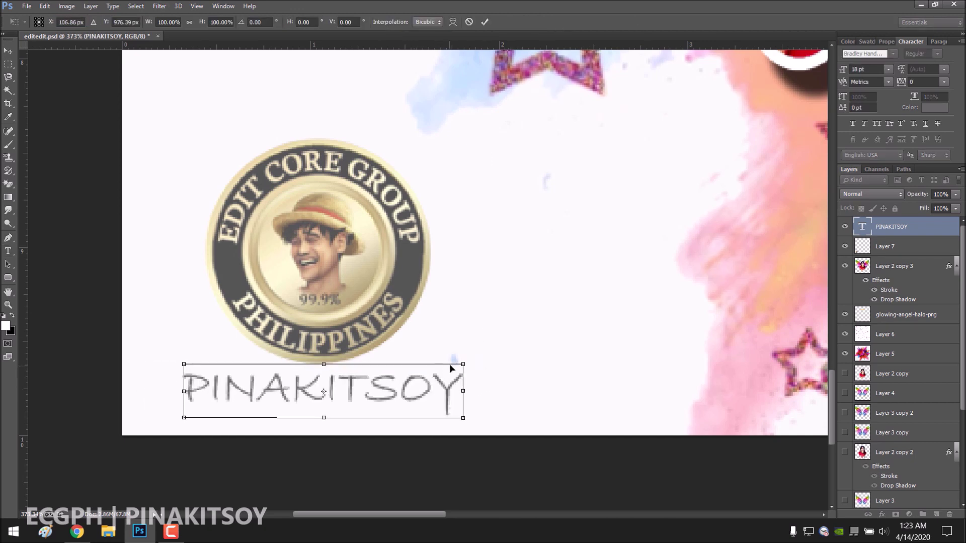
left_click_drag(469, 364, 479, 362)
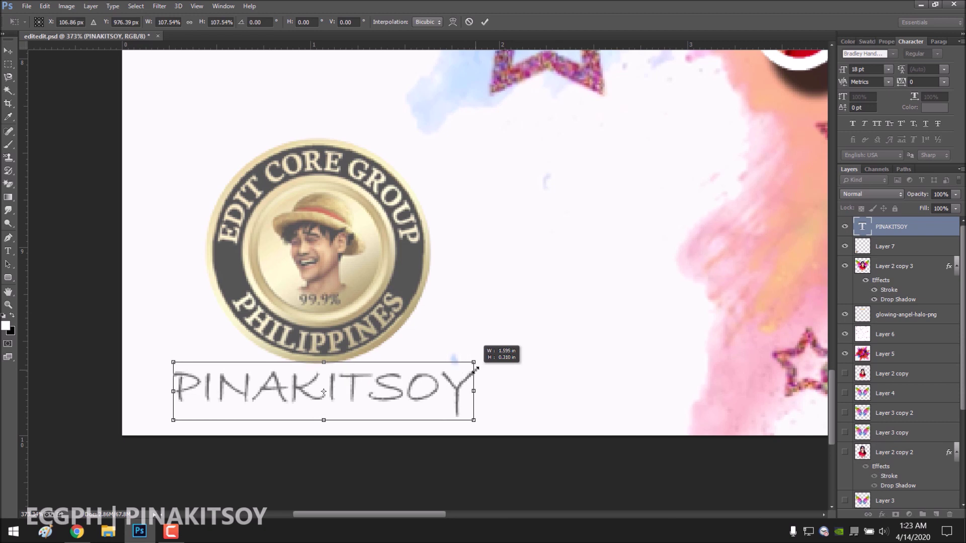
key("Up")
key("Up")
key("Up")
key("Return")
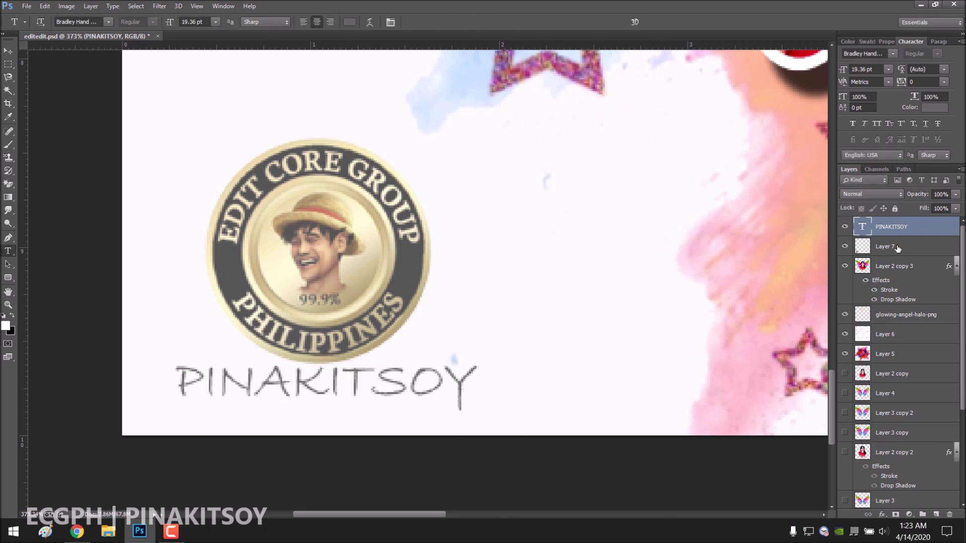
Shift the logo and PINAKITSOY together up and to the left.
left_click(897, 247, "shift")
key("ctrl+t")
left_click_drag(366, 269, 356, 261)
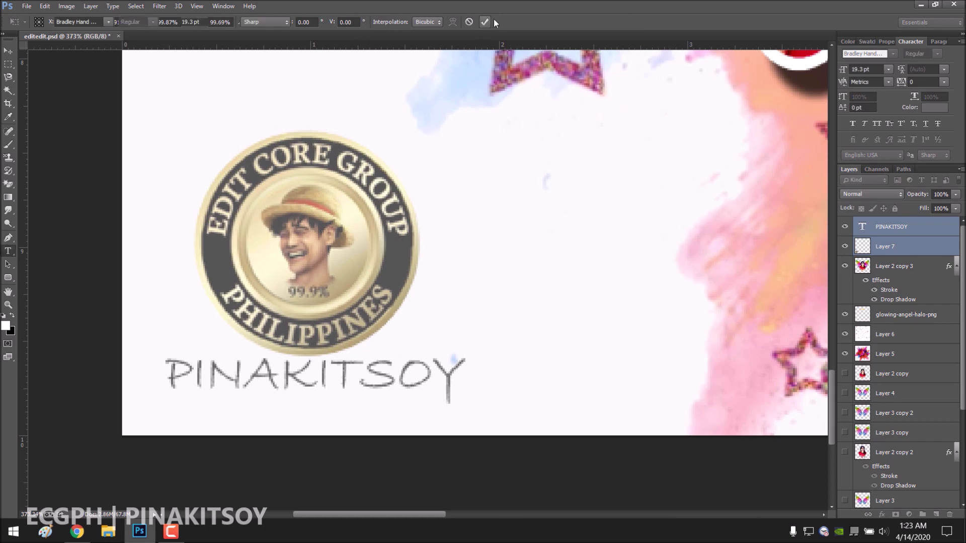
left_click(484, 21)
key("z")
right_click(478, 318)
left_click(498, 323)
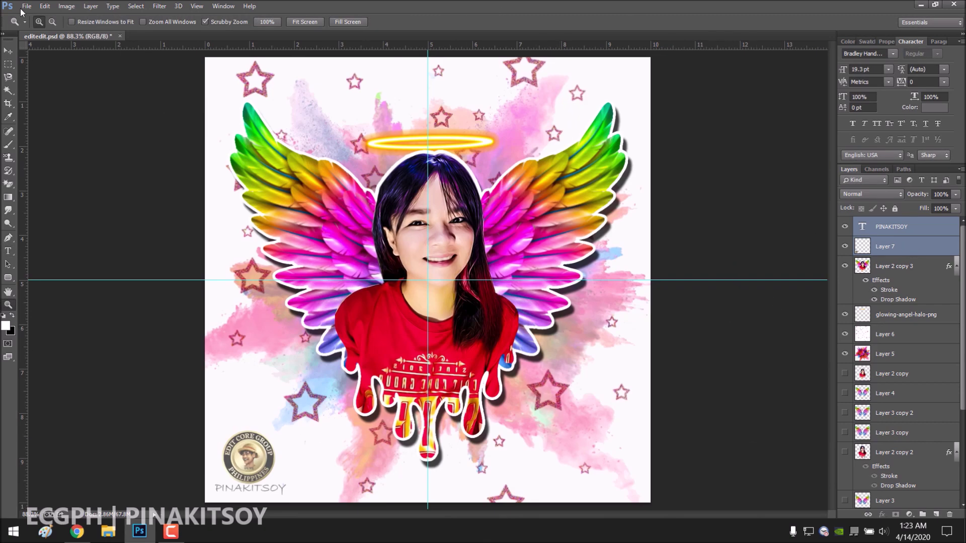
Clear the guide lines from the portrait and select the glowing-angel-halo-png layer.
left_click(196, 6)
mouse_move(178, 6)
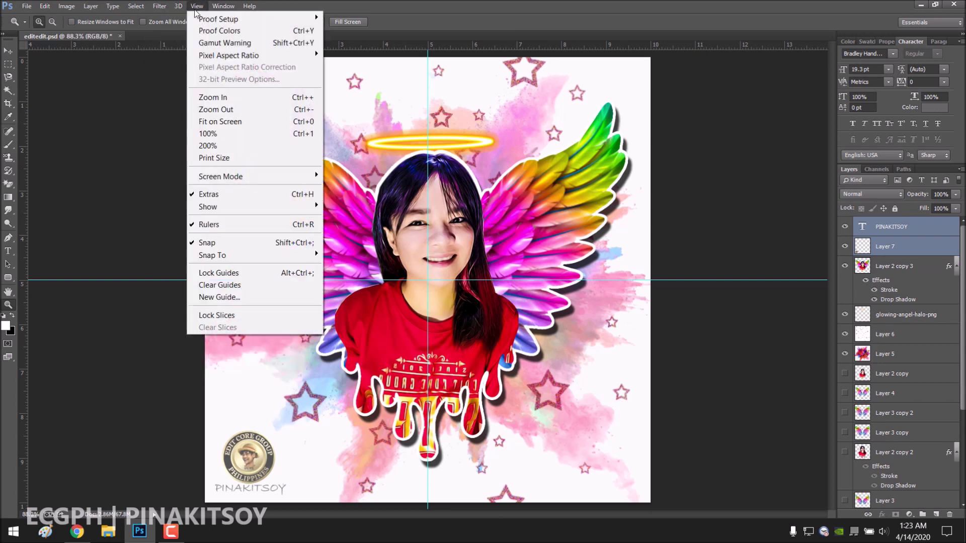
left_click(226, 285)
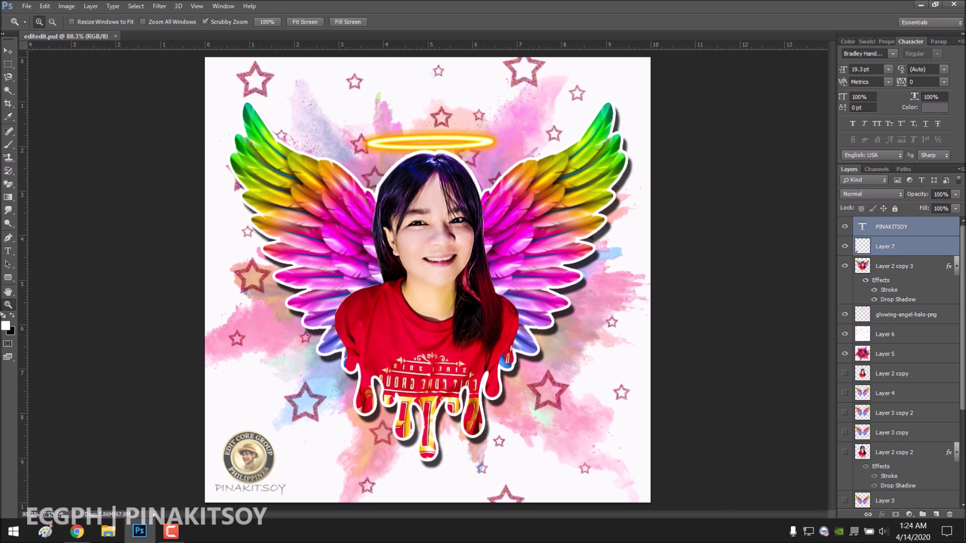
left_click(915, 316)
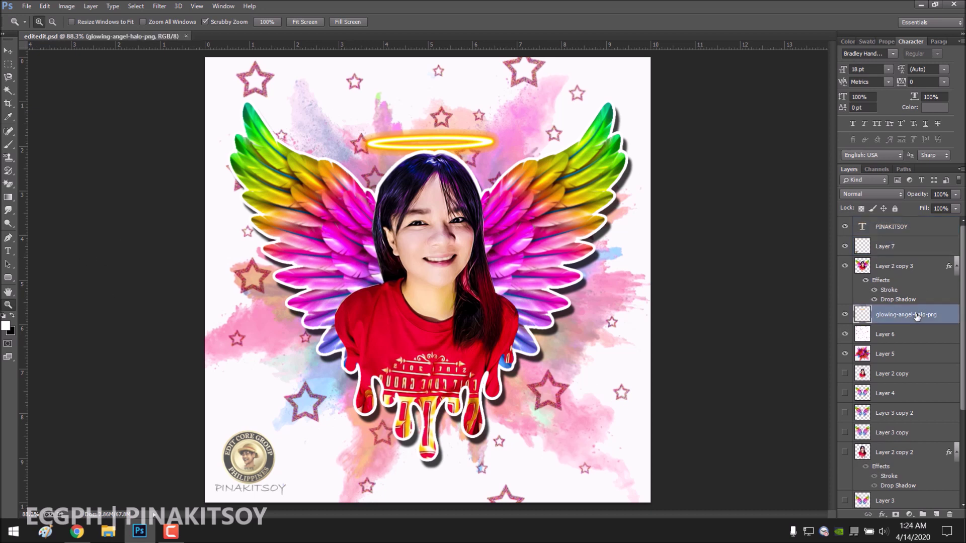
Stretch the halo slightly taller and nudge it up and to the right.
key("ctrl+t")
left_click_drag(431, 157, 430, 163)
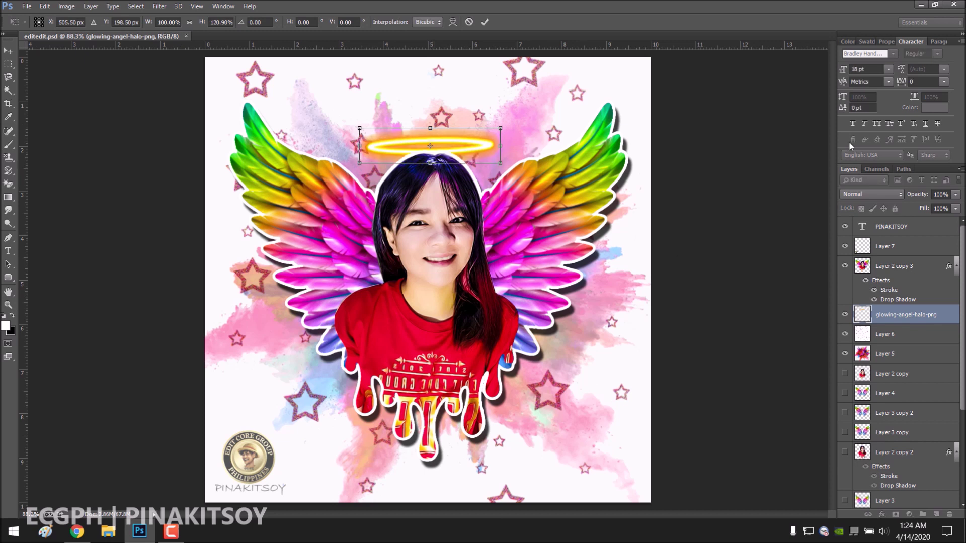
key("Up")
key("Right")
key("Right")
key("Right")
key("Right")
key("Right")
key("Up")
key("Up")
key("Return")
Reopen the halo transform a few times without changes, then start Save As.
key("ctrl+t")
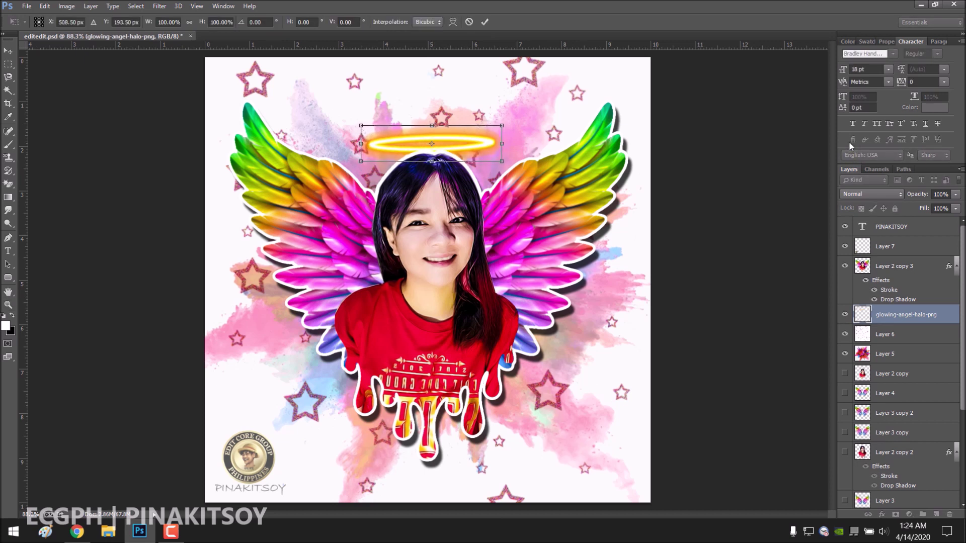
key("Return")
key("z")
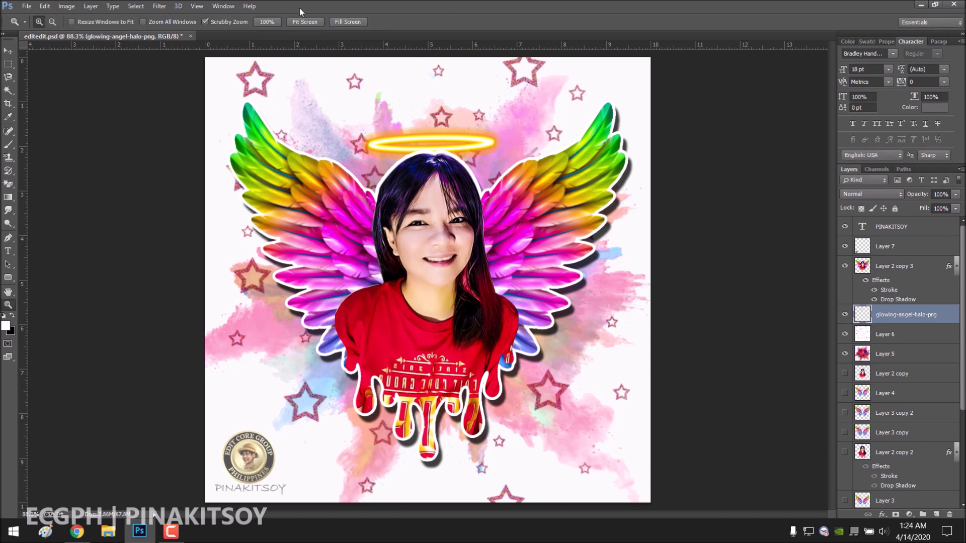
key("ctrl+t")
key("Return")
key("ctrl+t")
key("Return")
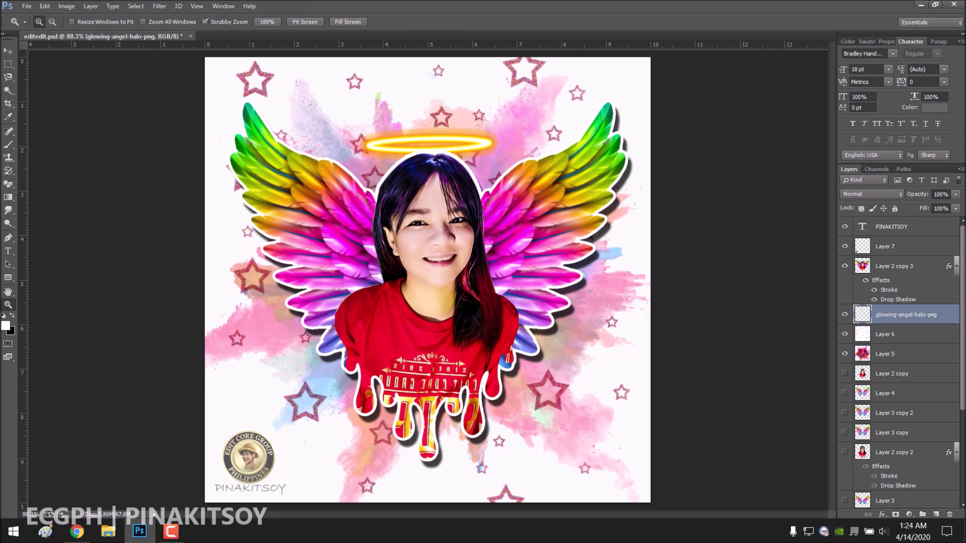
left_click(26, 6)
left_click(50, 158)
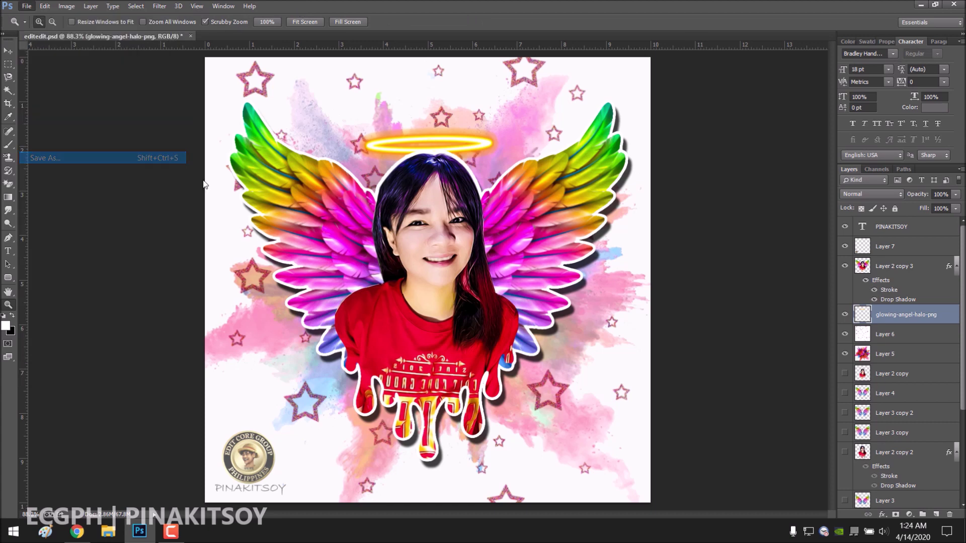
Save the artwork as JPEG editedit.jpg on the Desktop with default JPEG quality options.
left_click(486, 337)
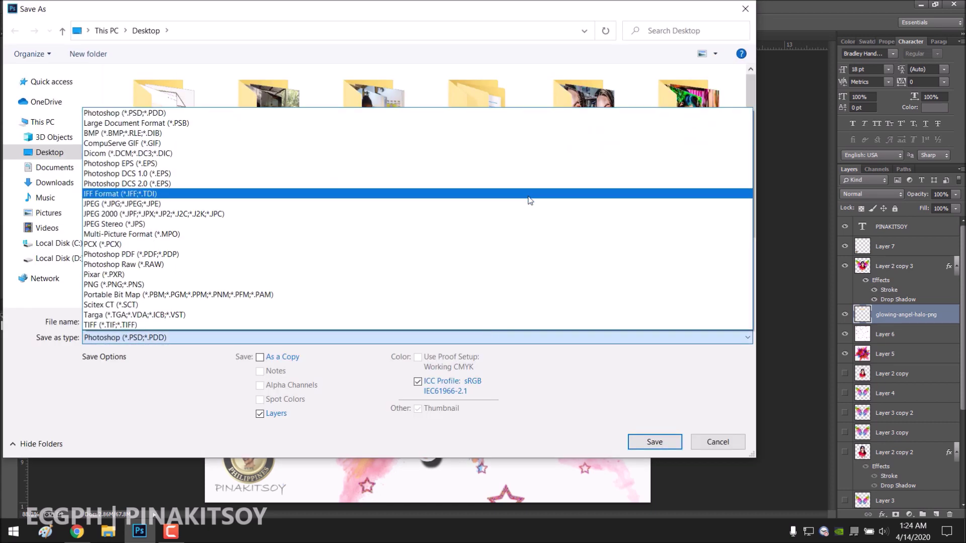
left_click(530, 204)
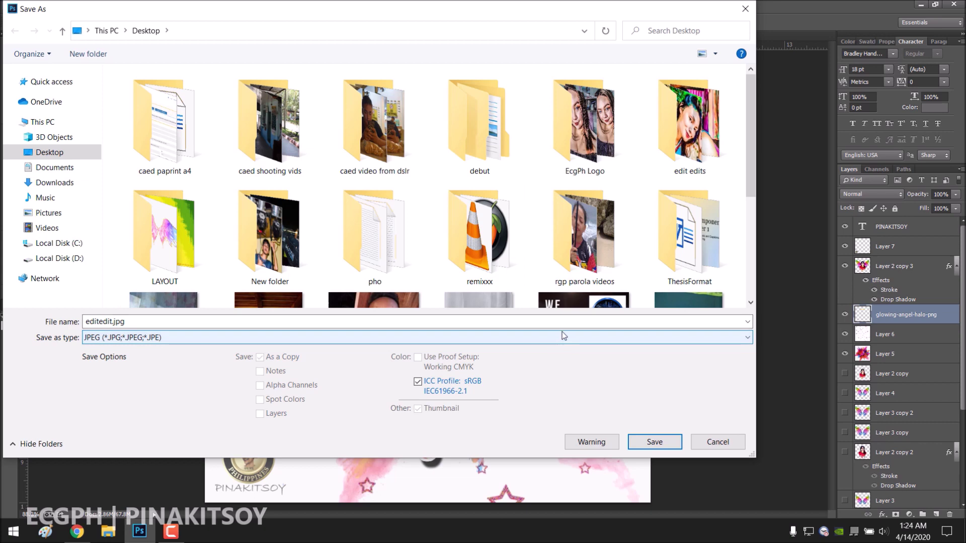
left_click(651, 442)
left_click(542, 141)
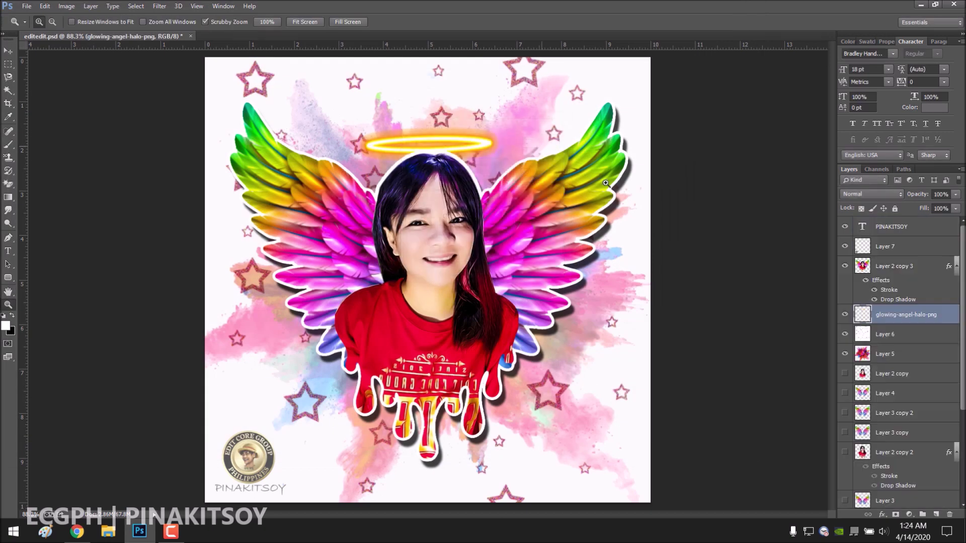